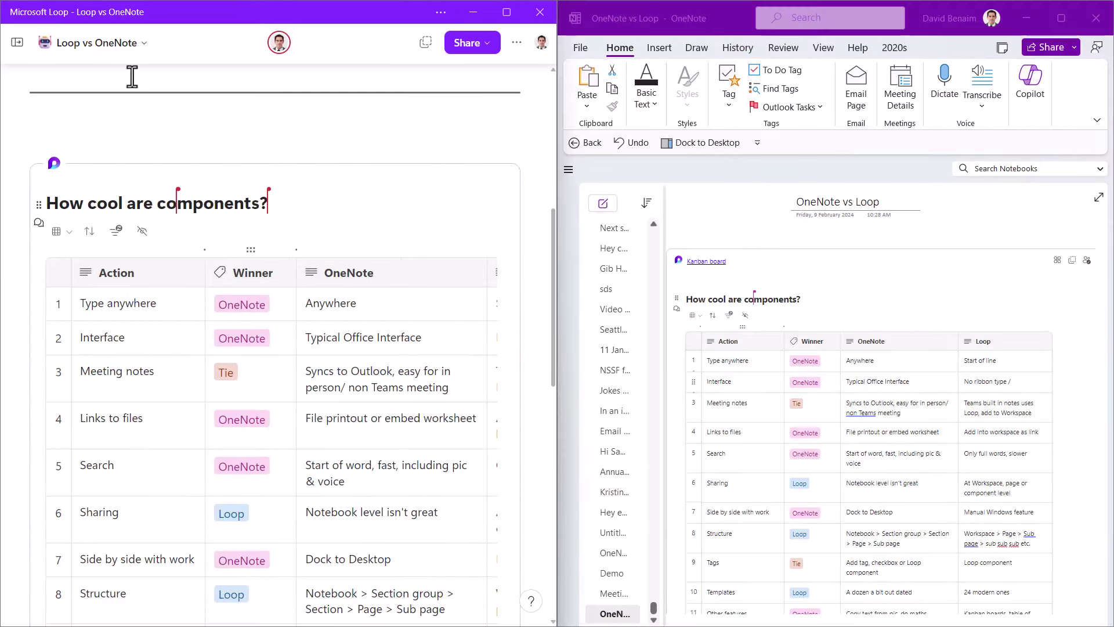
{"action": "left_click", "coordinate": [725, 23]}
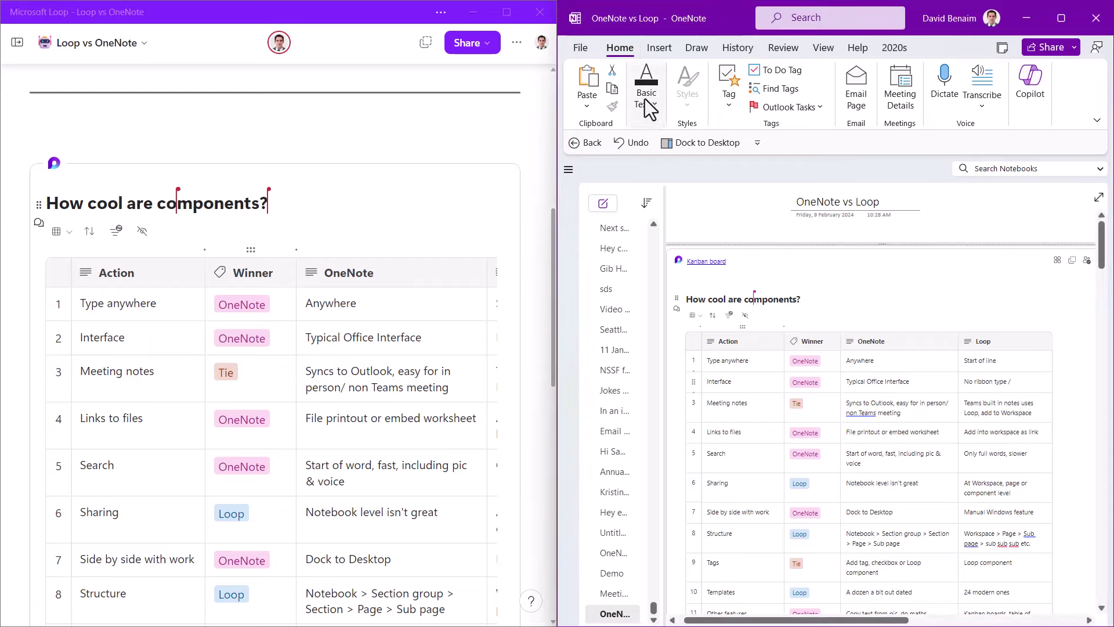
{"action": "scroll", "coordinate": [758, 368], "scroll_direction": "down", "scroll_amount": 2}
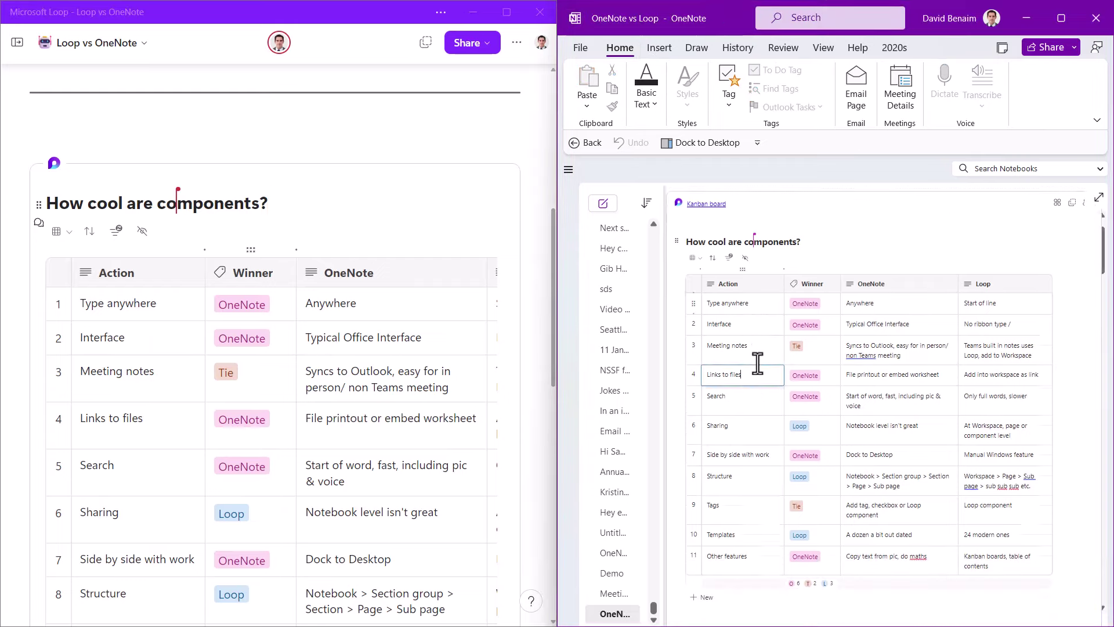
{"action": "left_click", "coordinate": [741, 370]}
{"action": "left_click", "coordinate": [165, 418]}
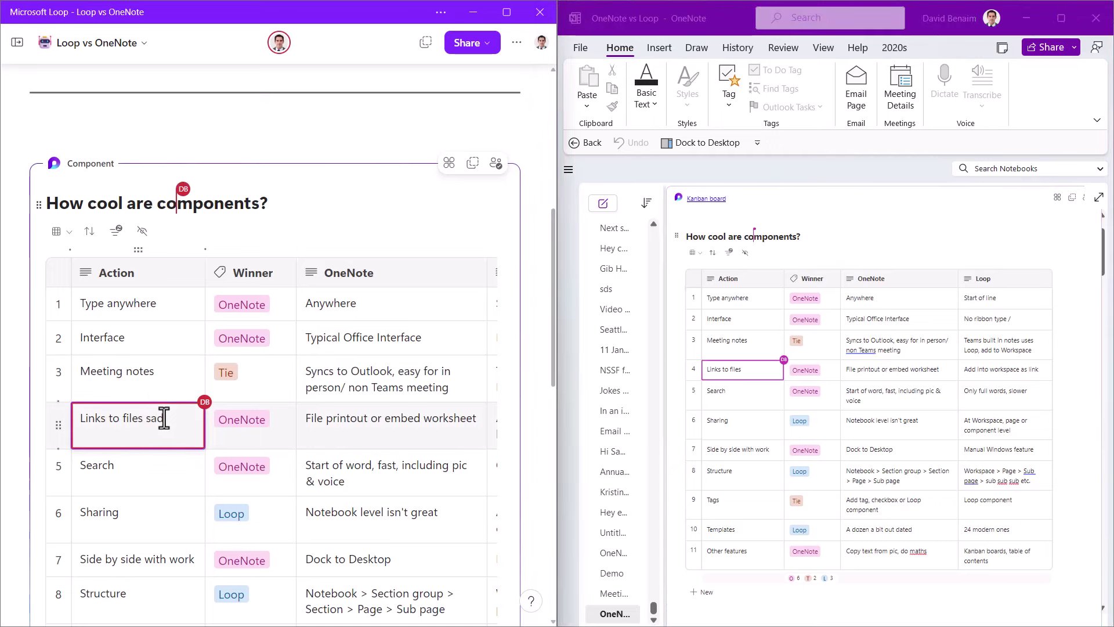
{"action": "key", "text": "BackSpace"}
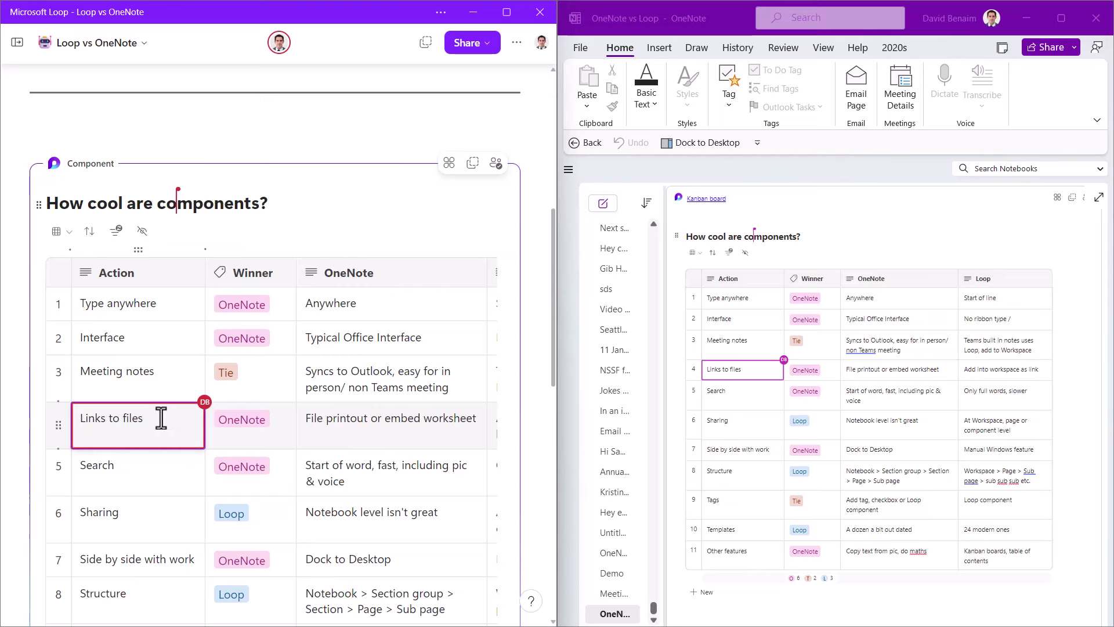
{"action": "left_click", "coordinate": [173, 389]}
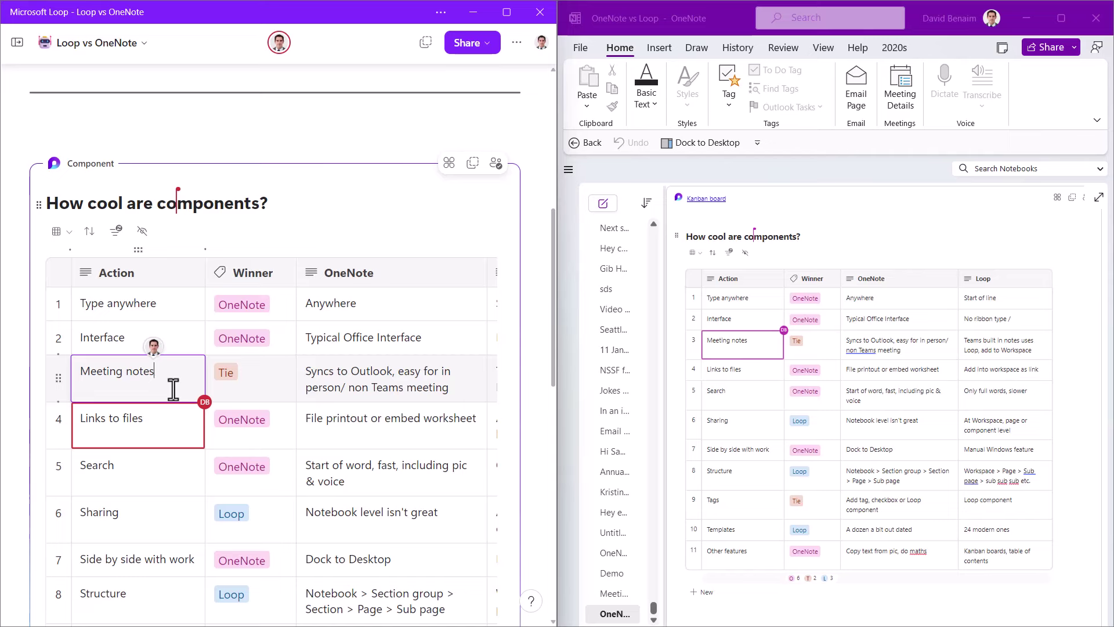
{"action": "left_click", "coordinate": [215, 126]}
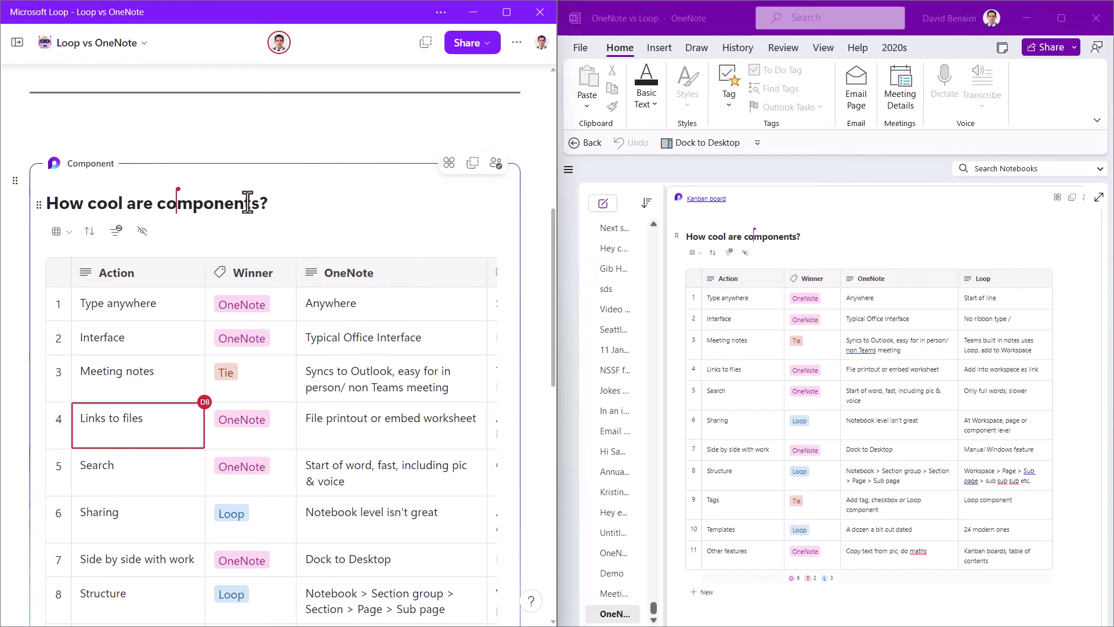
{"action": "scroll", "coordinate": [248, 203], "scroll_direction": "down", "scroll_amount": 7}
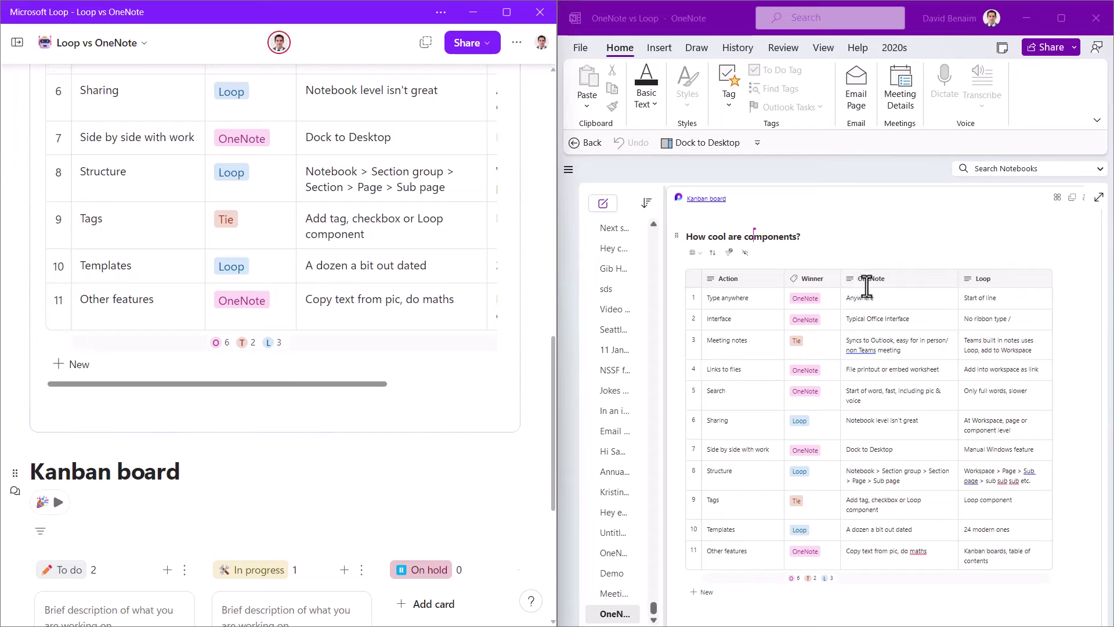
Add a bulleted list reading Item, More, Here below the title and convert it into a Loop component
{"action": "scroll", "coordinate": [493, 373], "scroll_direction": "up", "scroll_amount": 12}
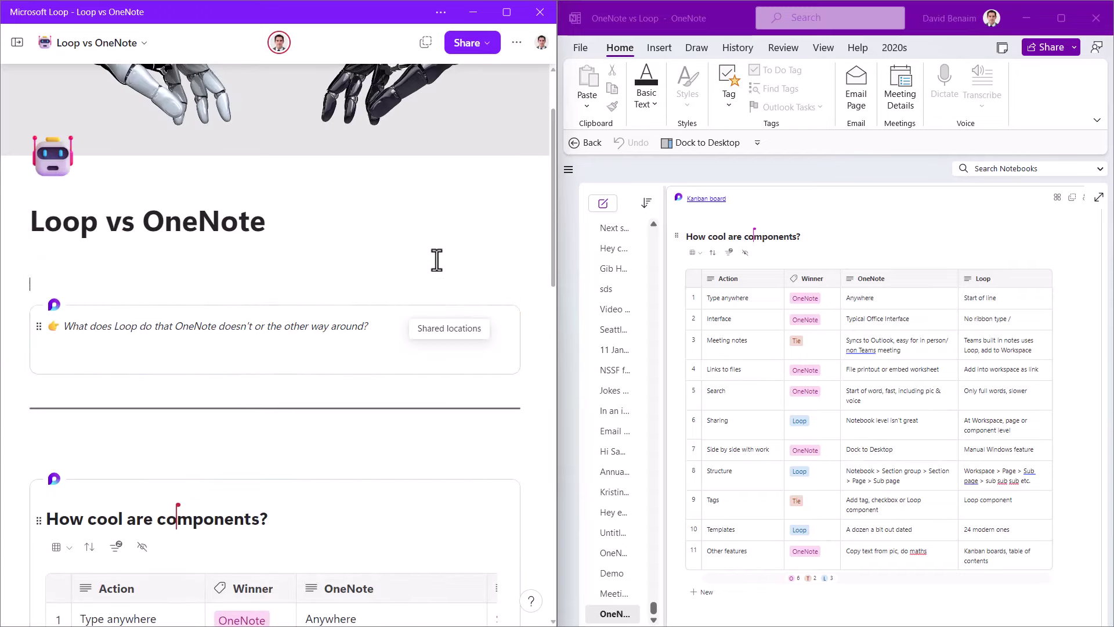
{"action": "left_click", "coordinate": [436, 265]}
{"action": "type", "text": "/"}
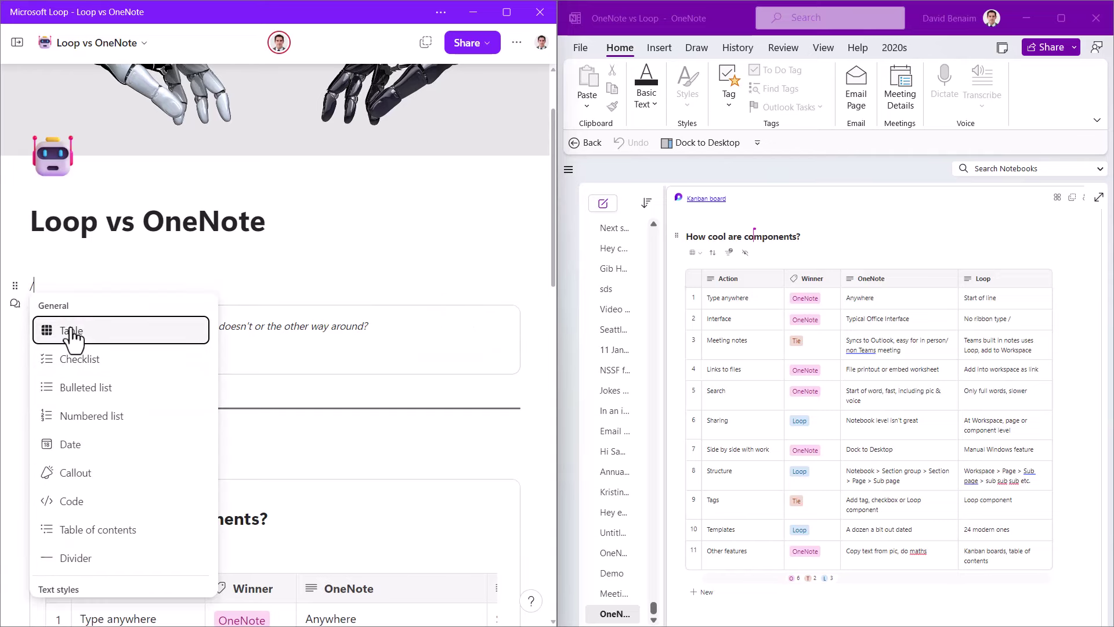
{"action": "left_click", "coordinate": [131, 400]}
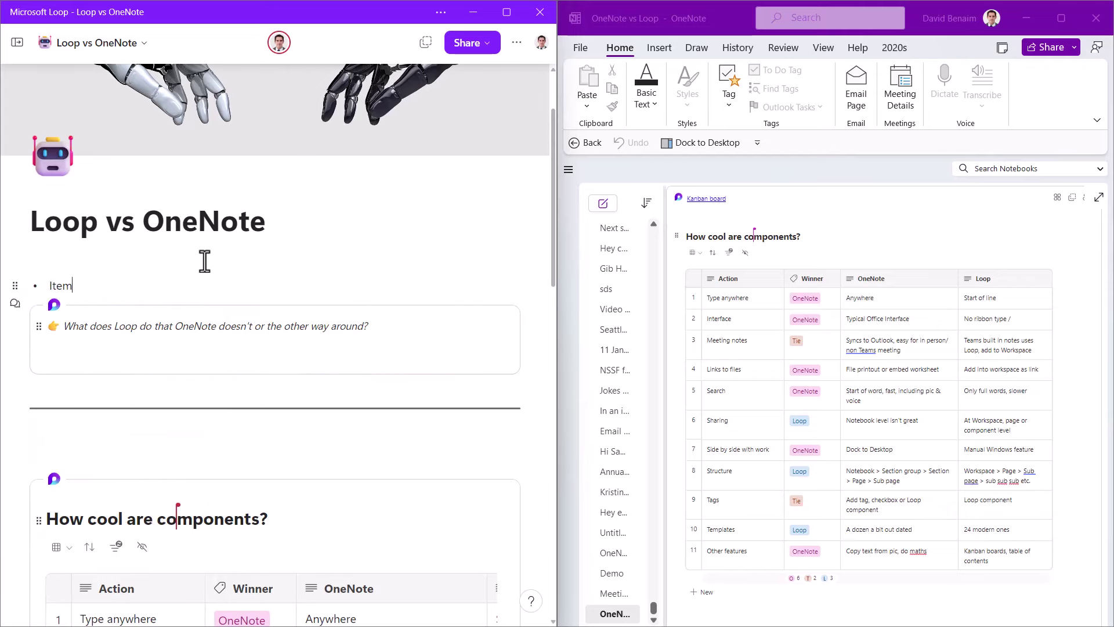
{"action": "type", "text": "Item"}
{"action": "key", "text": "Return"}
{"action": "type", "text": "More"}
{"action": "key", "text": "Return"}
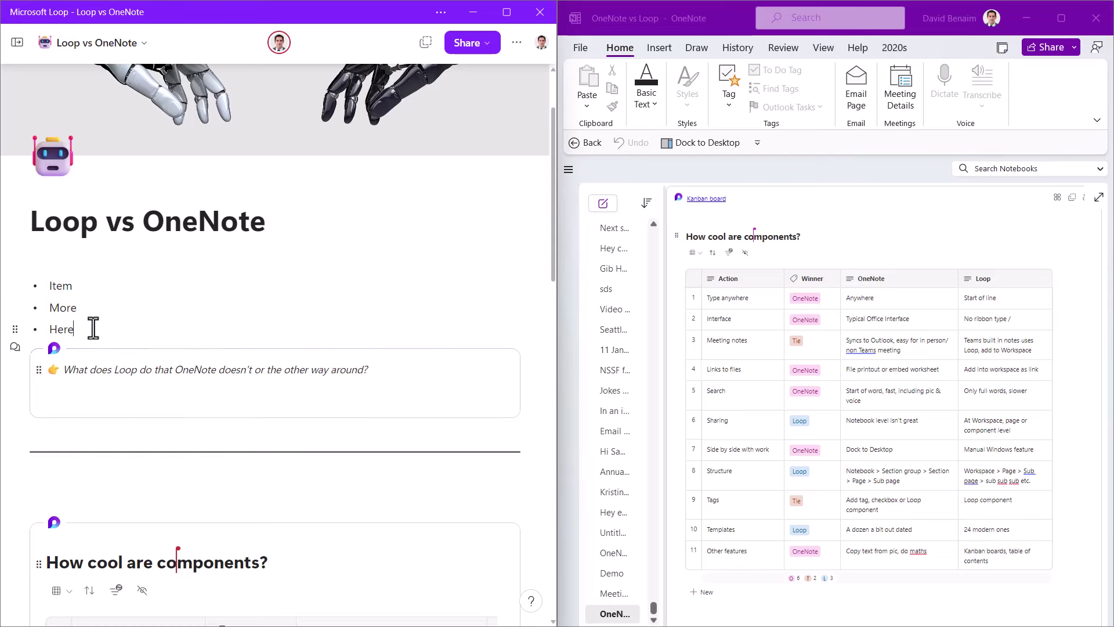
{"action": "left_click", "coordinate": [15, 286]}
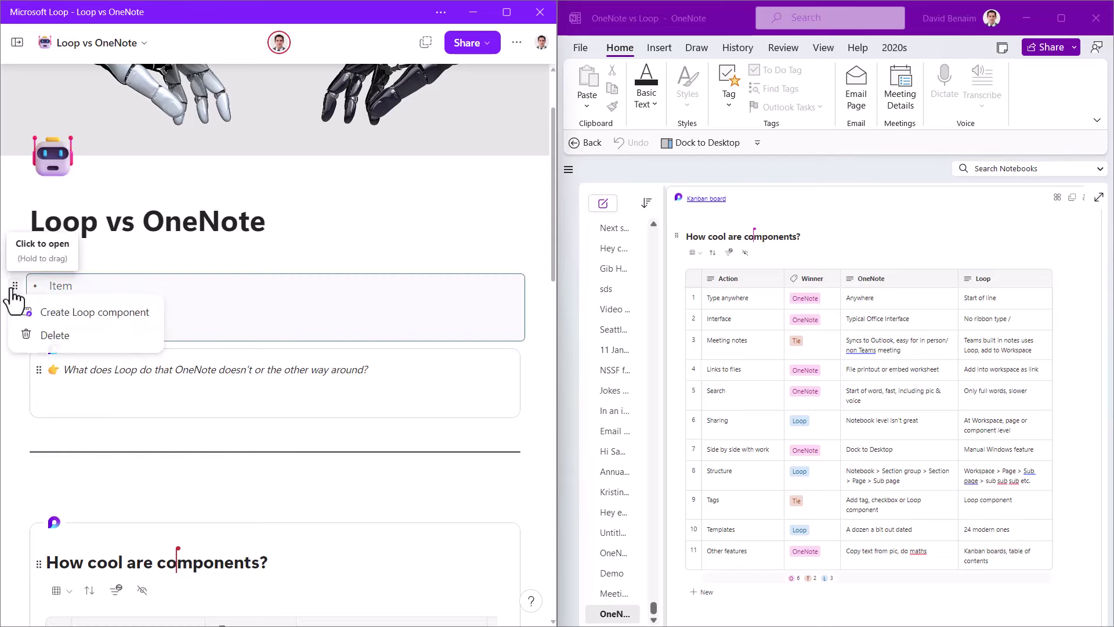
{"action": "left_click", "coordinate": [68, 313]}
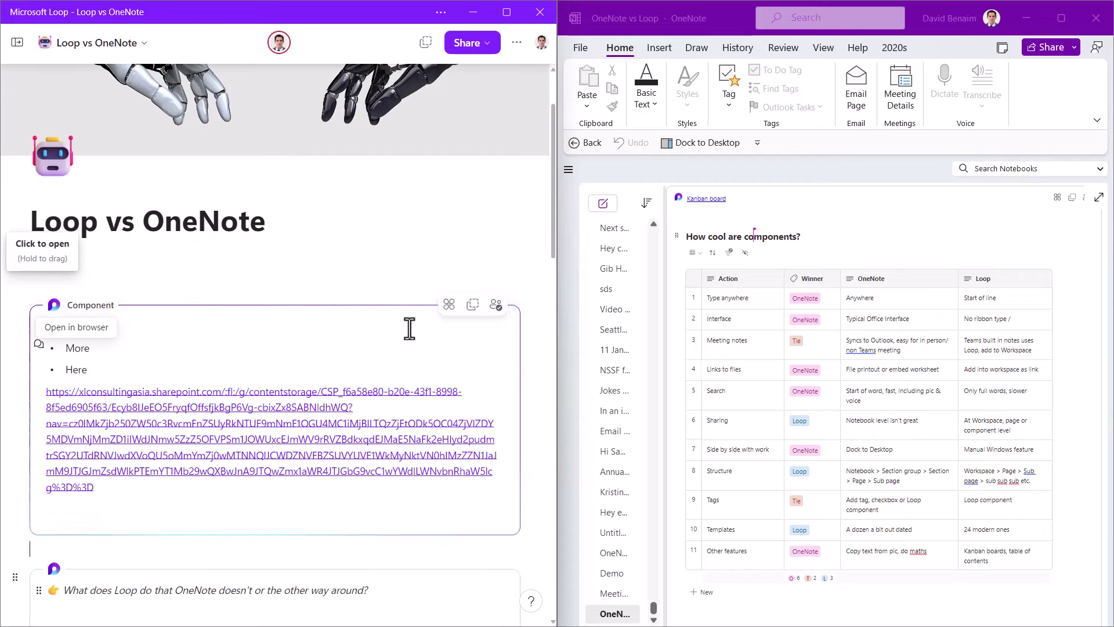
Paste the Item/More/Here component into OneNote and extend its bullets to 'More khhjjh' and 'Here adjsadksadd'
{"action": "left_click", "coordinate": [474, 306]}
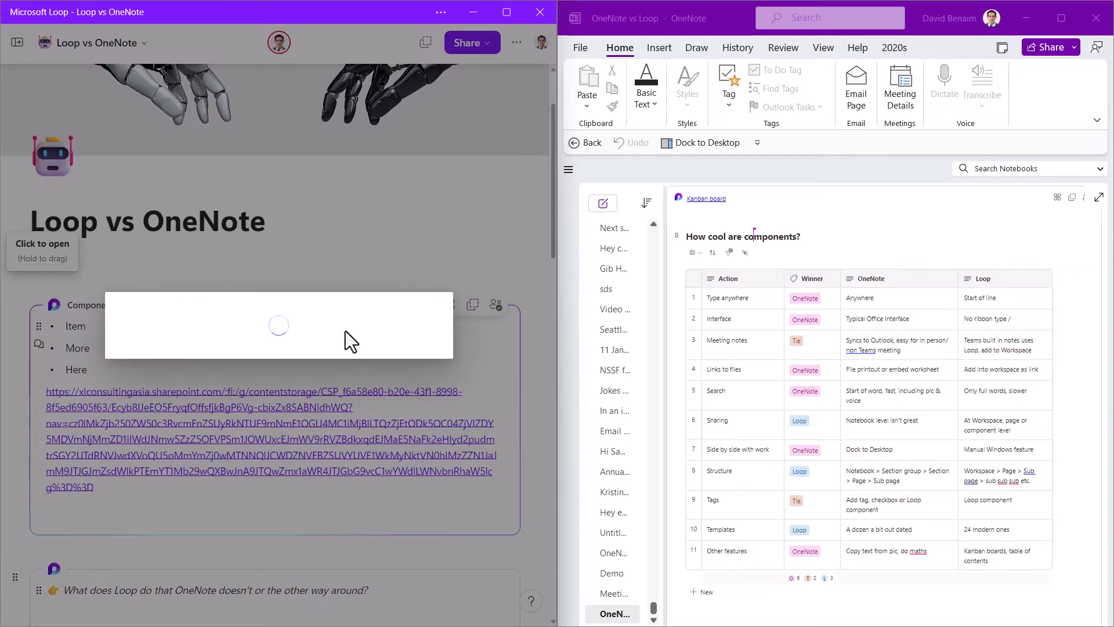
{"action": "left_click", "coordinate": [964, 219]}
{"action": "scroll", "coordinate": [926, 290], "scroll_direction": "down", "scroll_amount": 10}
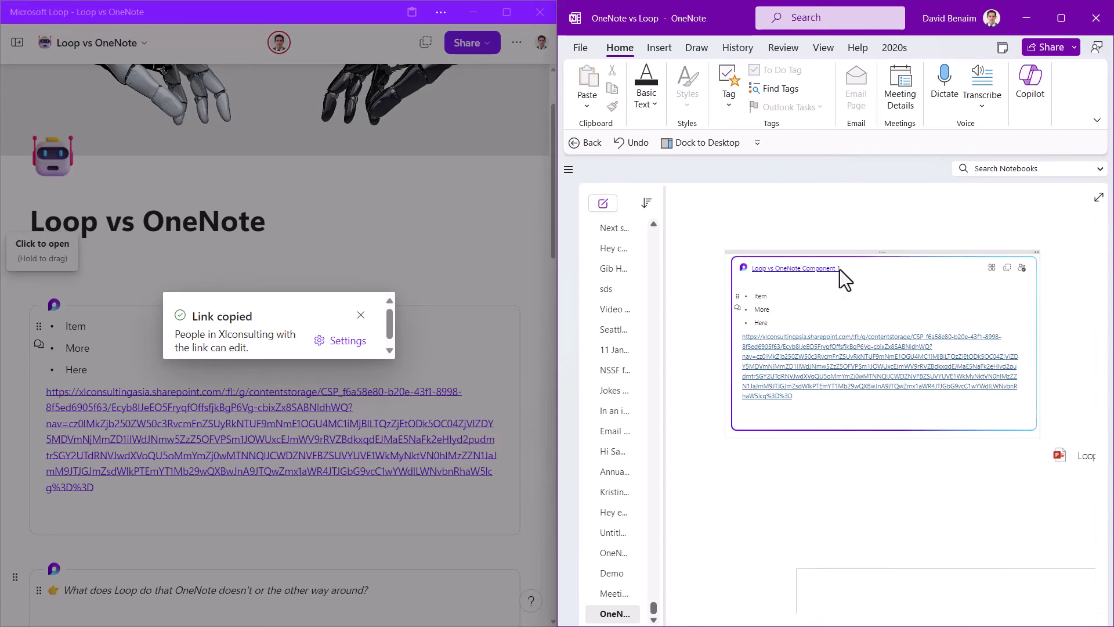
{"action": "left_click", "coordinate": [781, 321]}
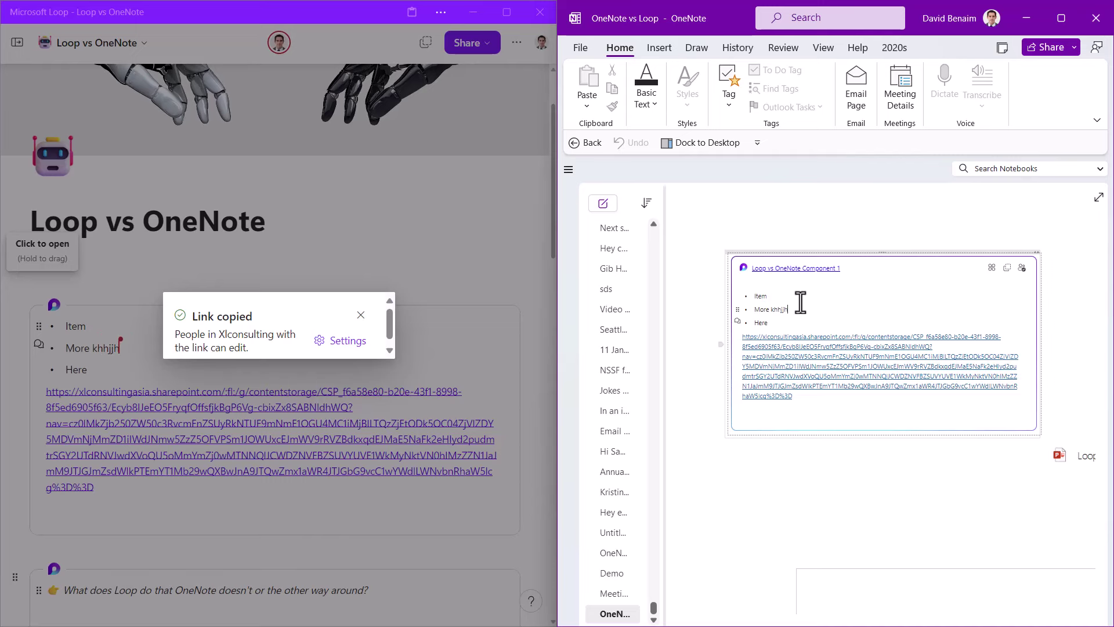
{"action": "left_click", "coordinate": [363, 317]}
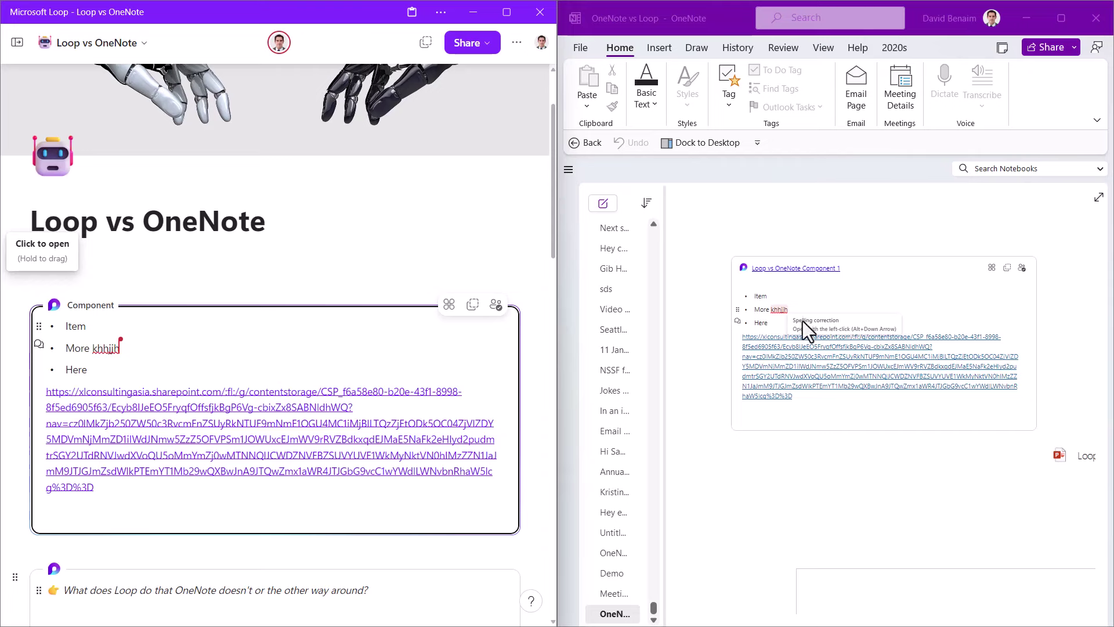
{"action": "left_click", "coordinate": [775, 322]}
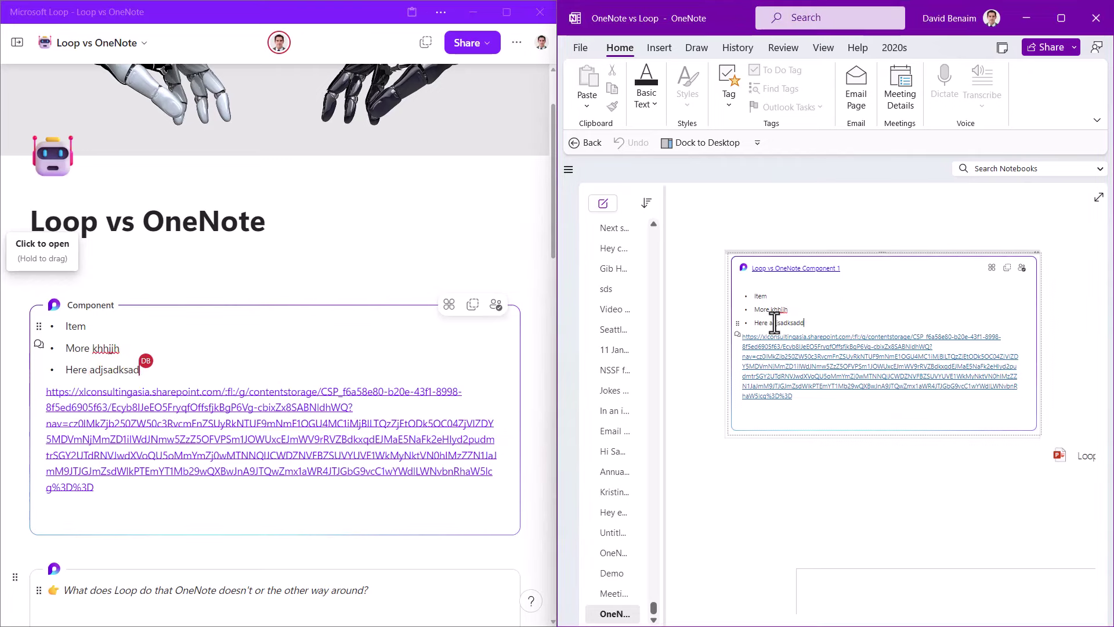
{"action": "left_click", "coordinate": [752, 478]}
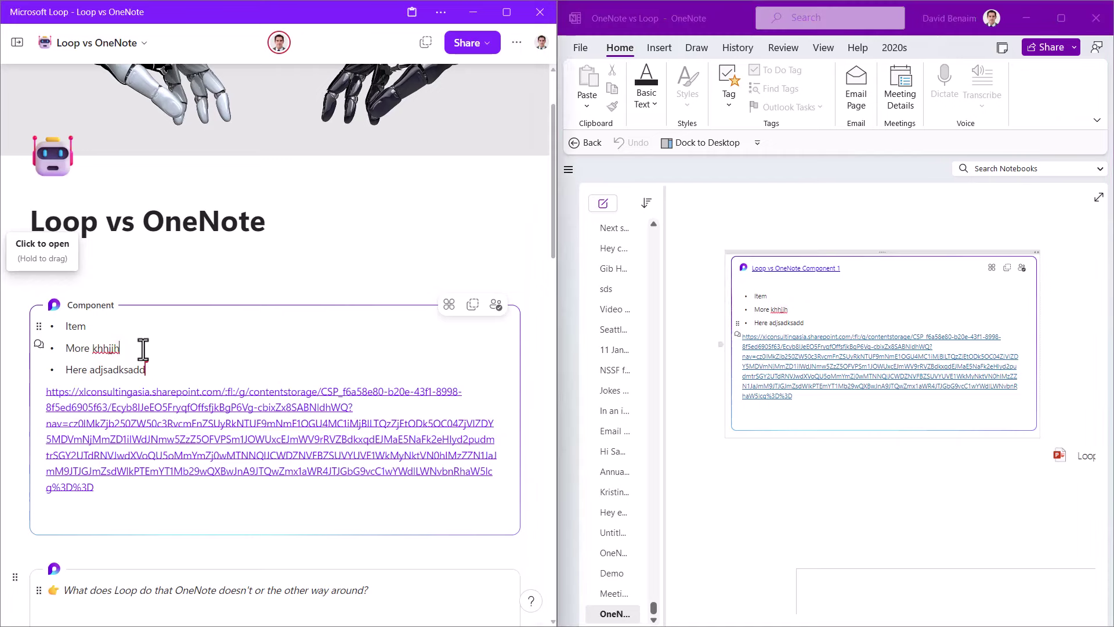
{"action": "left_click", "coordinate": [666, 48]}
{"action": "left_click", "coordinate": [859, 110]}
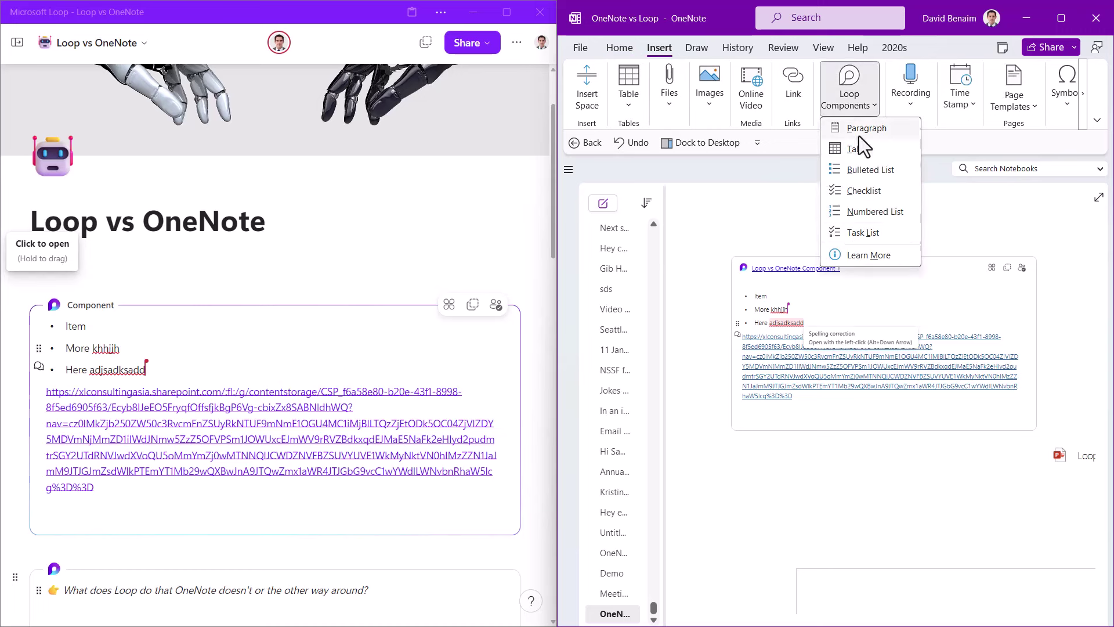
{"action": "left_click", "coordinate": [184, 268]}
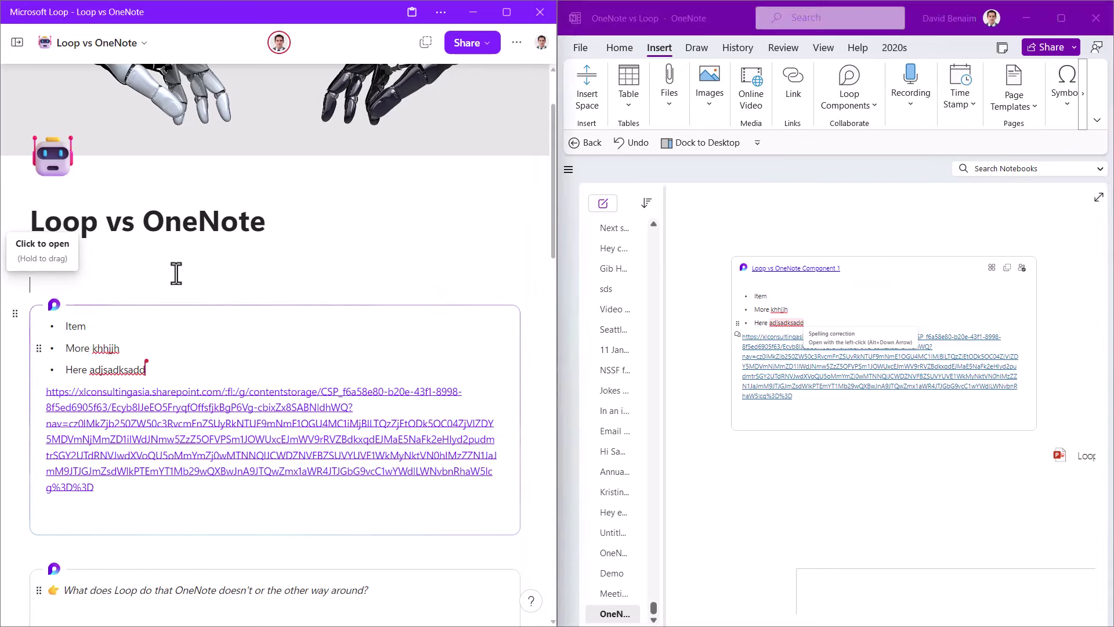
{"action": "type", "text": "/"}
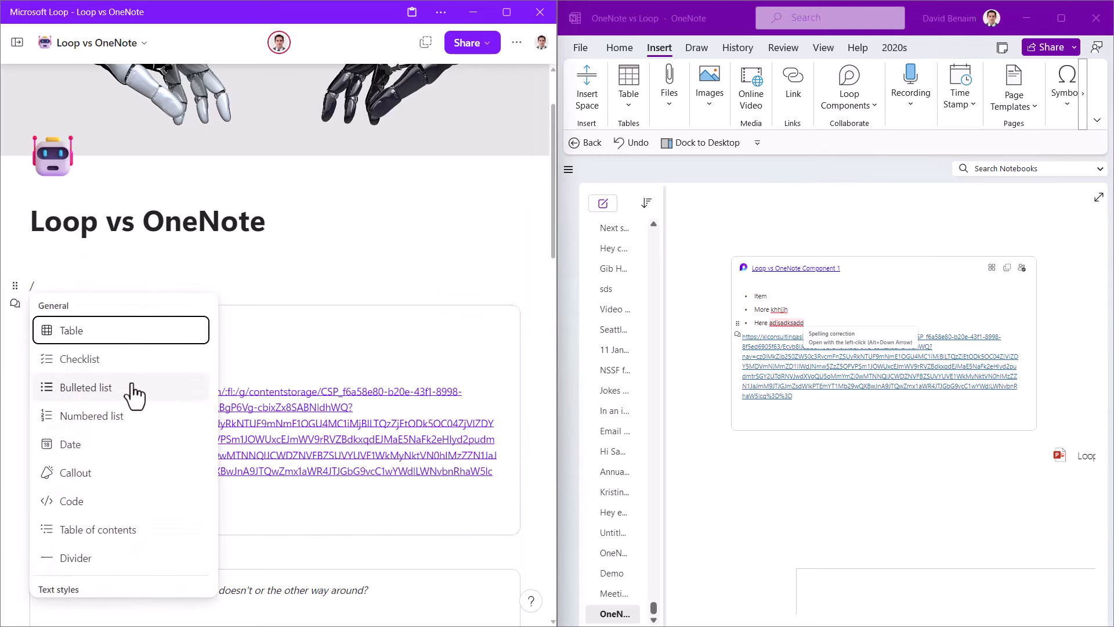
{"action": "scroll", "coordinate": [135, 394], "scroll_direction": "down", "scroll_amount": 4}
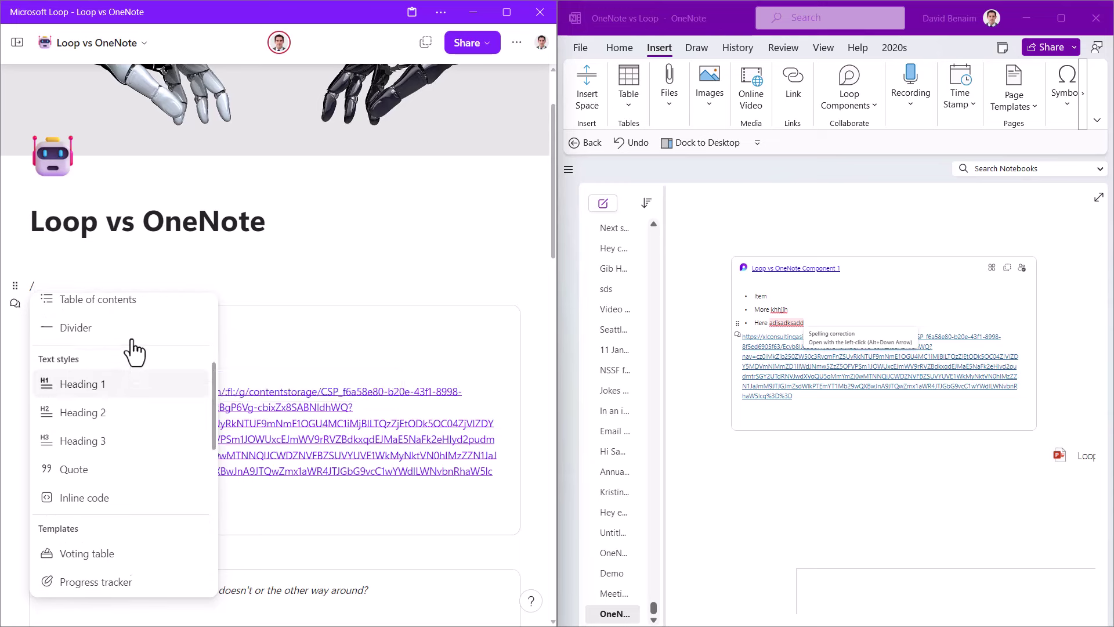
{"action": "scroll", "coordinate": [135, 352], "scroll_direction": "down", "scroll_amount": 4}
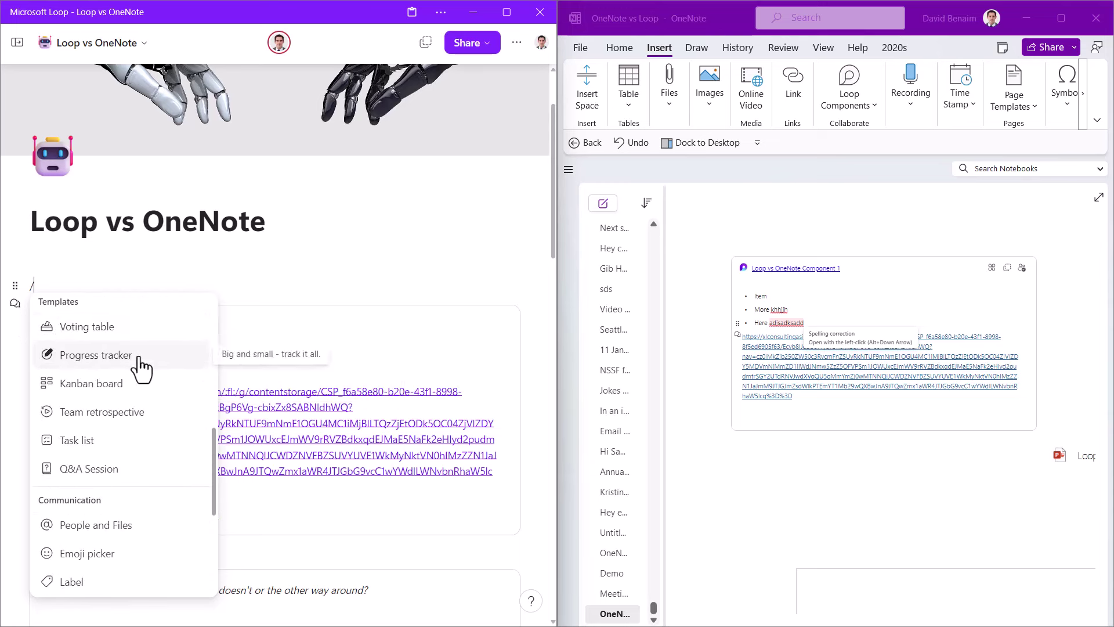
{"action": "left_click", "coordinate": [429, 250]}
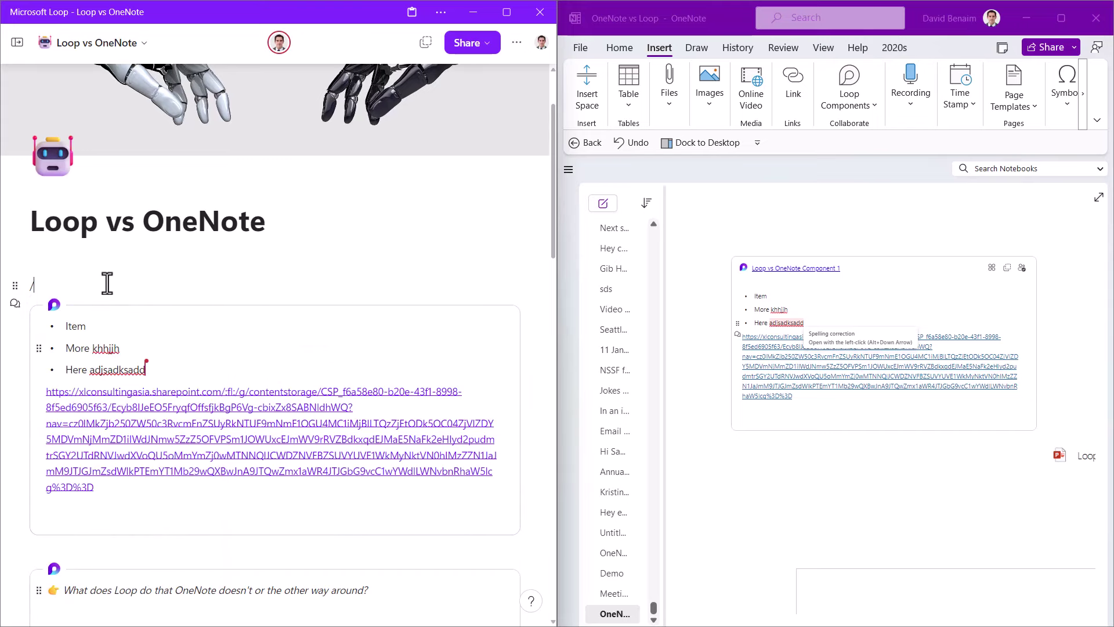
{"action": "left_click", "coordinate": [788, 219]}
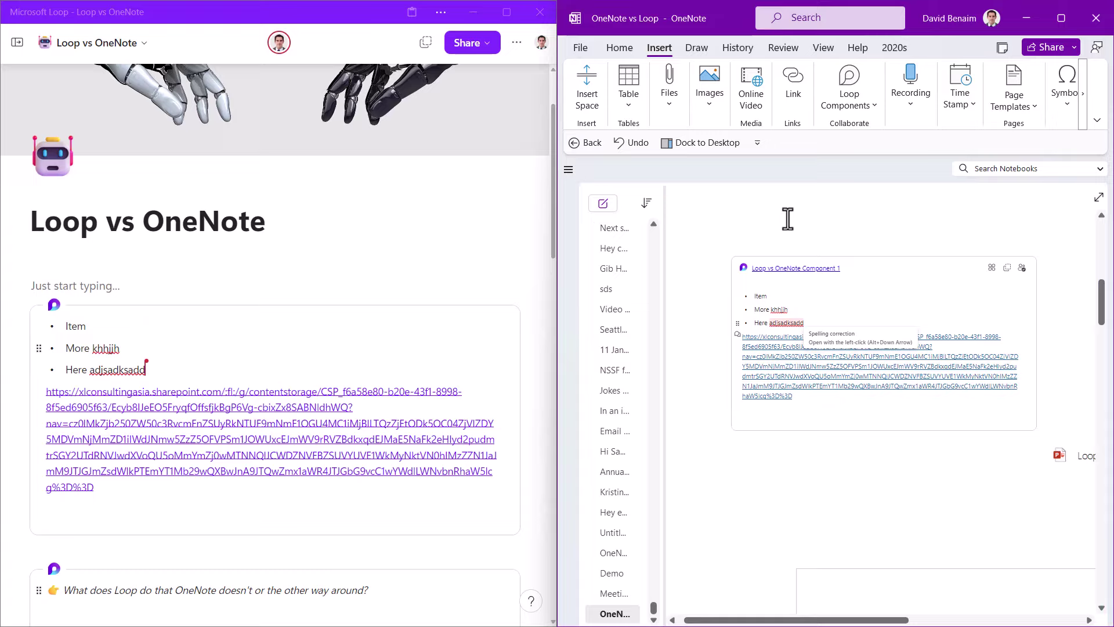
View the comparison as a Kanban board, moving the Interface card to Tie and back to OneNote
{"action": "scroll", "coordinate": [842, 325], "scroll_direction": "up", "scroll_amount": 10}
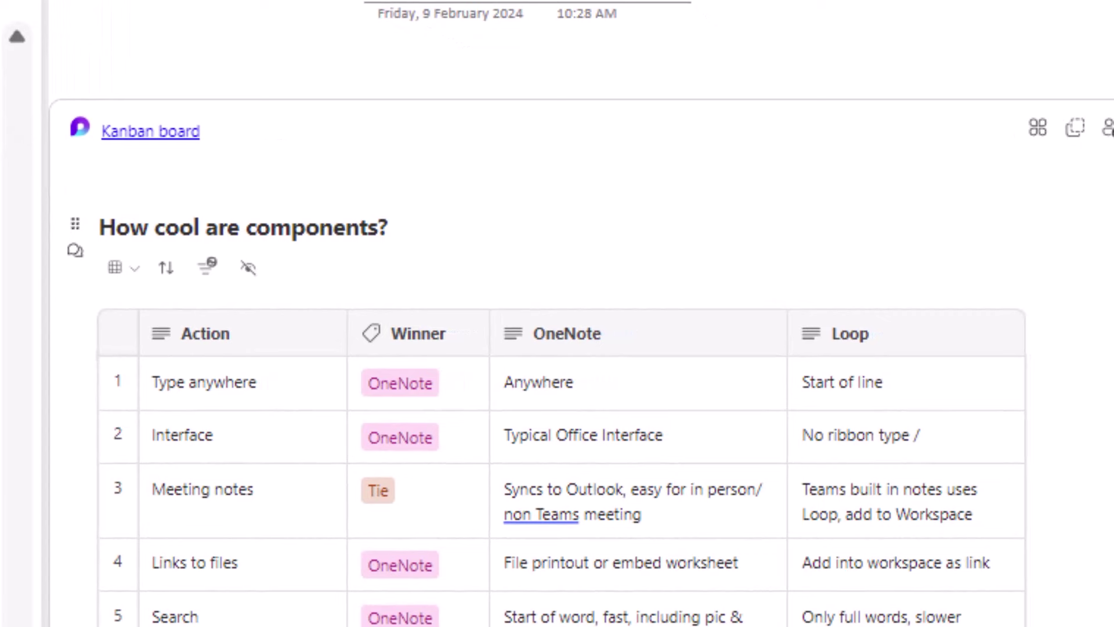
{"action": "scroll", "coordinate": [180, 318], "scroll_direction": "down", "scroll_amount": 3}
{"action": "left_click", "coordinate": [180, 318]}
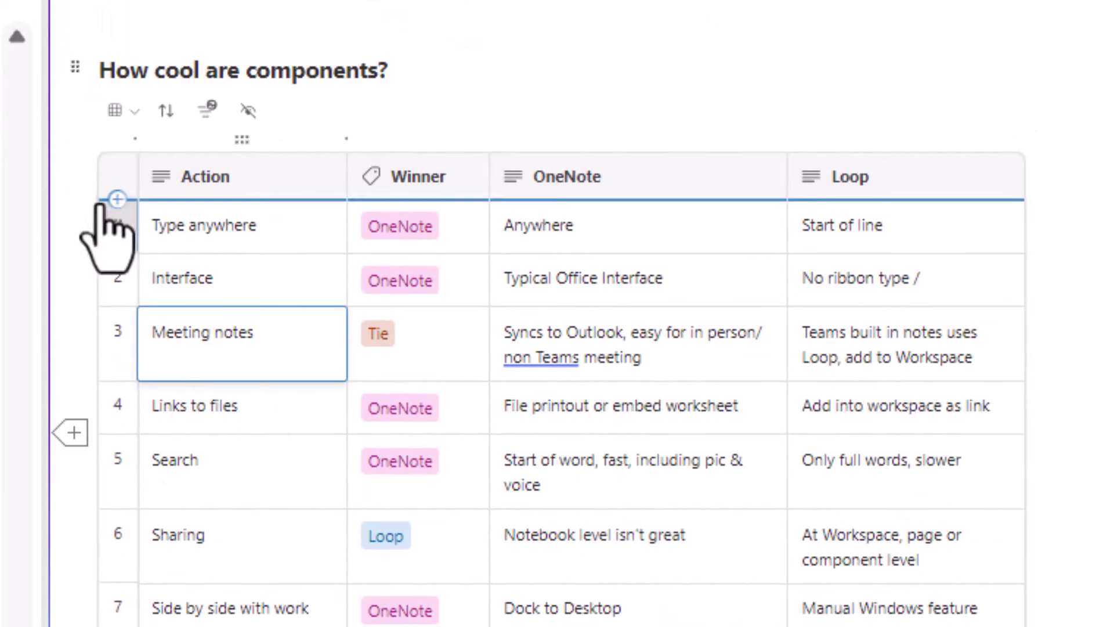
{"action": "left_click", "coordinate": [127, 119]}
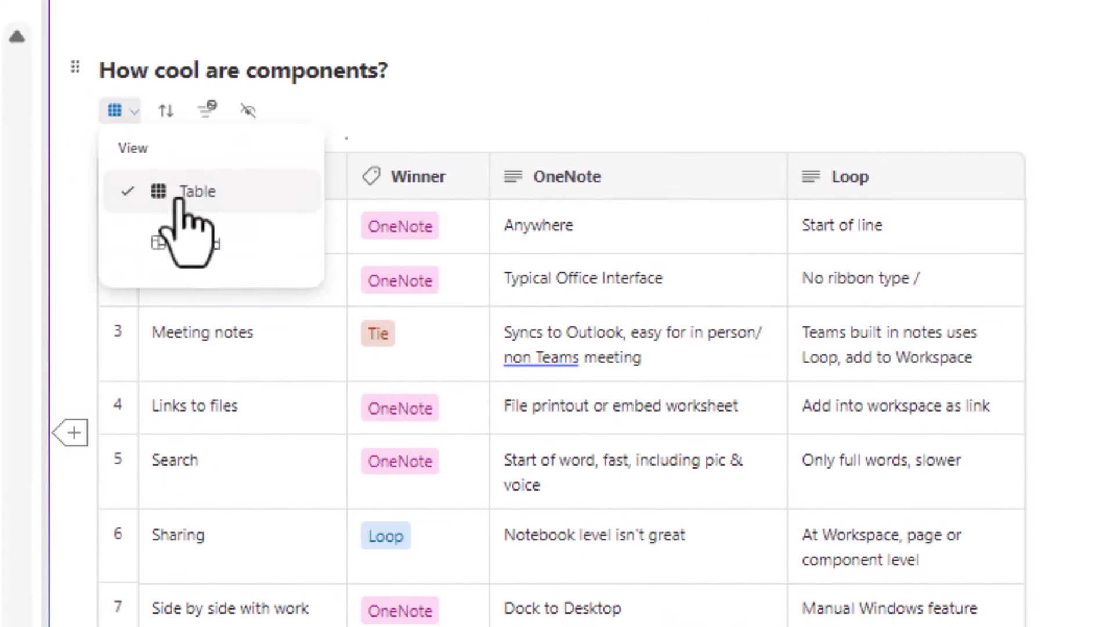
{"action": "left_click", "coordinate": [200, 250]}
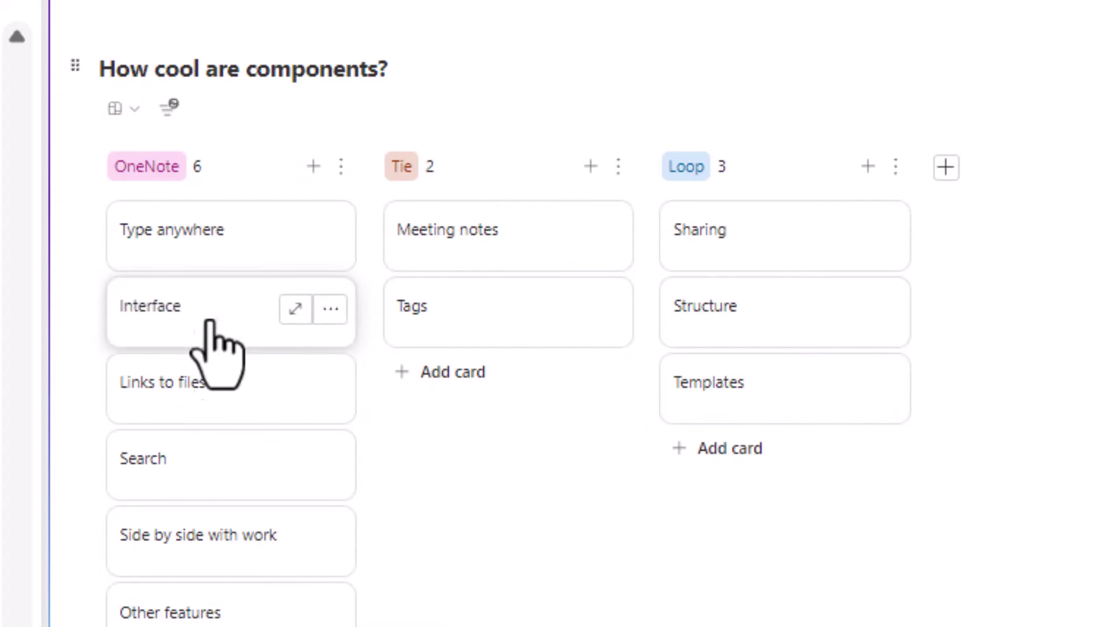
{"action": "left_click_drag", "start_coordinate": [198, 330], "coordinate": [499, 378]}
{"action": "left_click_drag", "start_coordinate": [422, 377], "coordinate": [242, 359]}
Switch the component back to table view and check its export and delete options
{"action": "left_click", "coordinate": [119, 109]}
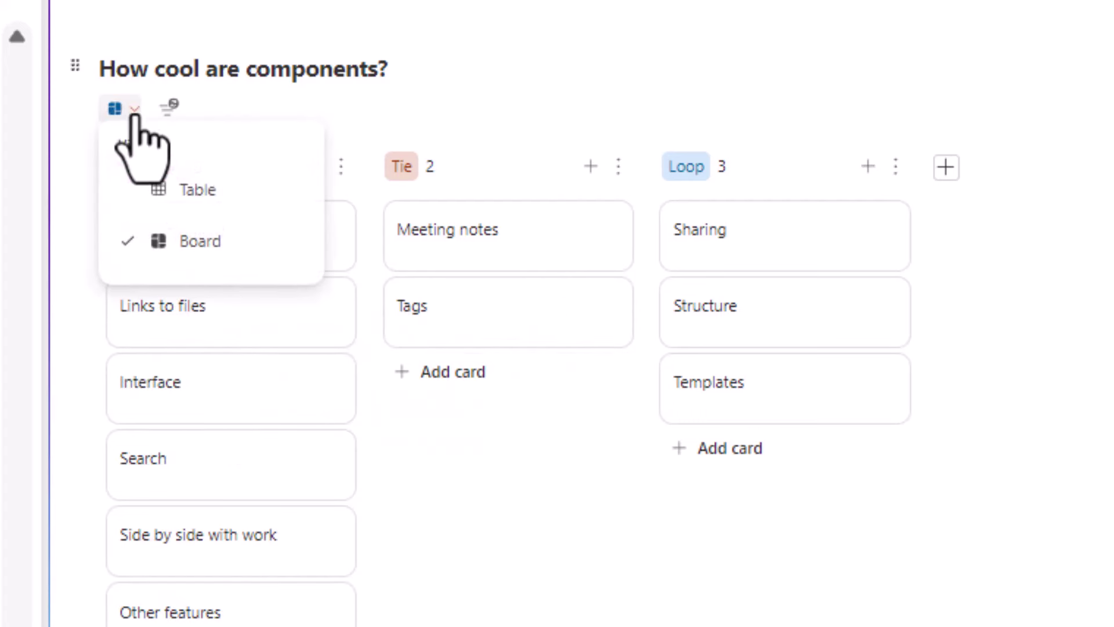
{"action": "left_click", "coordinate": [193, 189]}
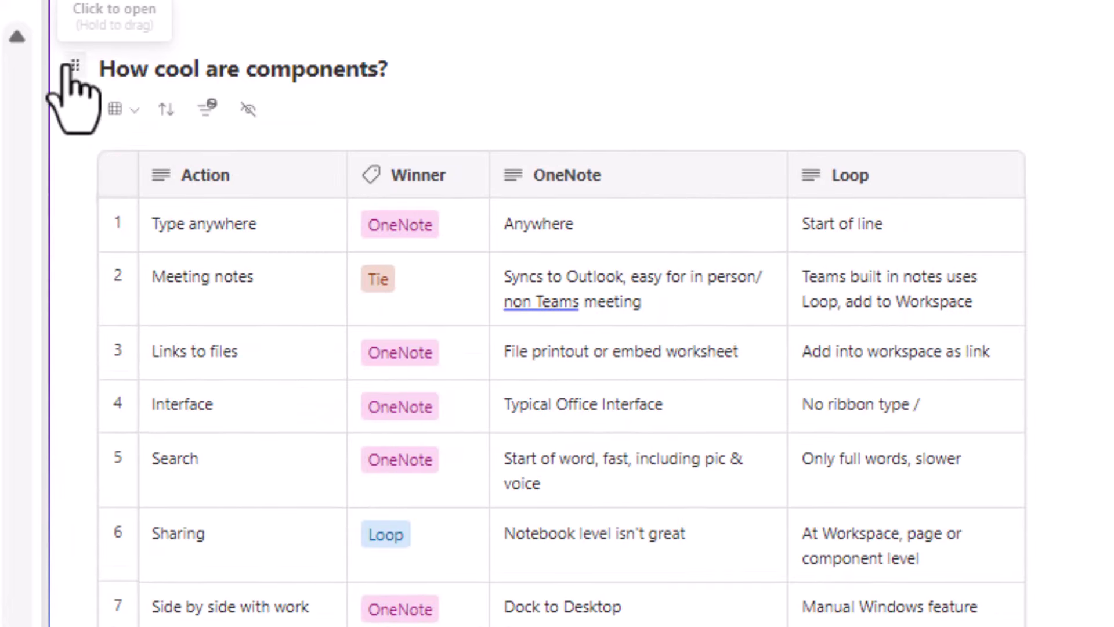
{"action": "left_click", "coordinate": [67, 68]}
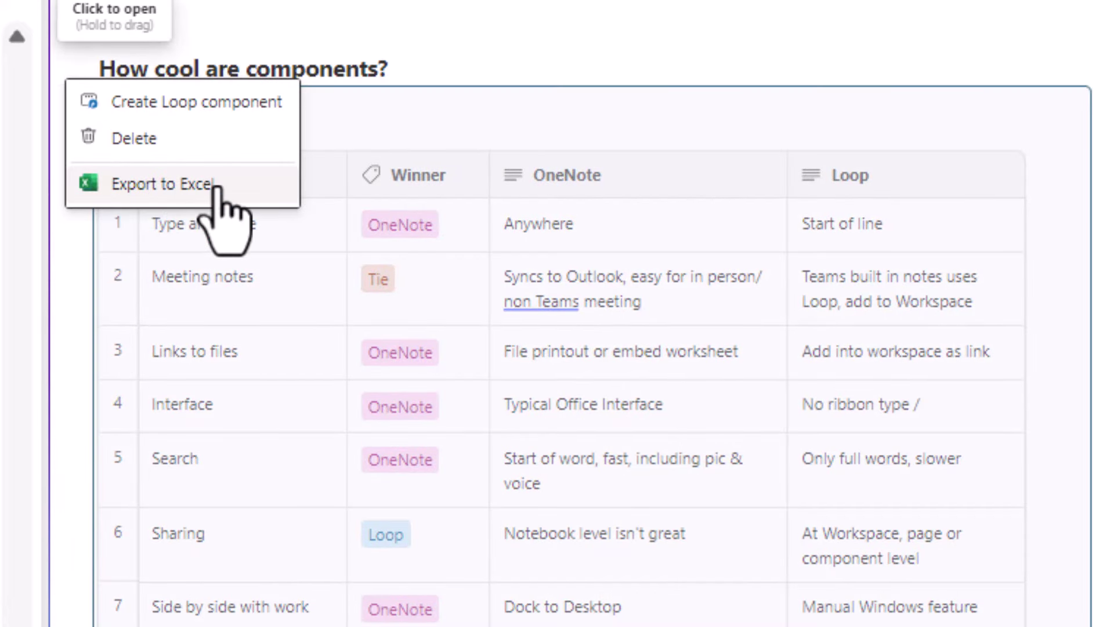
{"action": "left_click", "coordinate": [490, 67]}
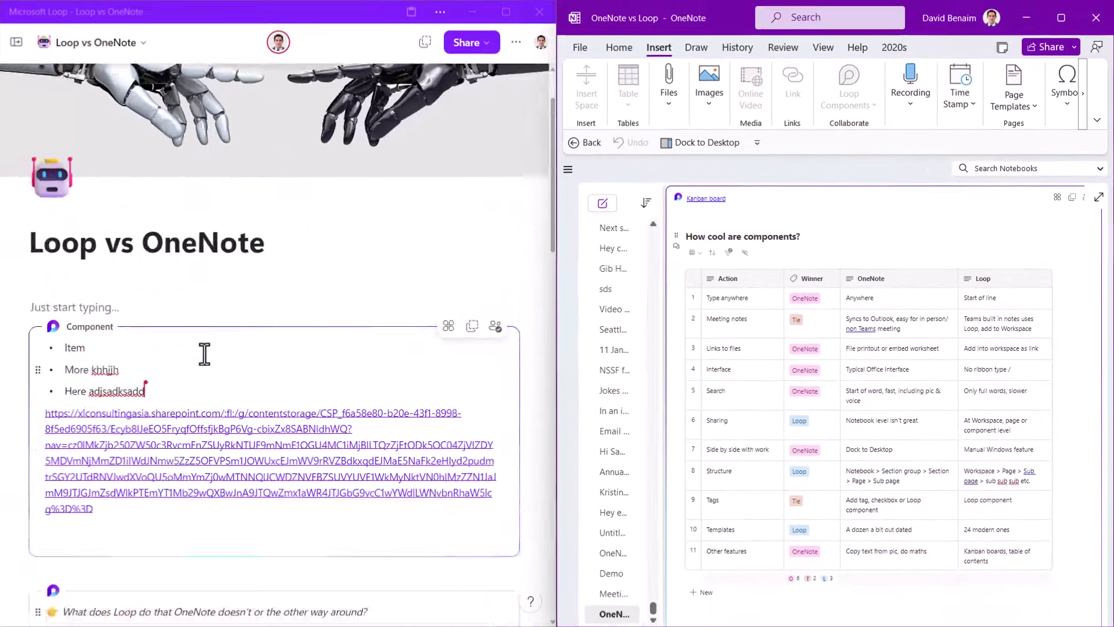
Filter the comparison table to show only rows where Winner is Loop
{"action": "scroll", "coordinate": [205, 354], "scroll_direction": "down", "scroll_amount": 10}
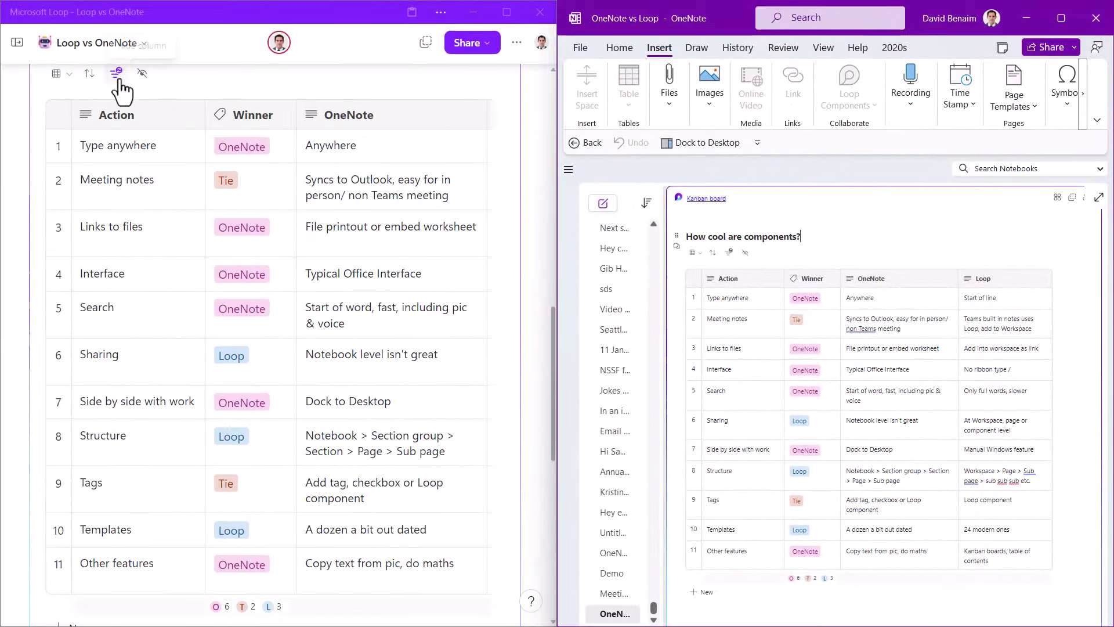
{"action": "left_click", "coordinate": [116, 73]}
{"action": "left_click", "coordinate": [194, 121]}
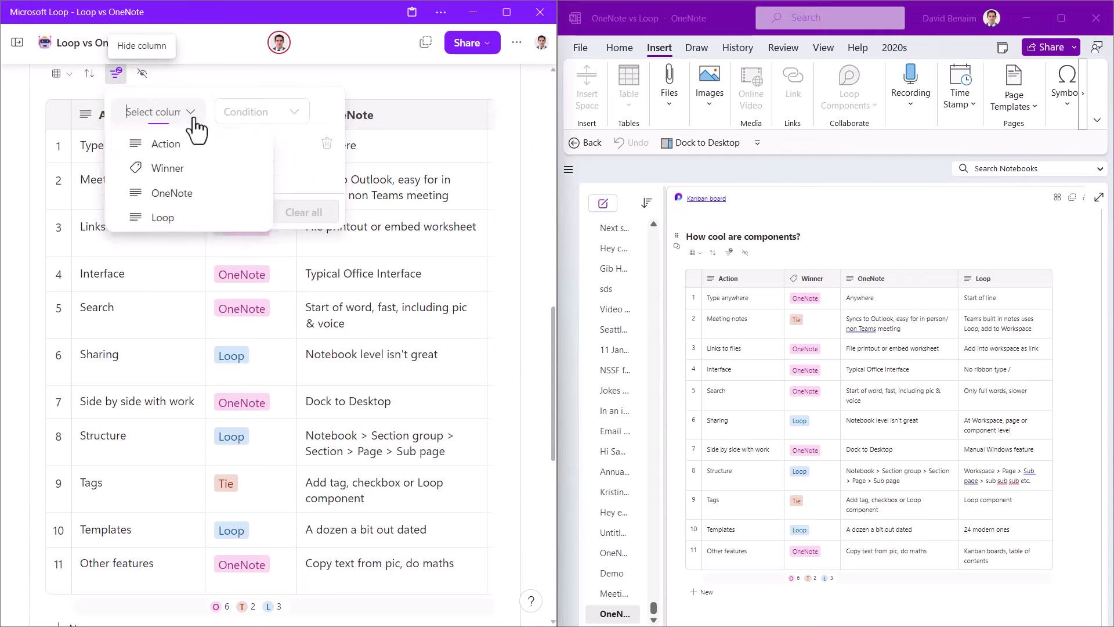
{"action": "left_click", "coordinate": [195, 174]}
{"action": "left_click", "coordinate": [280, 112]}
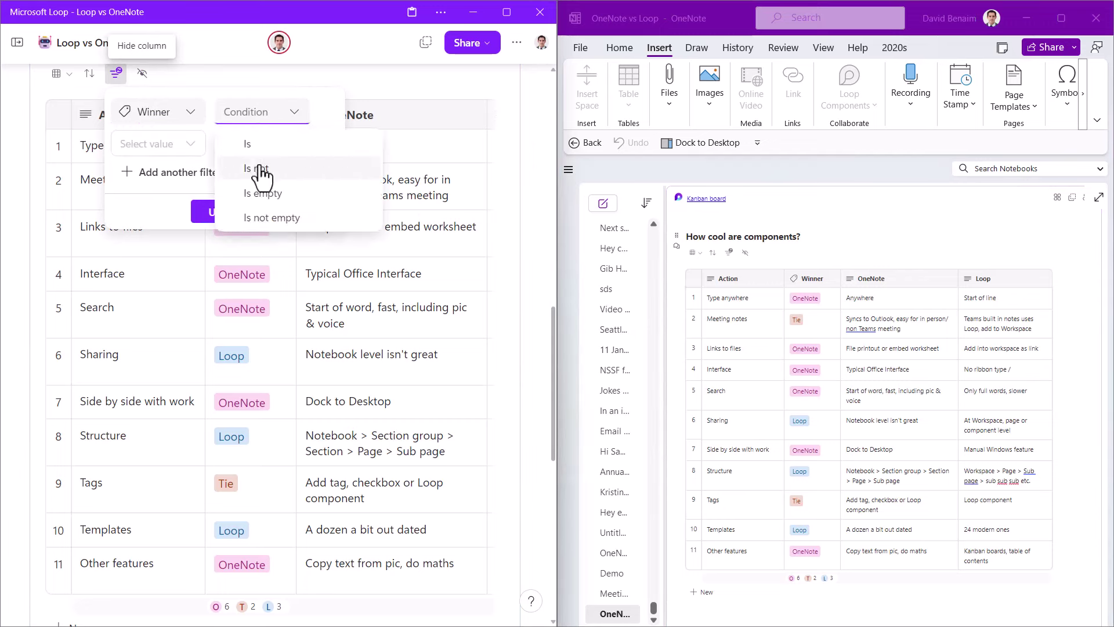
{"action": "left_click", "coordinate": [250, 144]}
{"action": "left_click", "coordinate": [187, 144]}
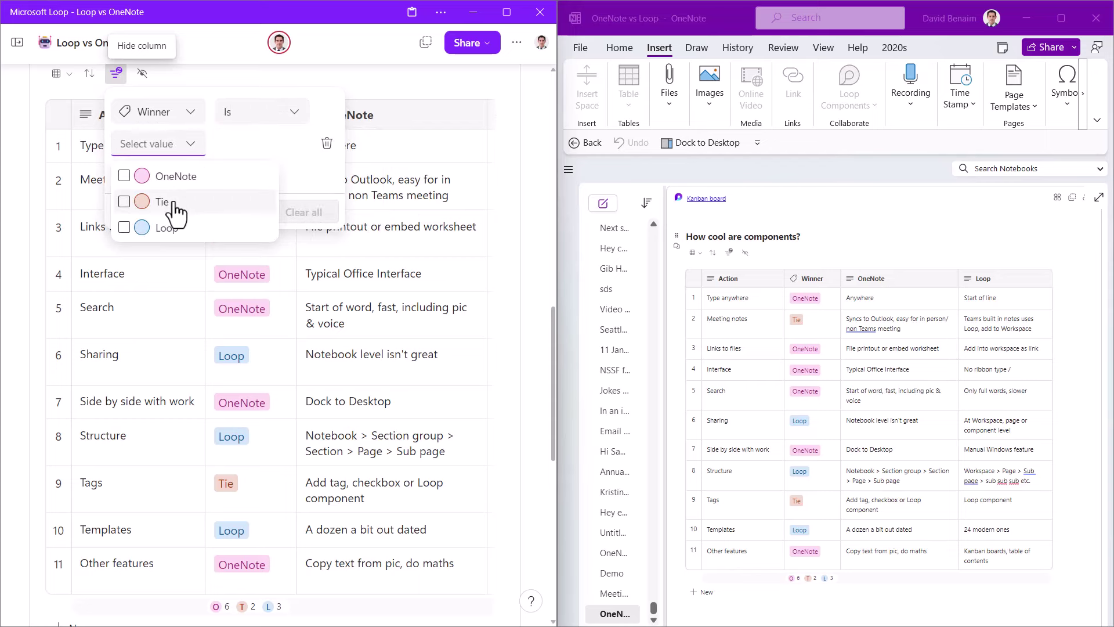
{"action": "left_click", "coordinate": [307, 177]}
{"action": "left_click", "coordinate": [228, 210]}
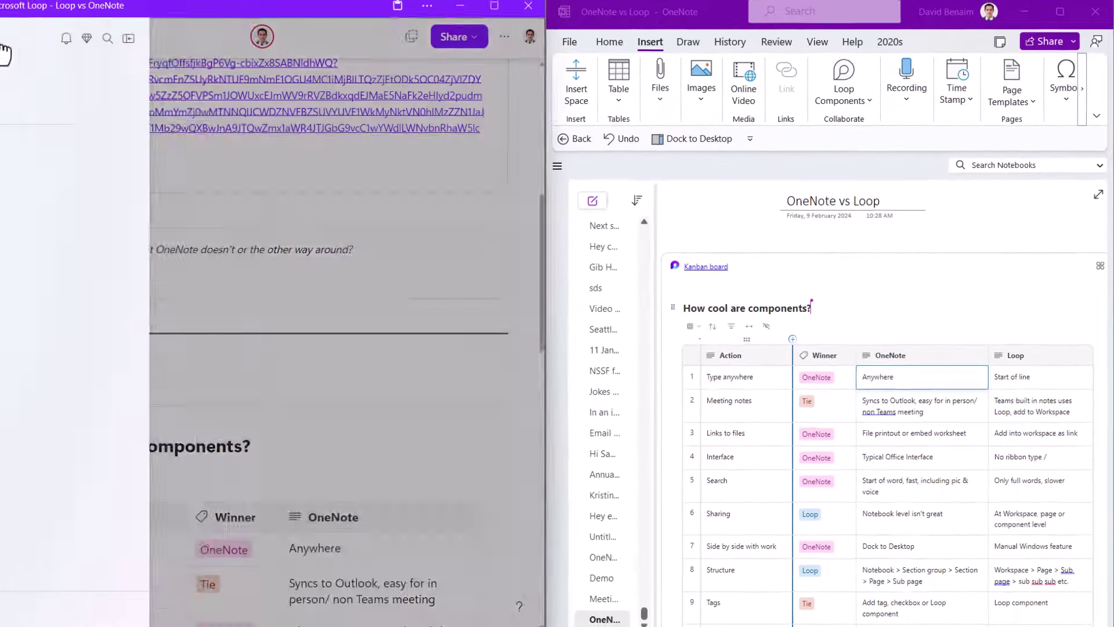
Open the Sub page from the workspace pane and look over the Stand-Up Meeting page's options
{"action": "left_click", "coordinate": [10, 44]}
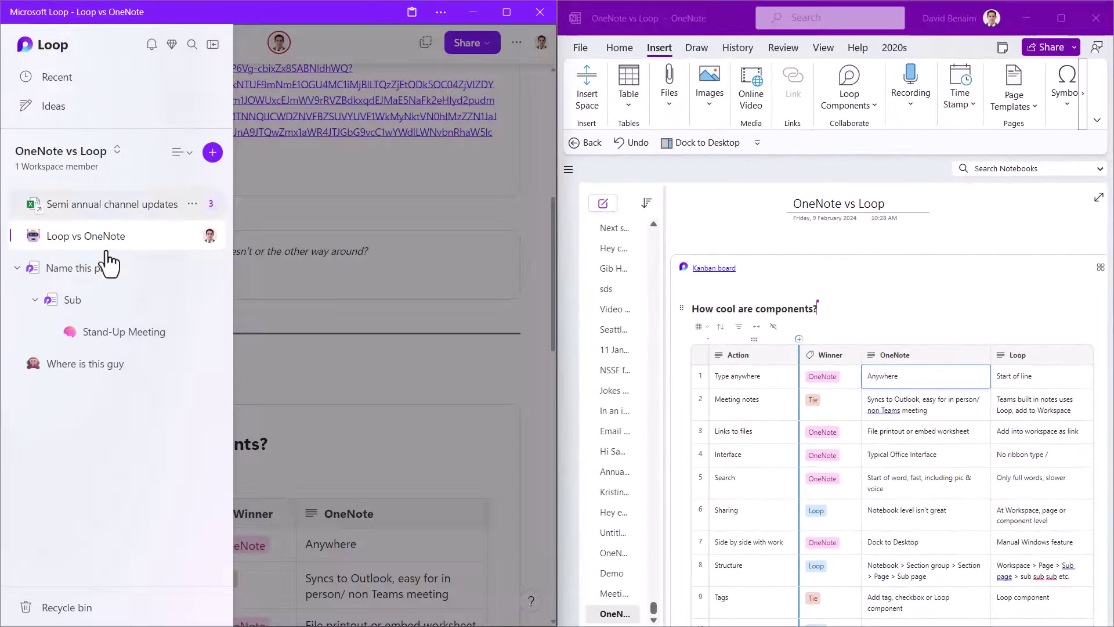
{"action": "left_click", "coordinate": [117, 152]}
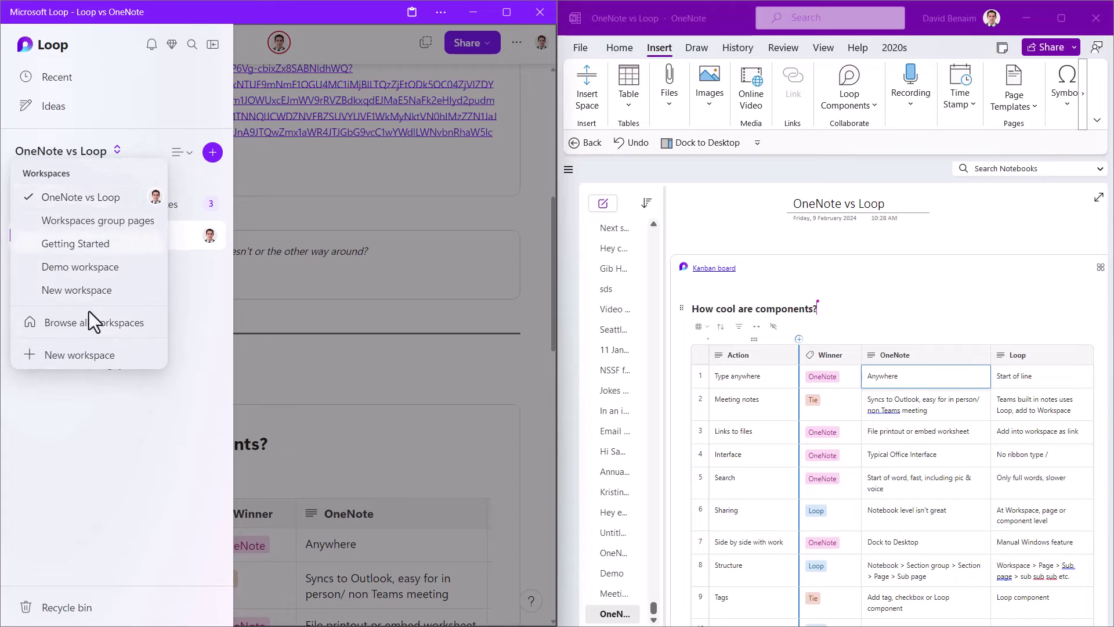
{"action": "left_click", "coordinate": [189, 301]}
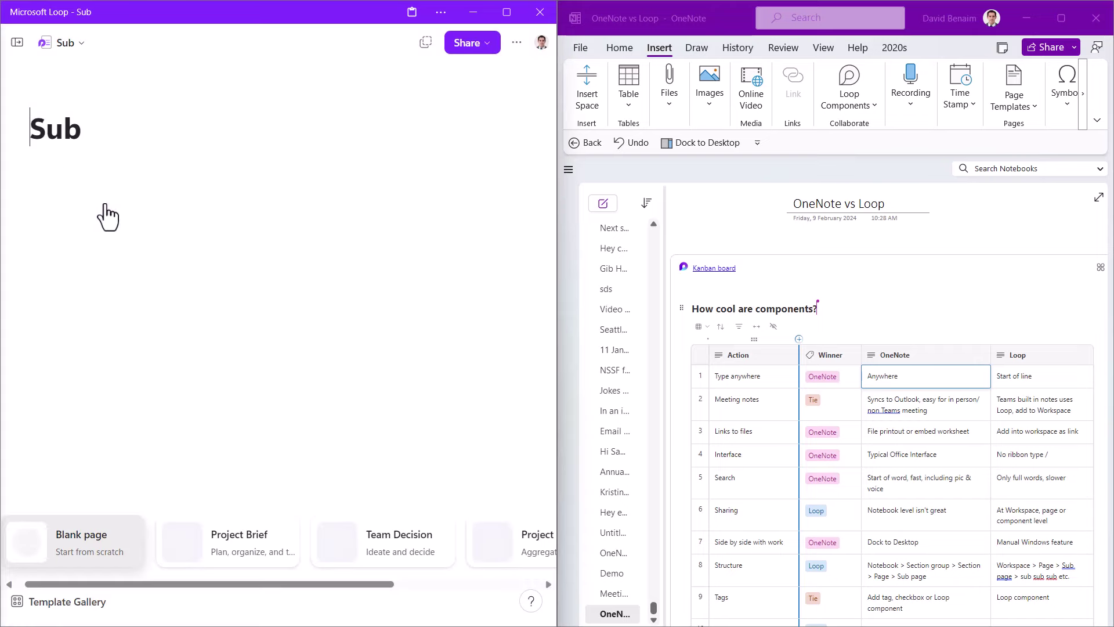
{"action": "left_click", "coordinate": [17, 45]}
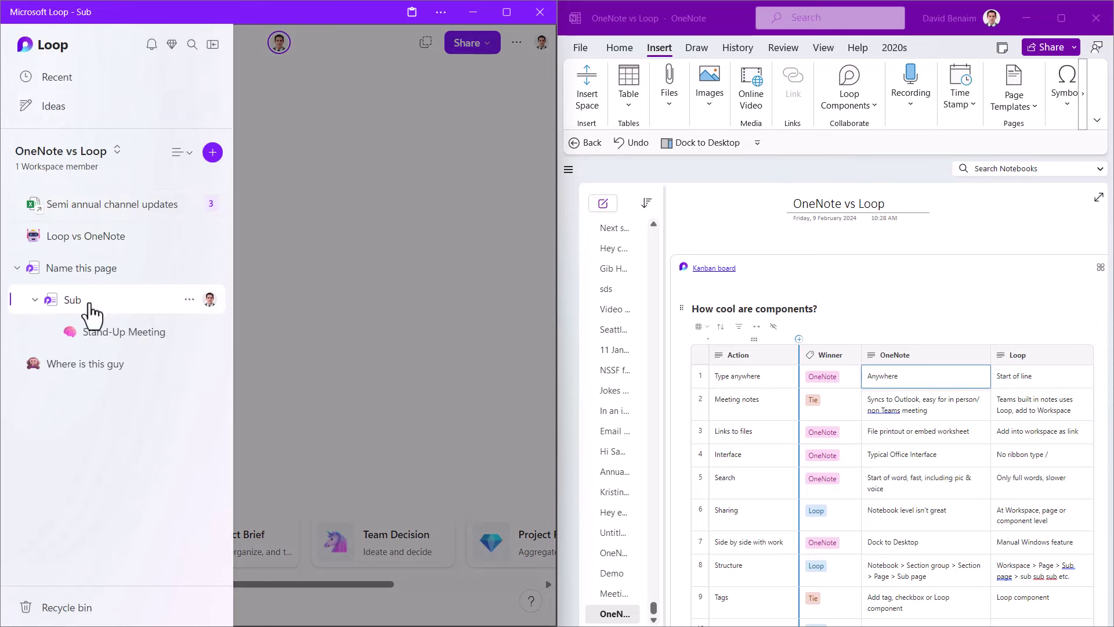
{"action": "left_click", "coordinate": [212, 331]}
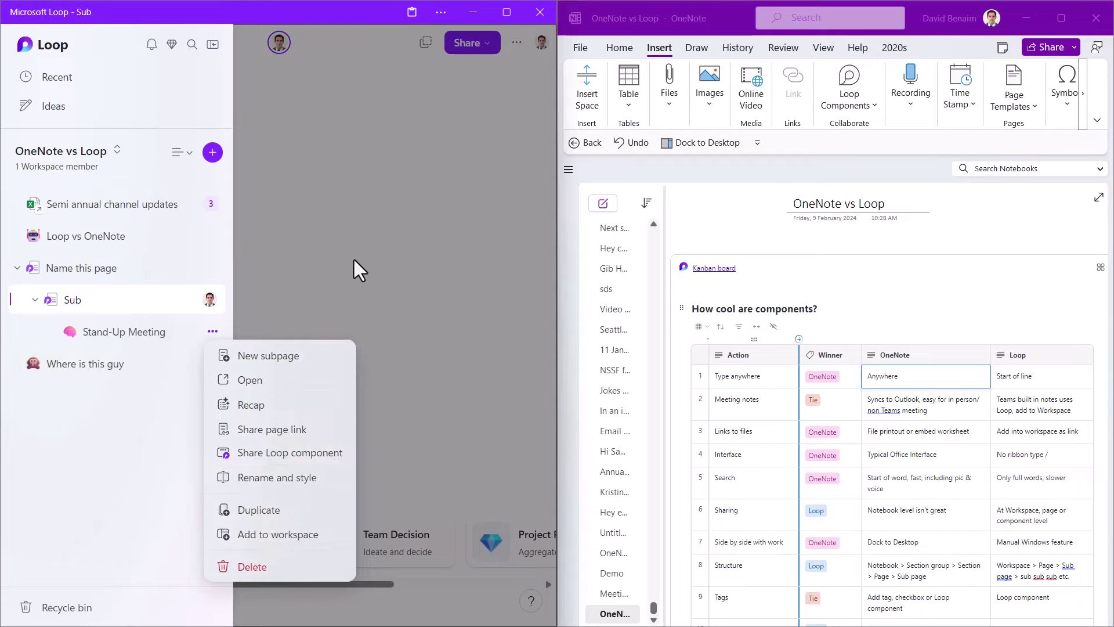
{"action": "left_click", "coordinate": [376, 271]}
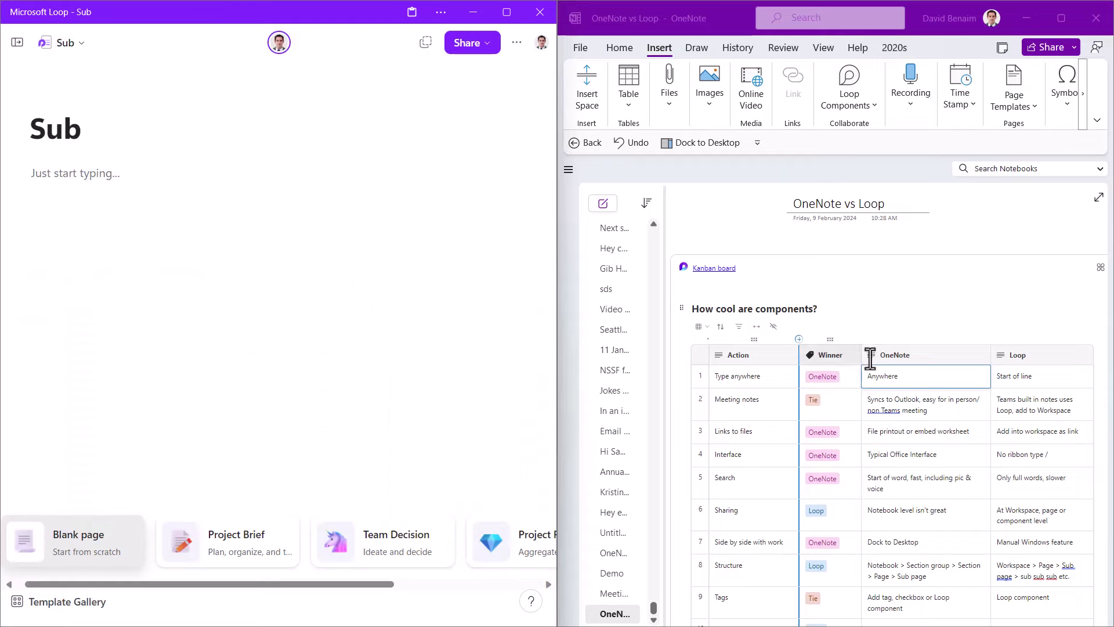
{"action": "left_click", "coordinate": [568, 170]}
{"action": "key", "text": "super+Up"}
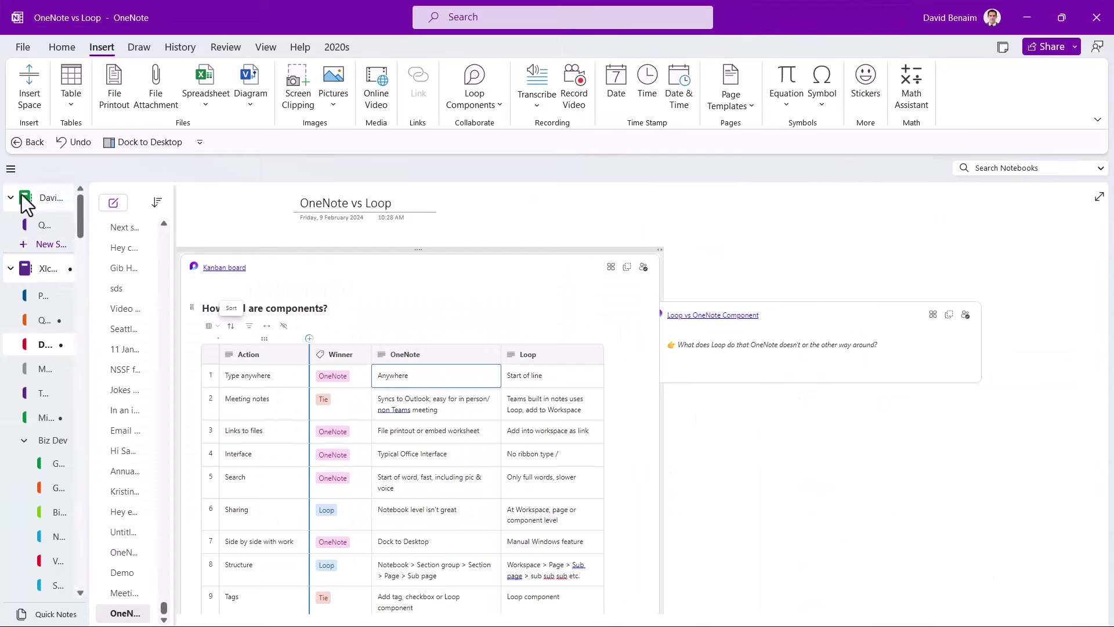
{"action": "left_click", "coordinate": [12, 270]}
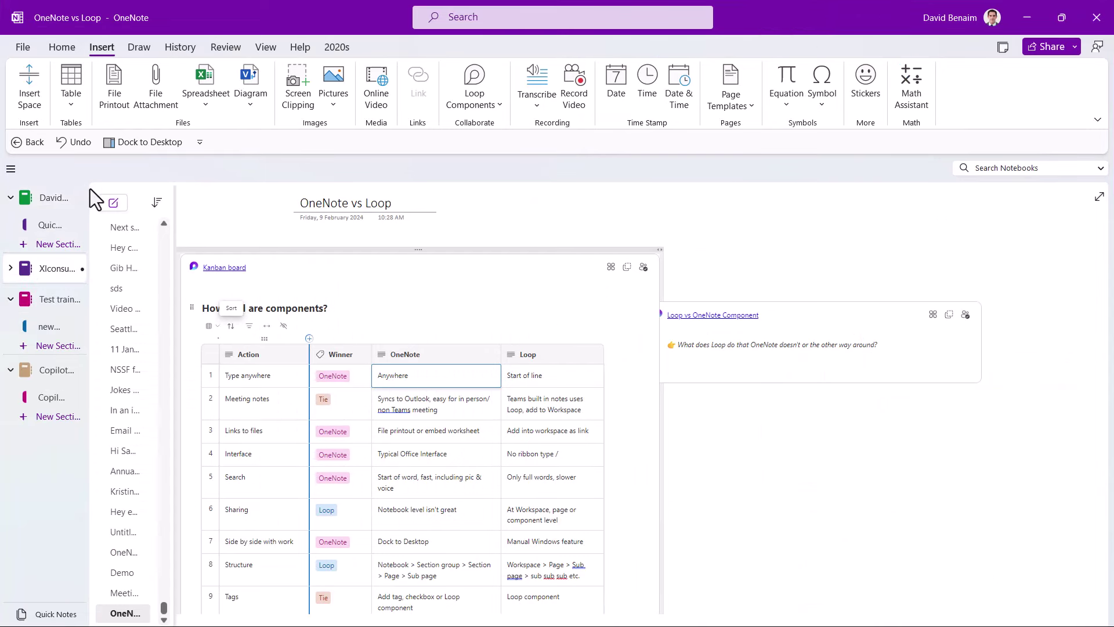
{"action": "left_click", "coordinate": [34, 278]}
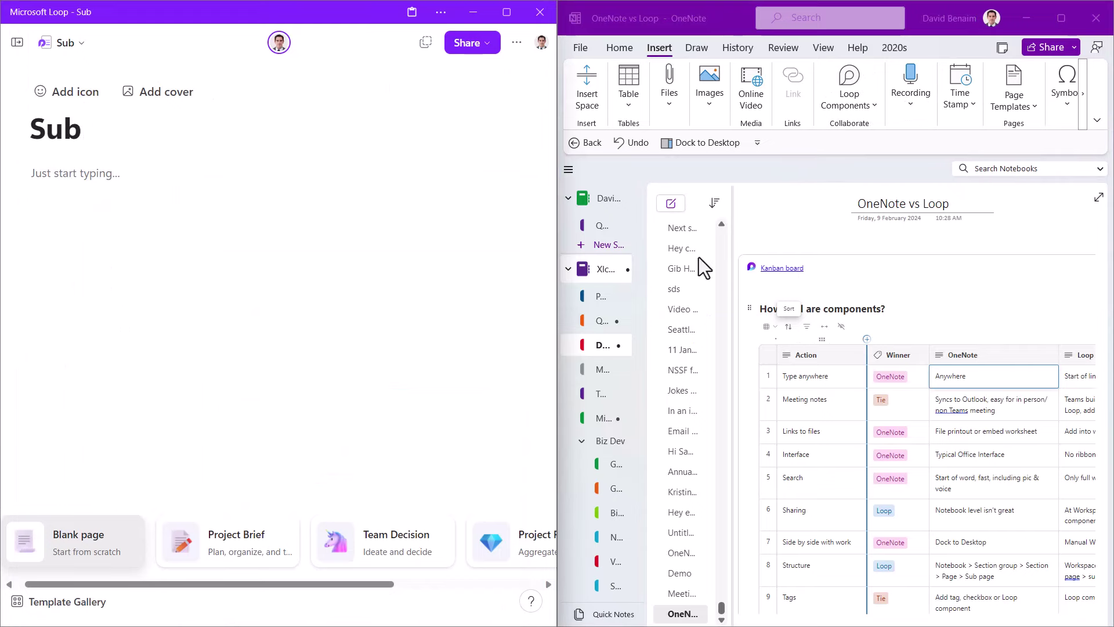
{"action": "left_click", "coordinate": [568, 170]}
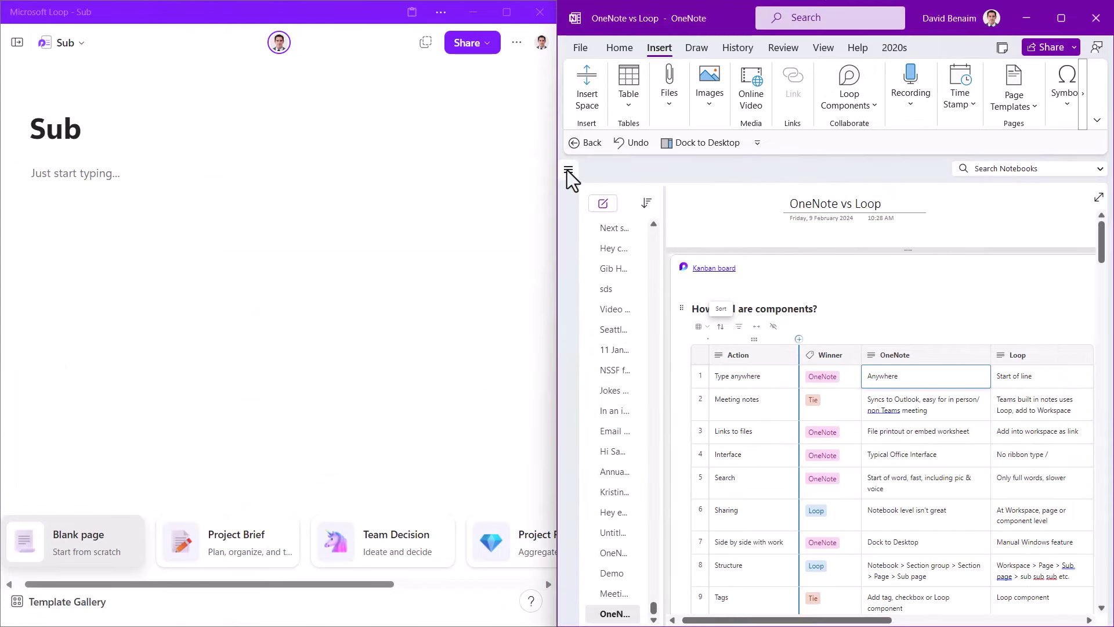
{"action": "scroll", "coordinate": [888, 303], "scroll_direction": "down", "scroll_amount": 20}
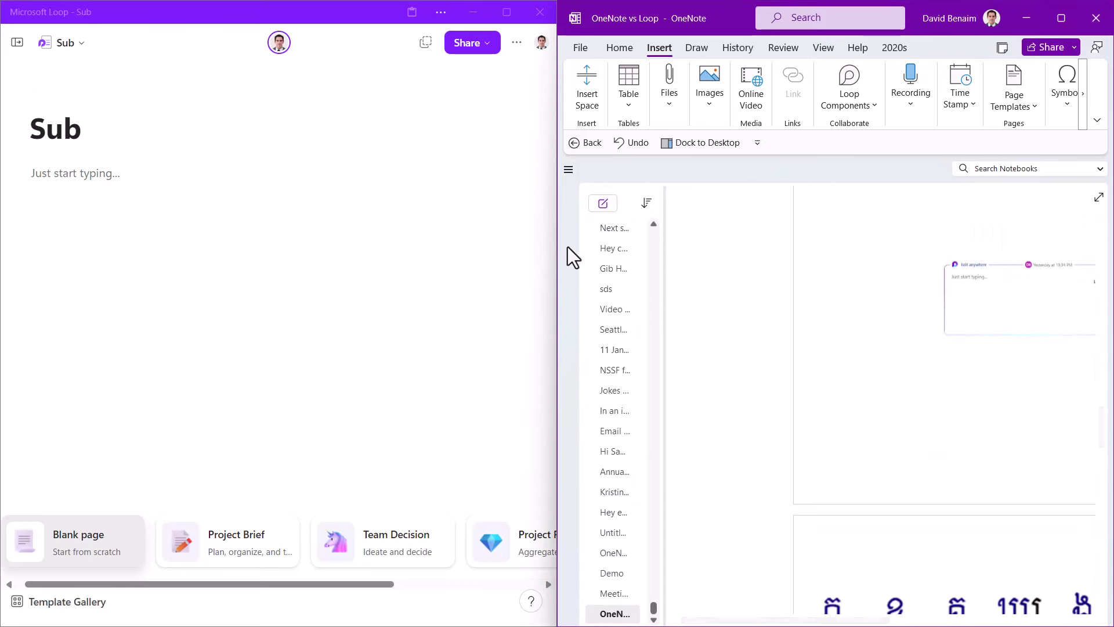
Create a new blank OneNote page and a new Loop page in the workspace
{"action": "left_click", "coordinate": [603, 203]}
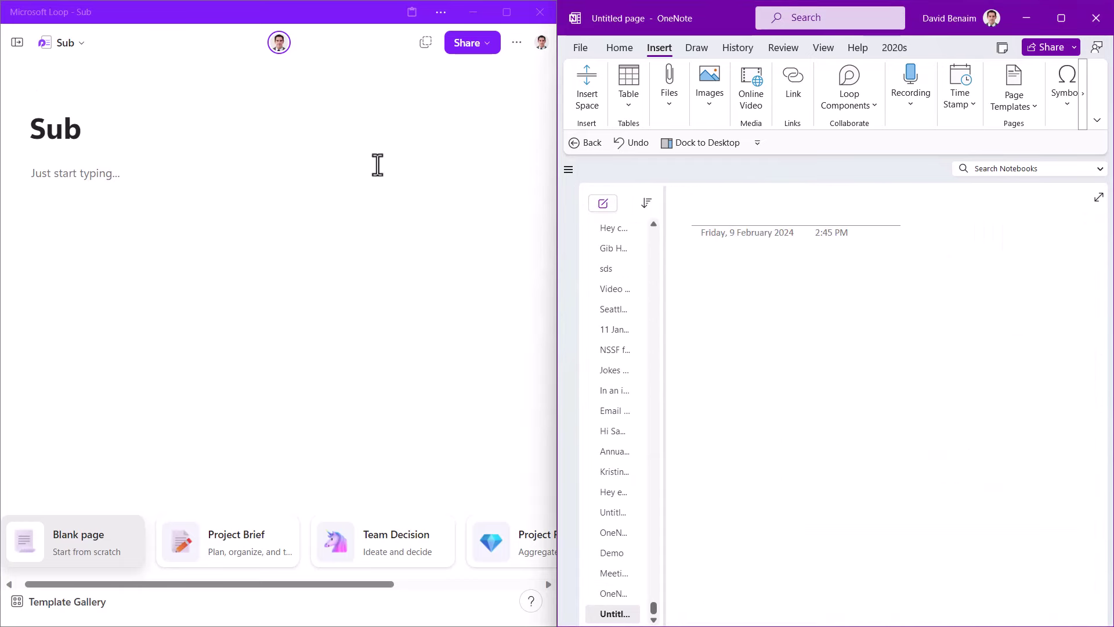
{"action": "left_click", "coordinate": [18, 43]}
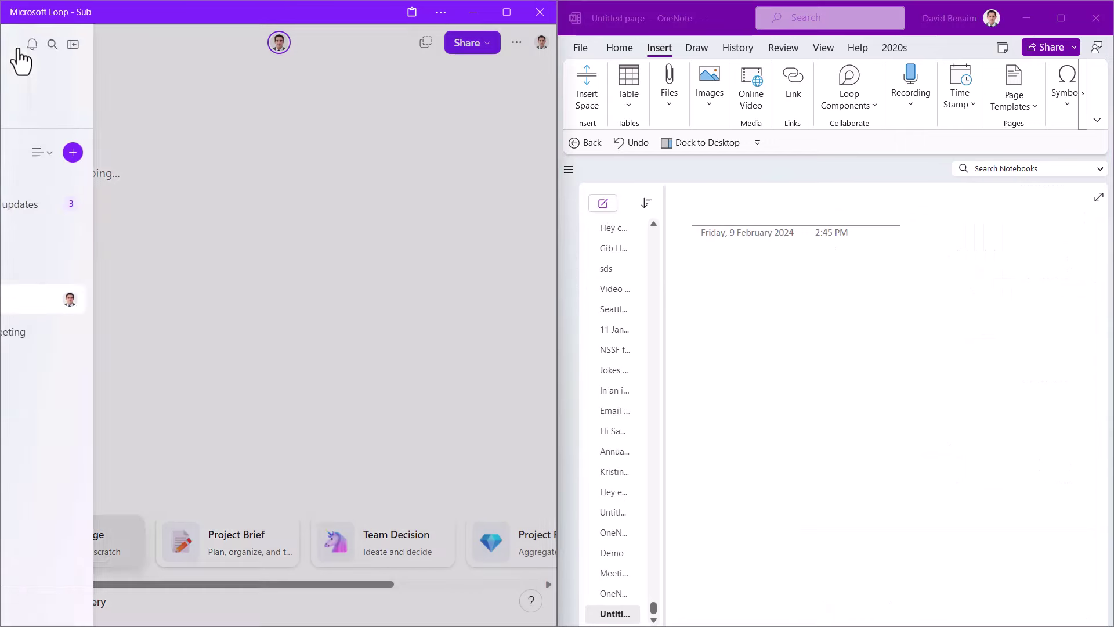
{"action": "left_click", "coordinate": [213, 153]}
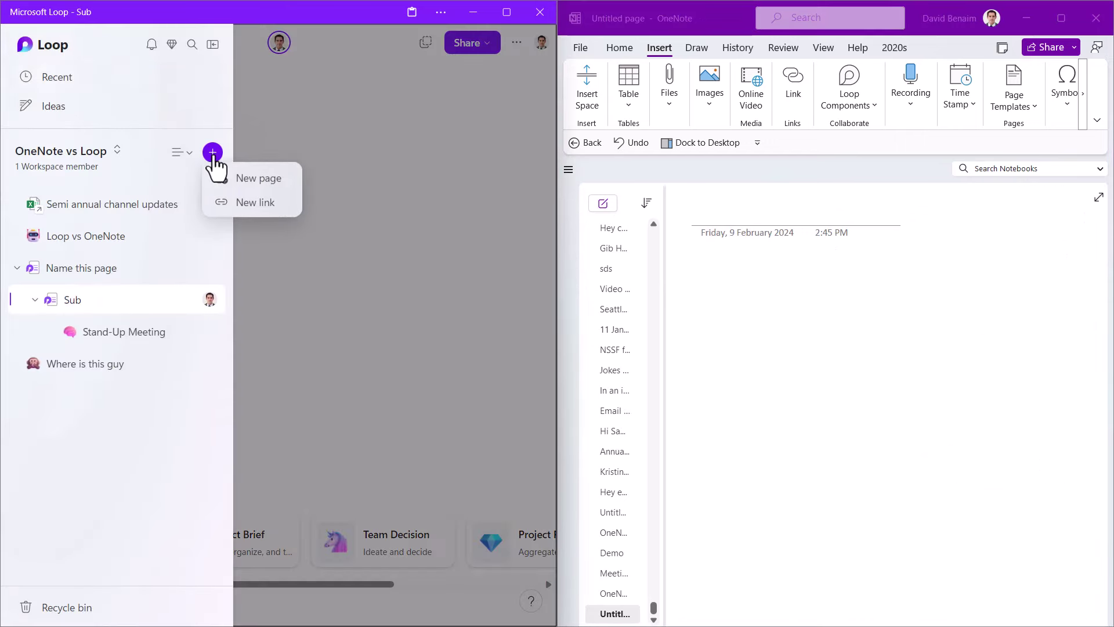
{"action": "left_click", "coordinate": [251, 179]}
Type notes 'asdtiads', 'asdasd' and 'asdsad' at separate spots, then merge two containers into one box
{"action": "left_click", "coordinate": [704, 277]}
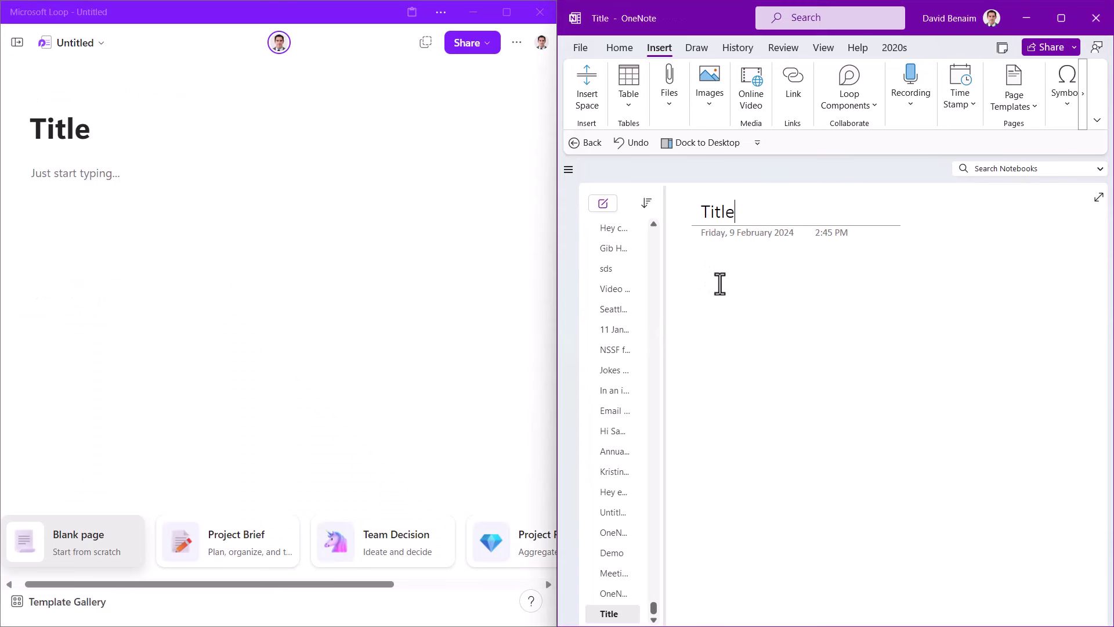
{"action": "type", "text": "asdtiads"}
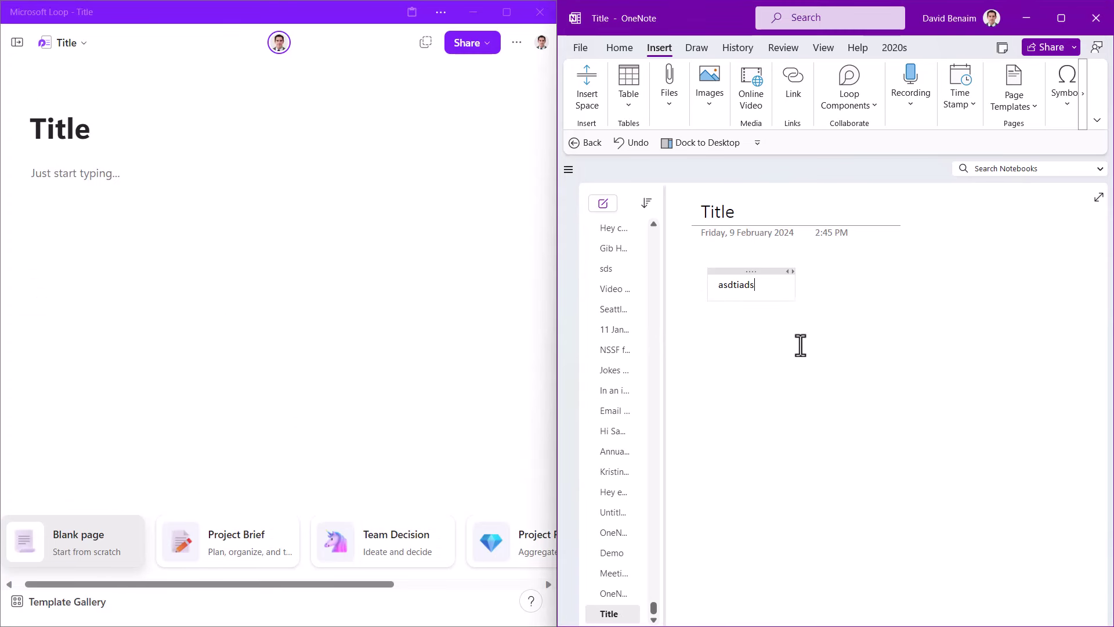
{"action": "left_click", "coordinate": [943, 413]}
{"action": "type", "text": "asdasd"}
{"action": "left_click", "coordinate": [975, 327]}
{"action": "type", "text": "asd"}
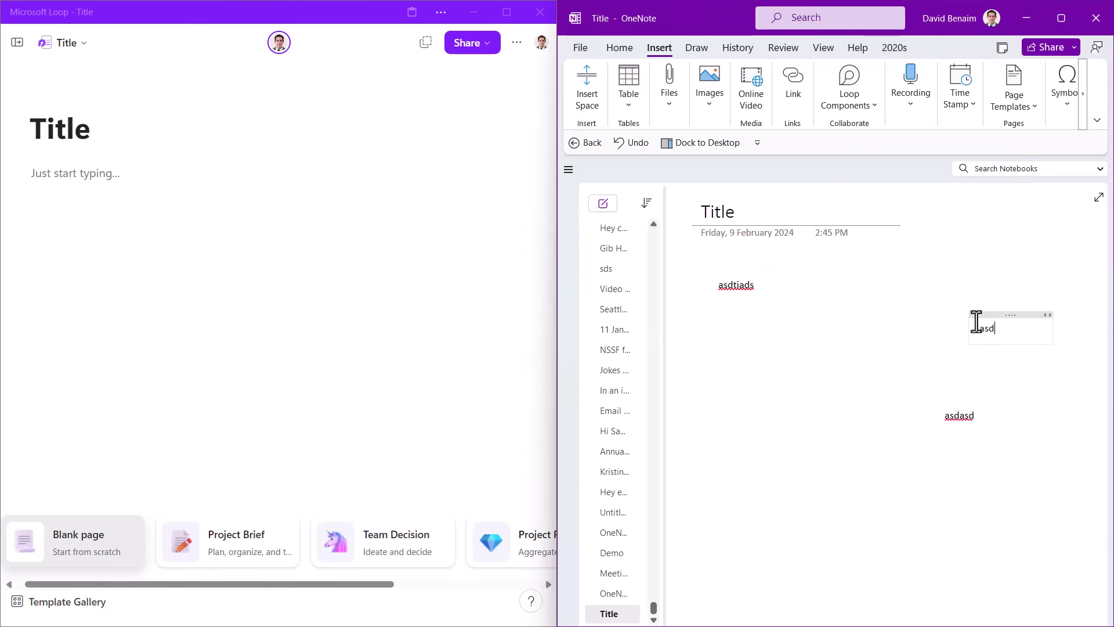
{"action": "type", "text": "sad"}
{"action": "left_click_drag", "start_coordinate": [1015, 316], "coordinate": [731, 262]}
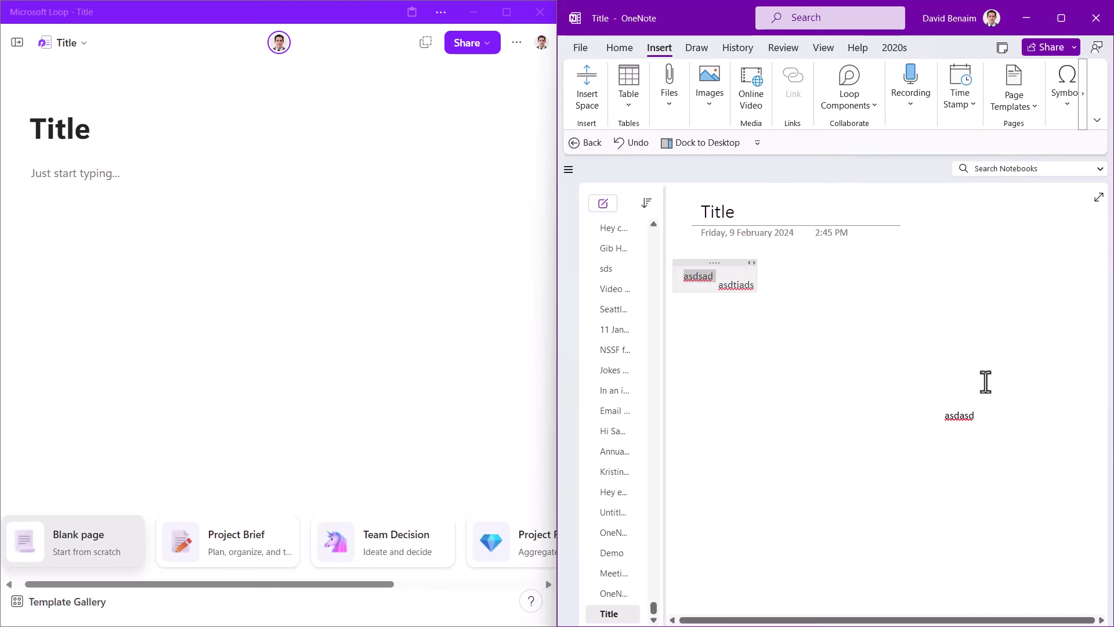
{"action": "left_click_drag", "start_coordinate": [967, 401], "coordinate": [884, 385]}
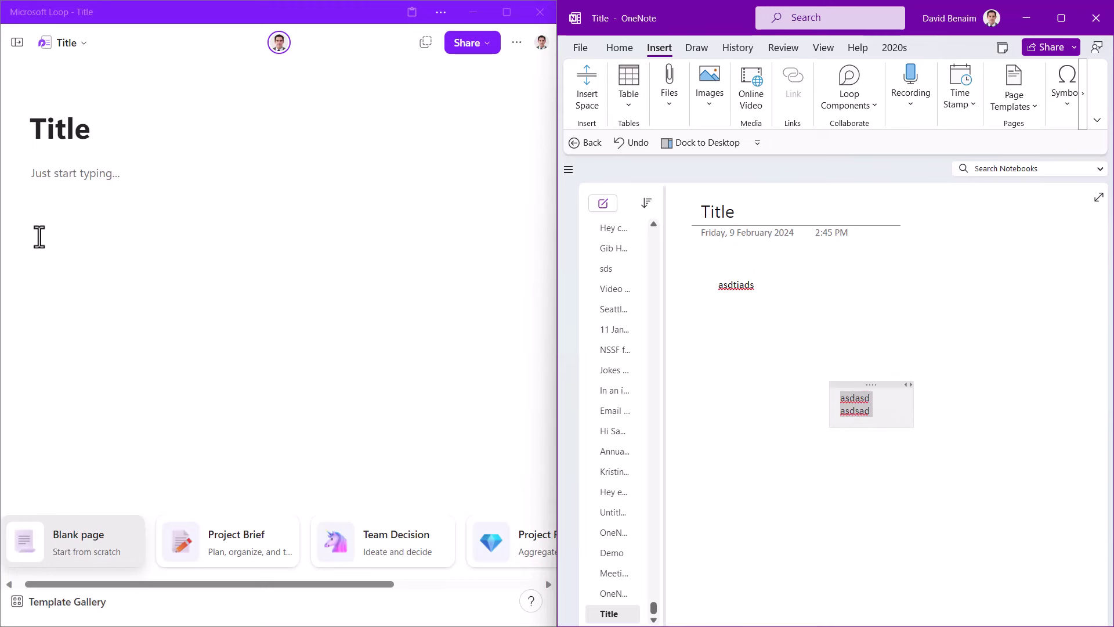
Type the lines 'jhads', 'sadsad' and 'sadsad' on the new Loop page, leaving a gap before the last
{"action": "left_click", "coordinate": [39, 236]}
{"action": "type", "text": "jhads"}
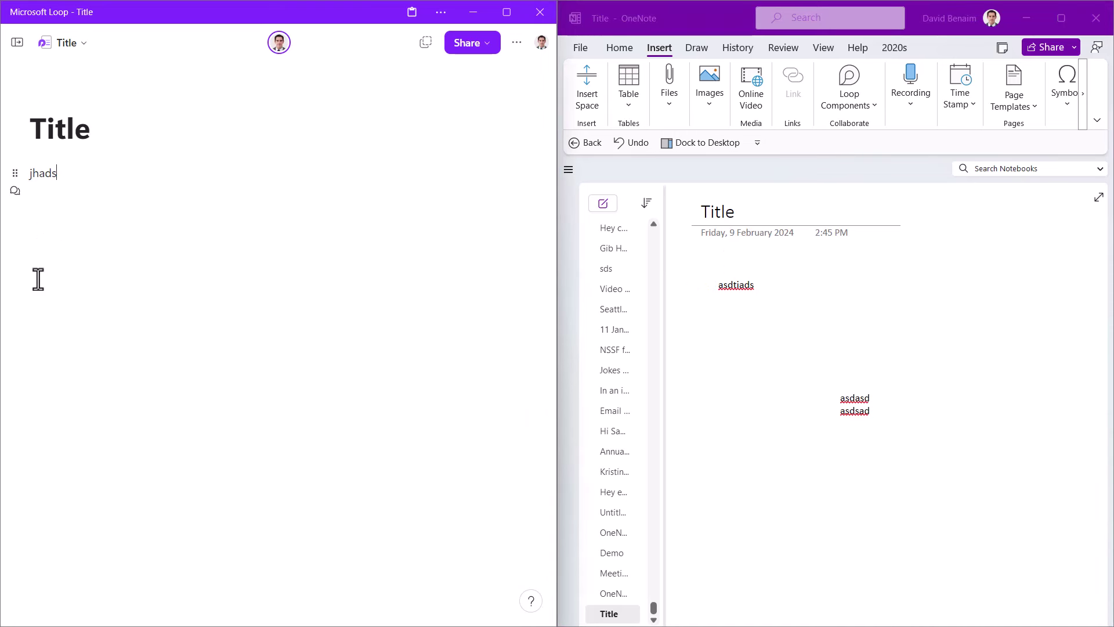
{"action": "key", "text": "Return"}
{"action": "type", "text": "sadsad"}
{"action": "key", "text": "Return"}
{"action": "key", "text": "Return"}
{"action": "key", "text": "Return"}
{"action": "type", "text": "sadsad"}
{"action": "left_click", "coordinate": [341, 262]}
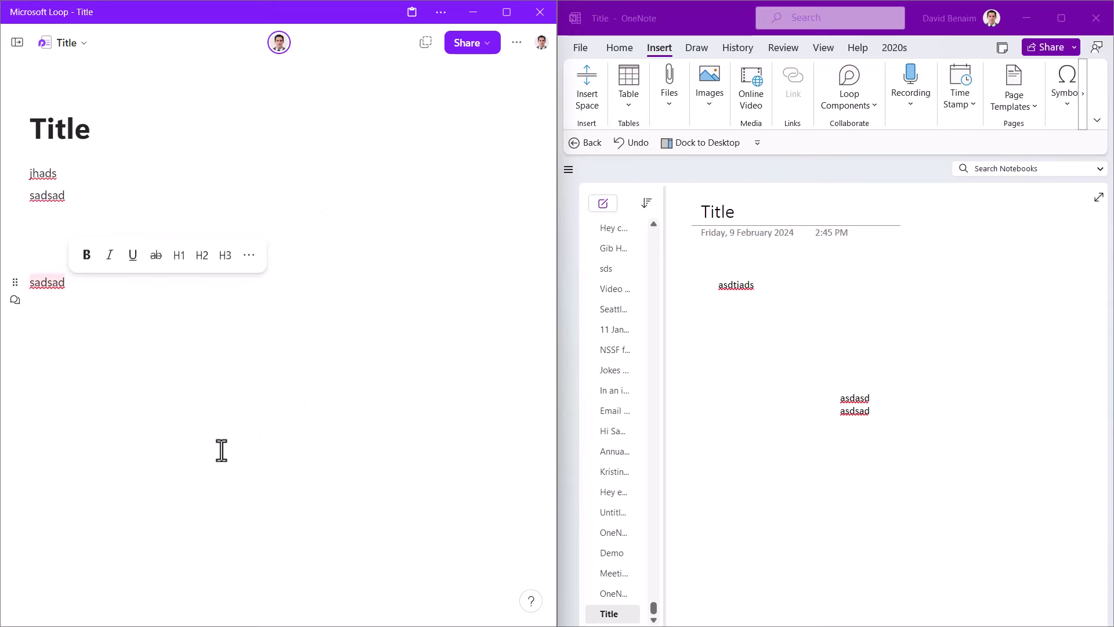
{"action": "left_click", "coordinate": [112, 214]}
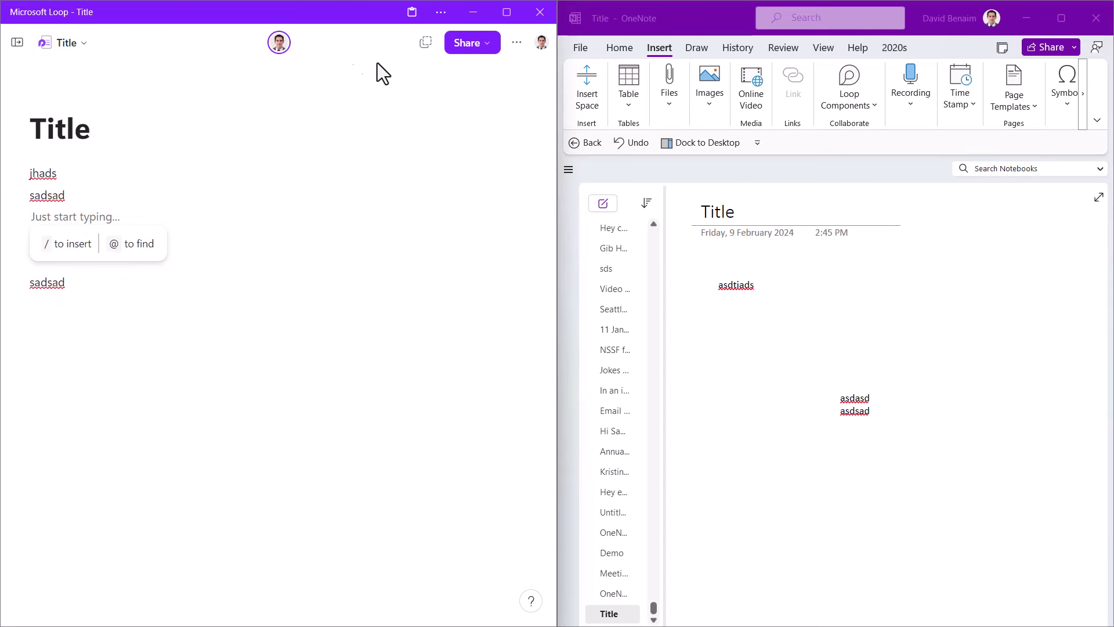
{"action": "left_click", "coordinate": [75, 129]}
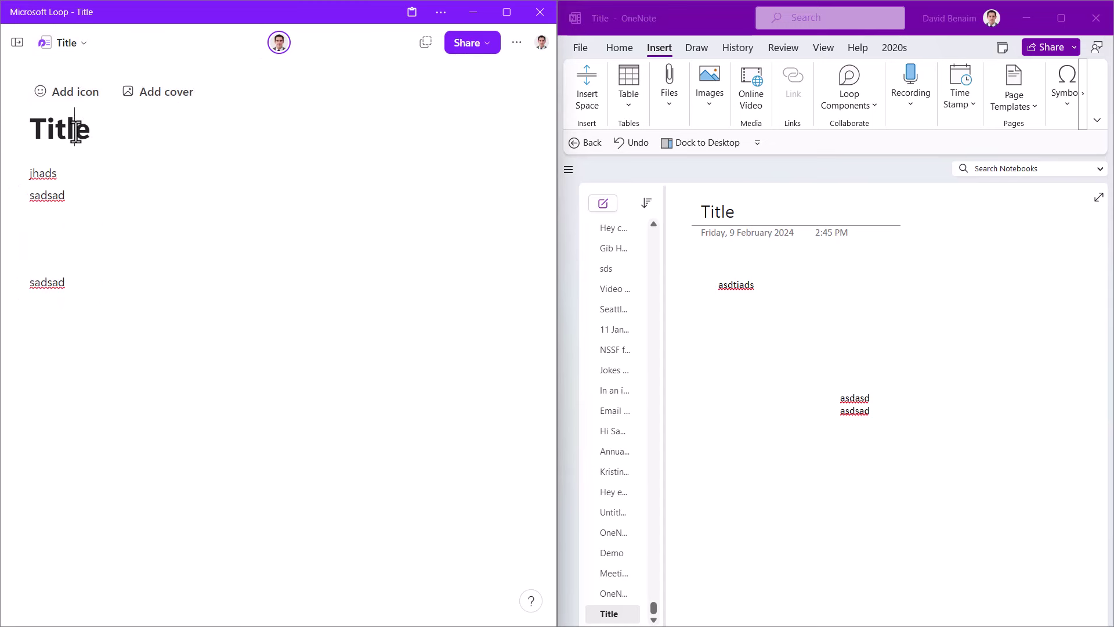
{"action": "left_click", "coordinate": [43, 239]}
{"action": "type", "text": "/"}
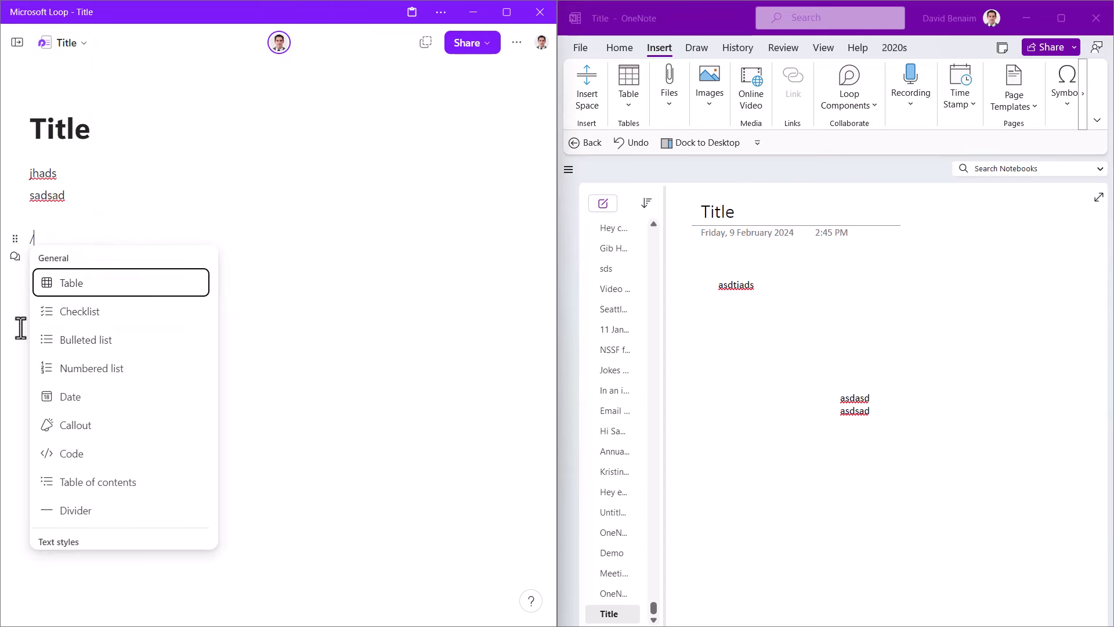
{"action": "key", "text": "BackSpace"}
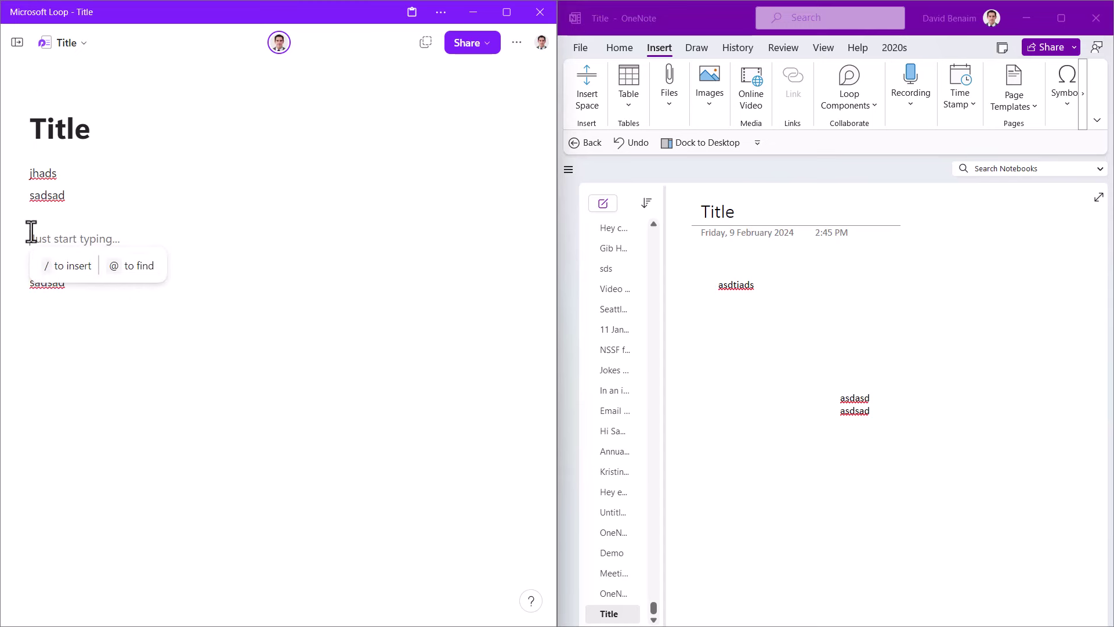
{"action": "type", "text": "/"}
{"action": "scroll", "coordinate": [142, 393], "scroll_direction": "down", "scroll_amount": 5}
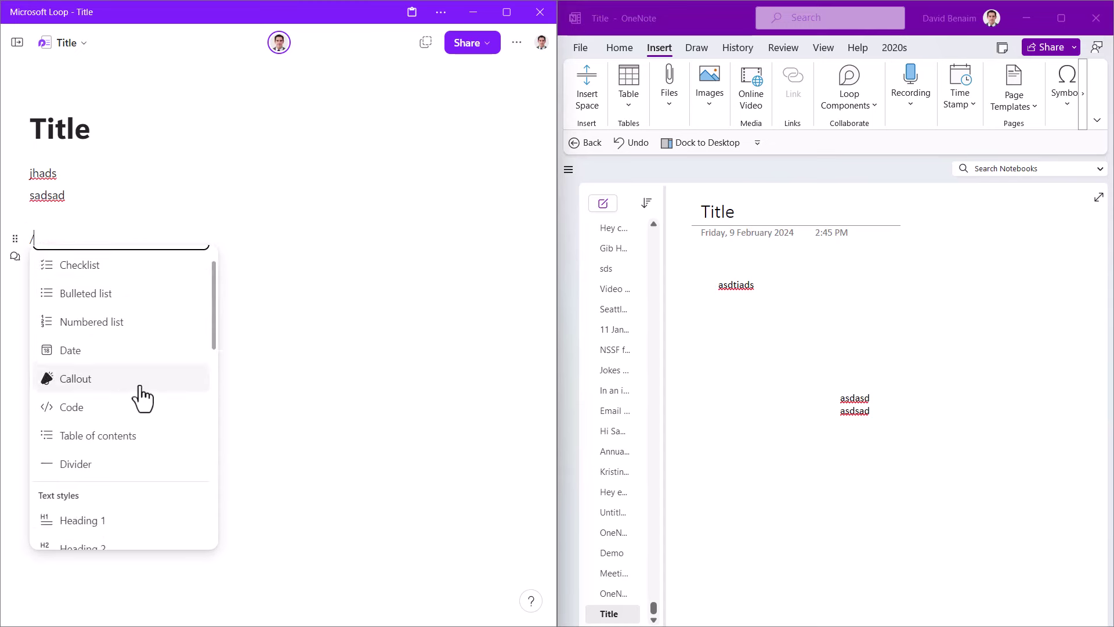
{"action": "scroll", "coordinate": [141, 392], "scroll_direction": "down", "scroll_amount": 5}
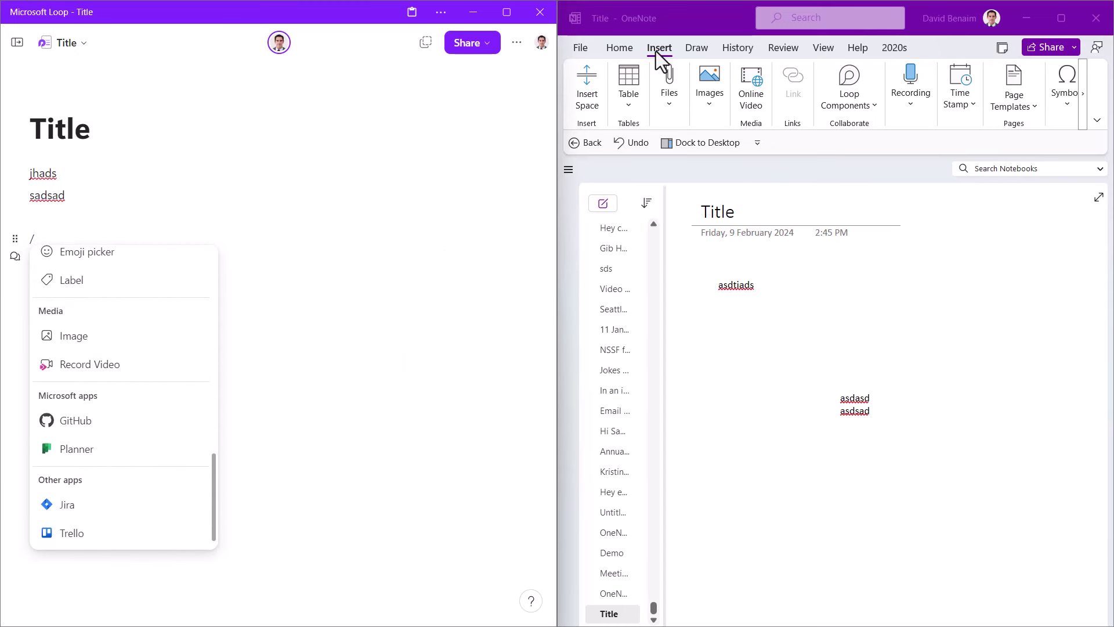
{"action": "left_click", "coordinate": [755, 386]}
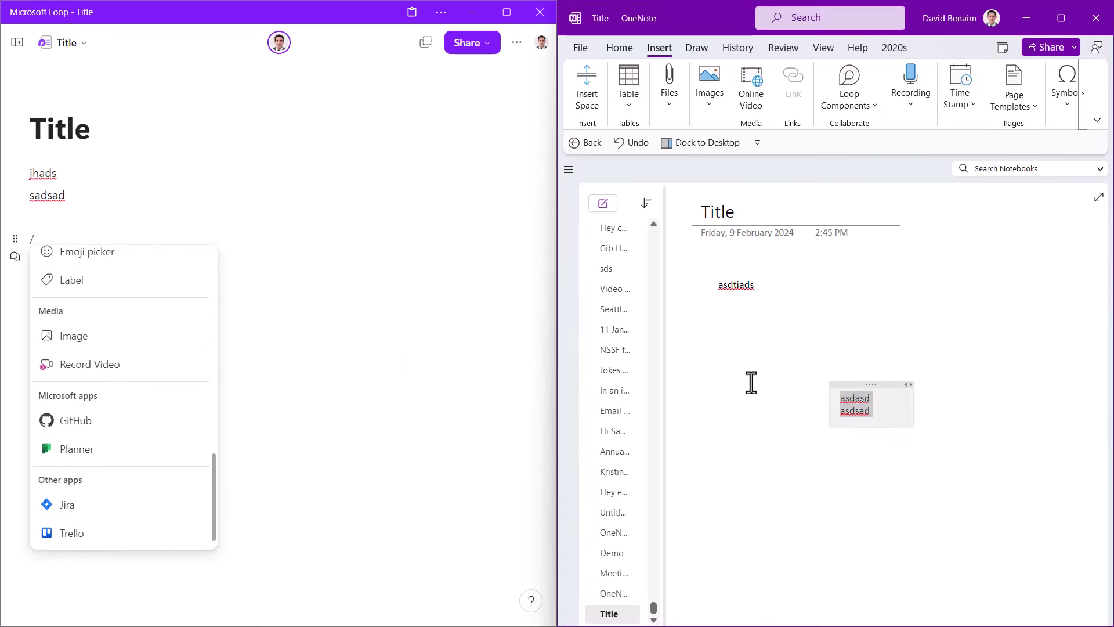
{"action": "left_click", "coordinate": [619, 55]}
{"action": "left_click", "coordinate": [76, 235]}
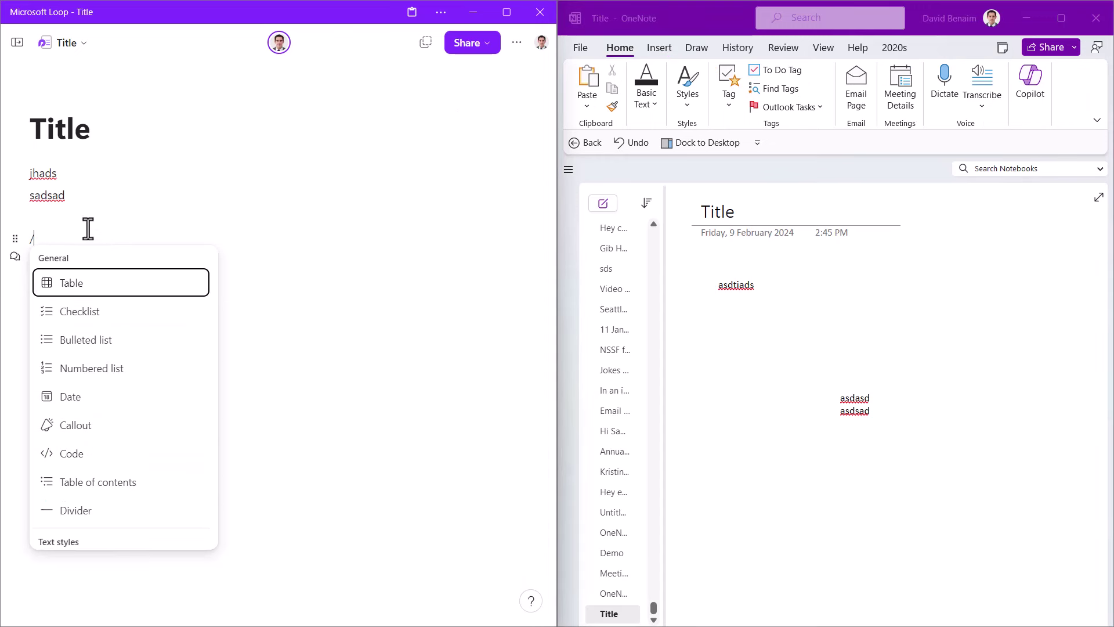
{"action": "key", "text": "BackSpace"}
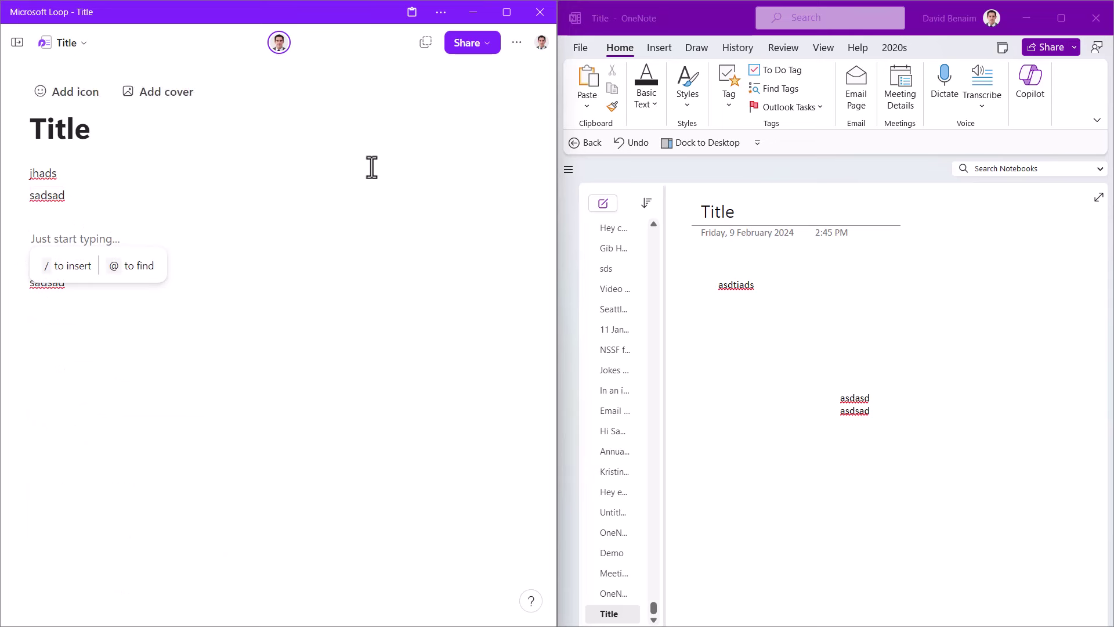
{"action": "left_click", "coordinate": [752, 348]}
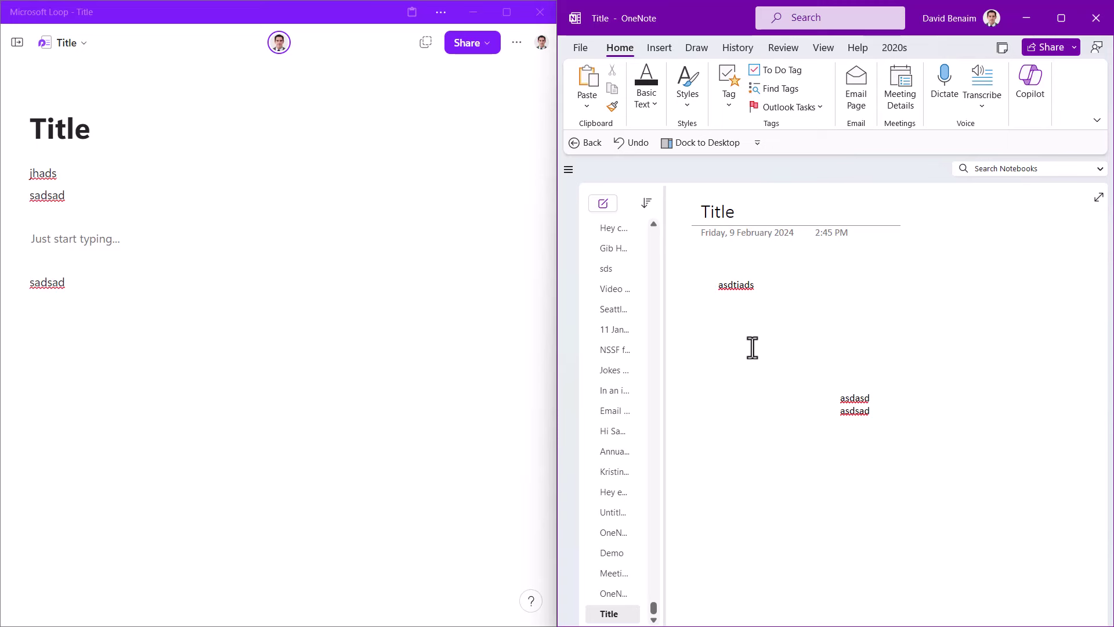
Open the OneNote vs Loop page and insert a new column to the right of Winner
{"action": "left_click", "coordinate": [606, 594]}
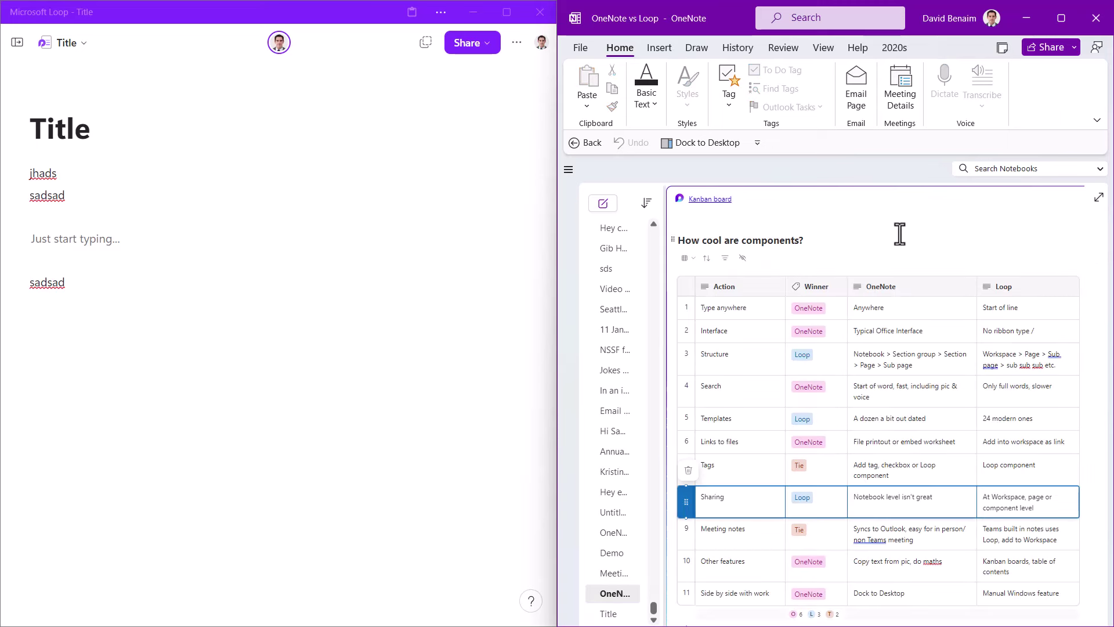
{"action": "left_click", "coordinate": [838, 287]}
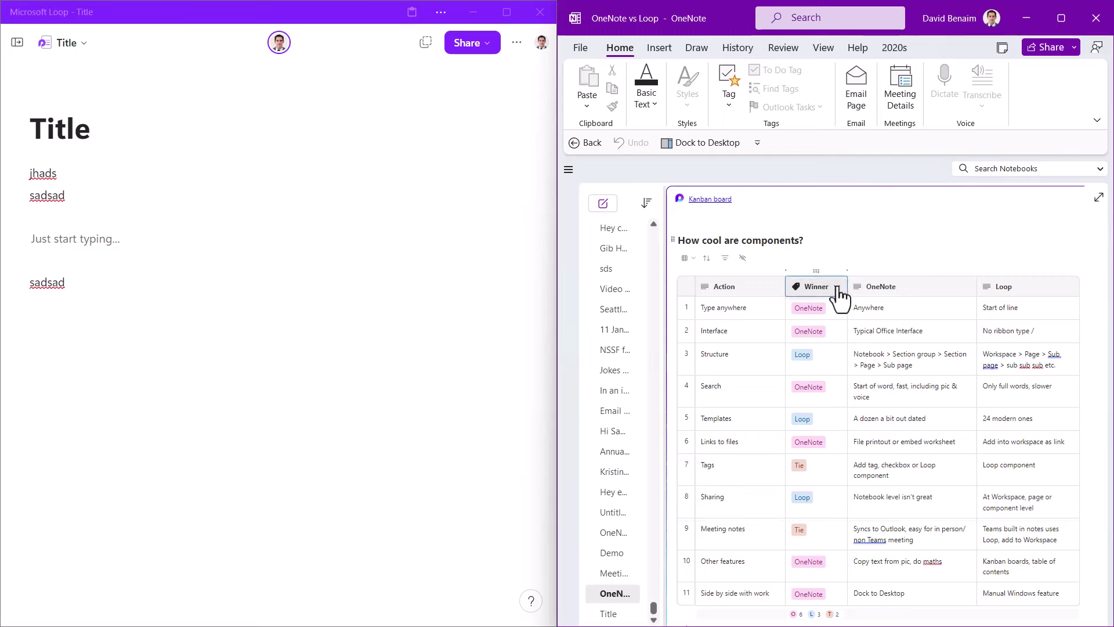
{"action": "left_click", "coordinate": [838, 288]}
{"action": "mouse_move", "coordinate": [818, 342]}
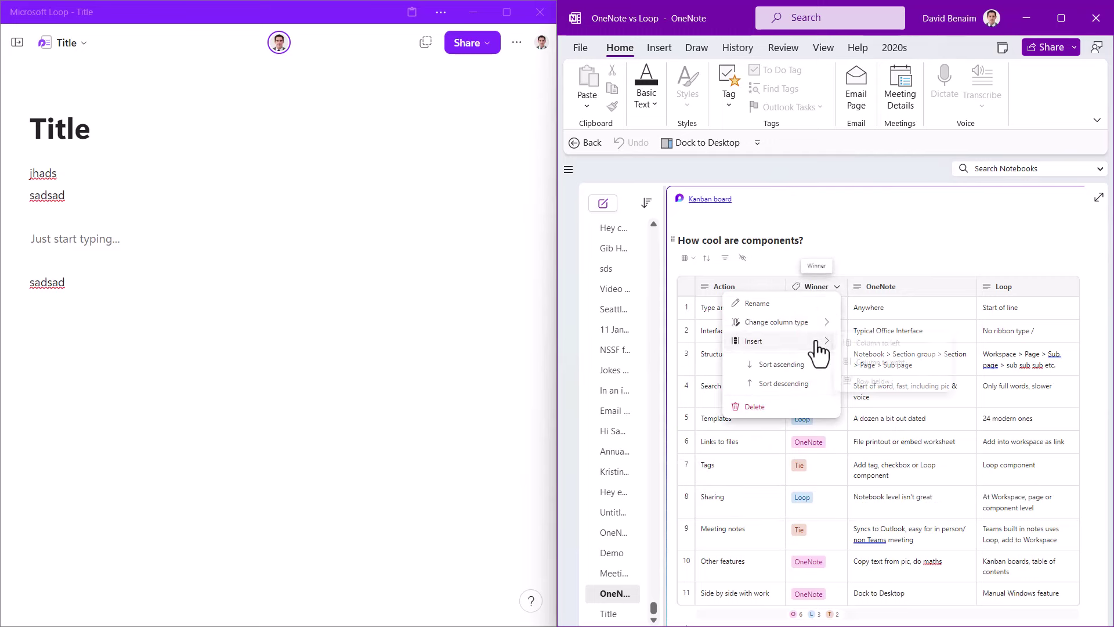
{"action": "left_click", "coordinate": [909, 362]}
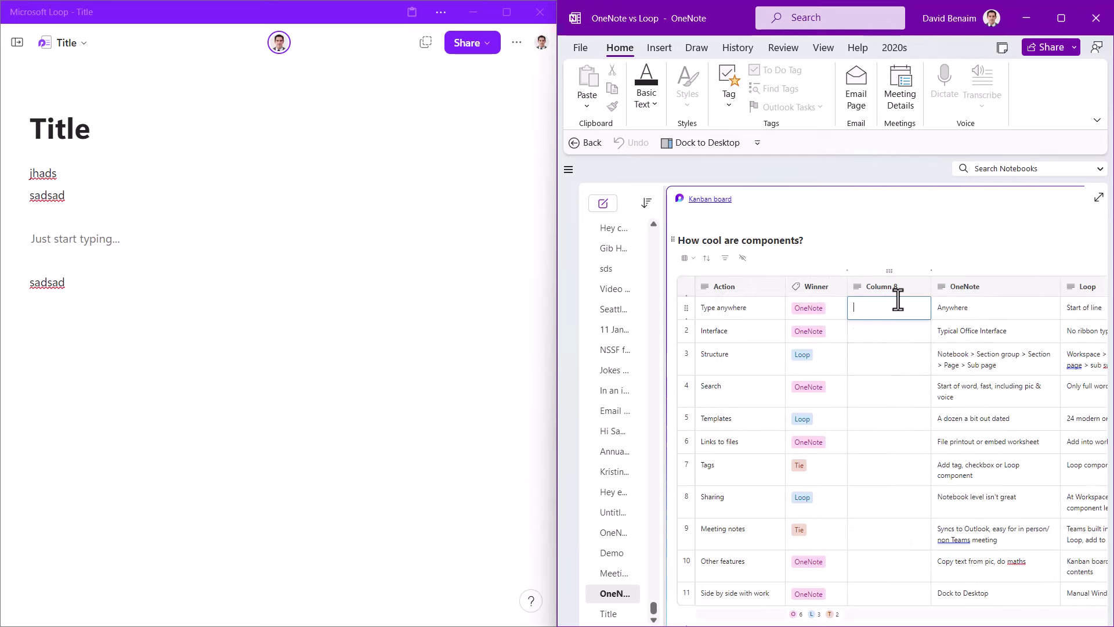
Name the new column Done? and enter Y in its first three rows
{"action": "left_click", "coordinate": [891, 286]}
{"action": "left_click", "coordinate": [914, 315]}
{"action": "type", "text": "Y"}
{"action": "key", "text": "Return"}
{"action": "key", "text": "Down"}
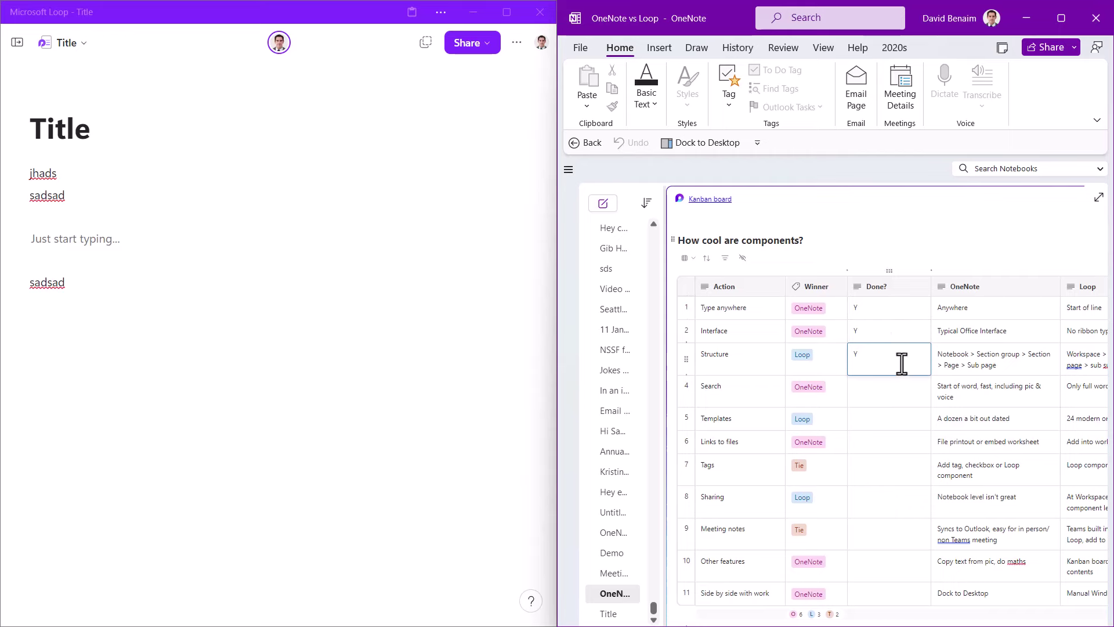
{"action": "key", "text": "Escape"}
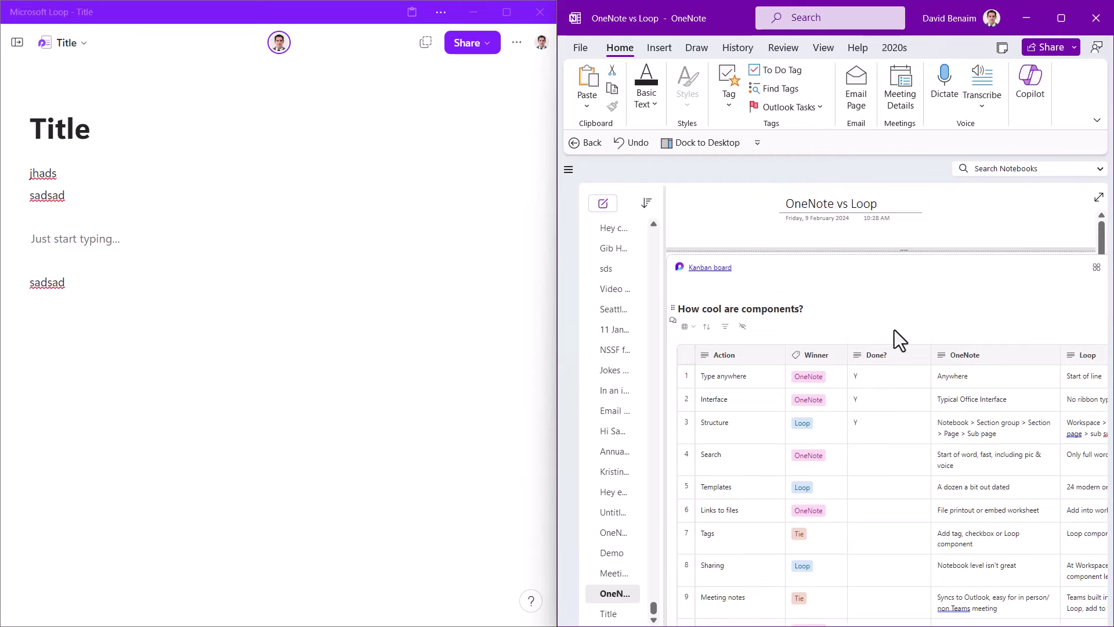
{"action": "left_click", "coordinate": [1003, 168]}
{"action": "type", "text": "oneno"}
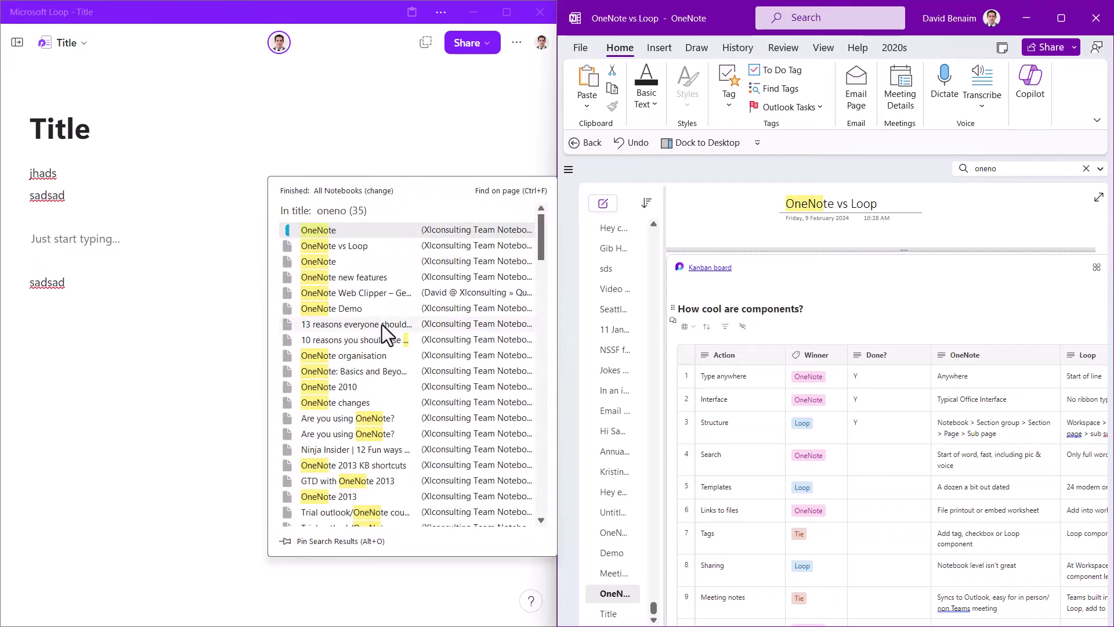
{"action": "scroll", "coordinate": [848, 409], "scroll_direction": "down", "scroll_amount": 5}
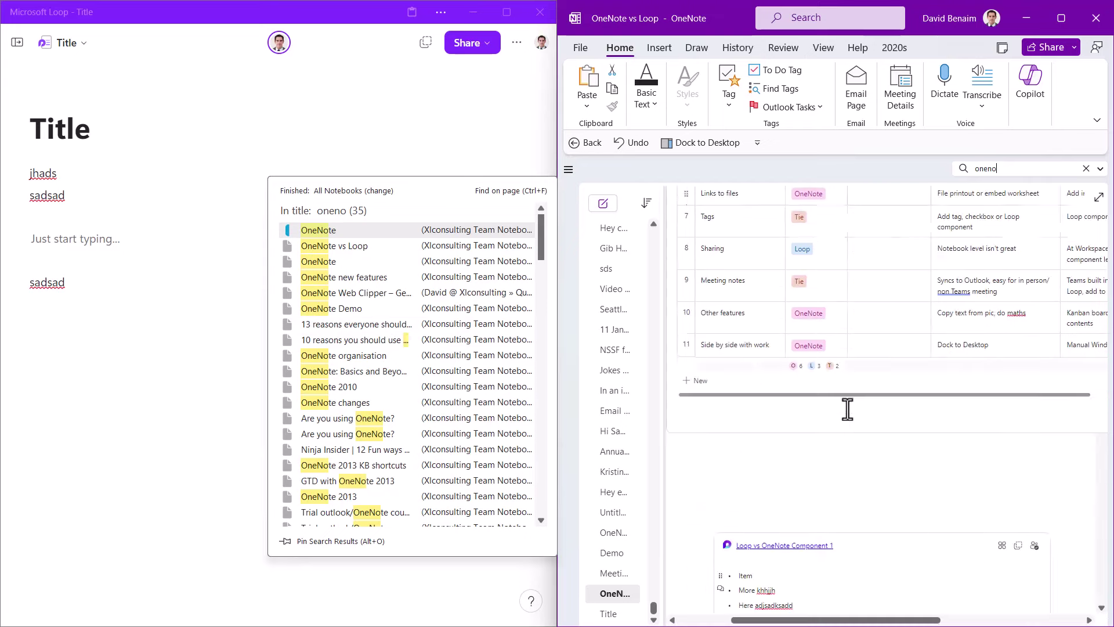
{"action": "key", "text": "Return"}
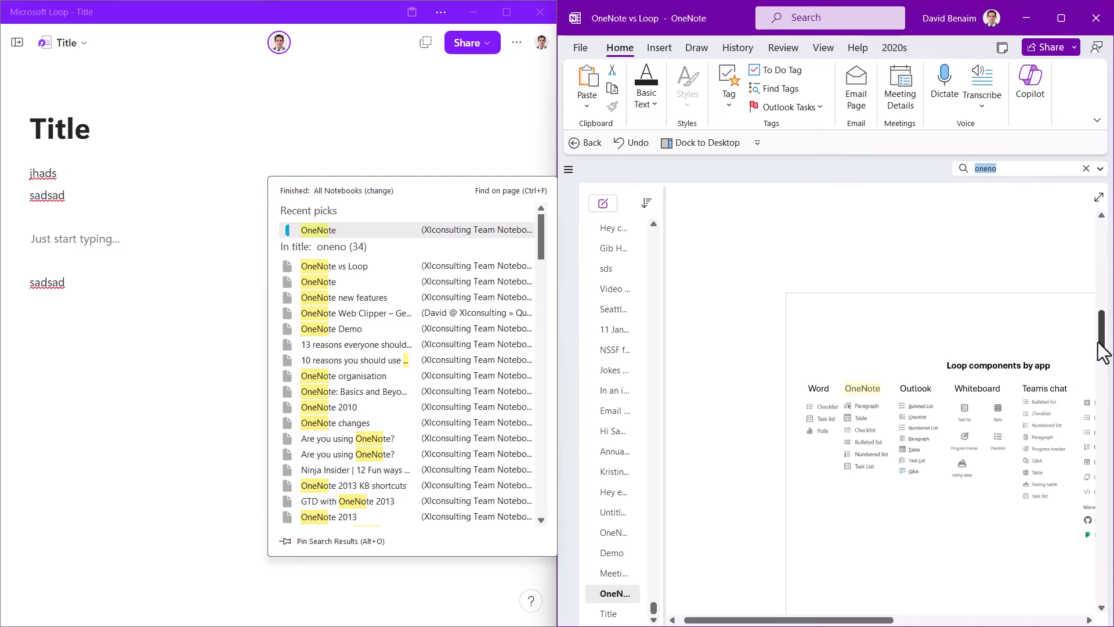
{"action": "left_click_drag", "start_coordinate": [1103, 351], "coordinate": [1102, 232]}
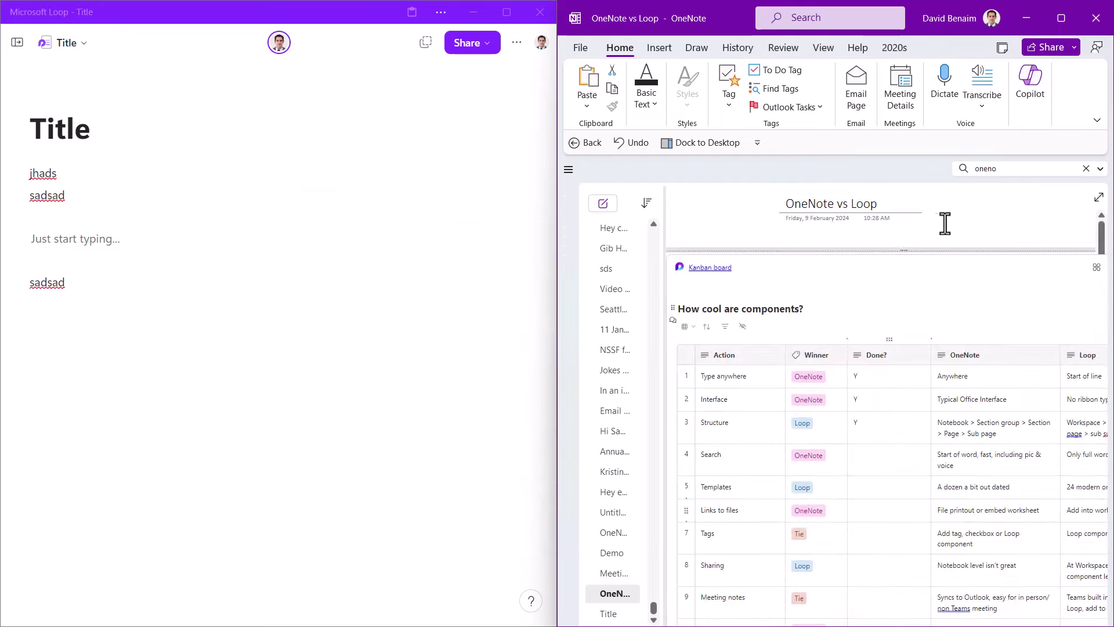
{"action": "left_click", "coordinate": [18, 43]}
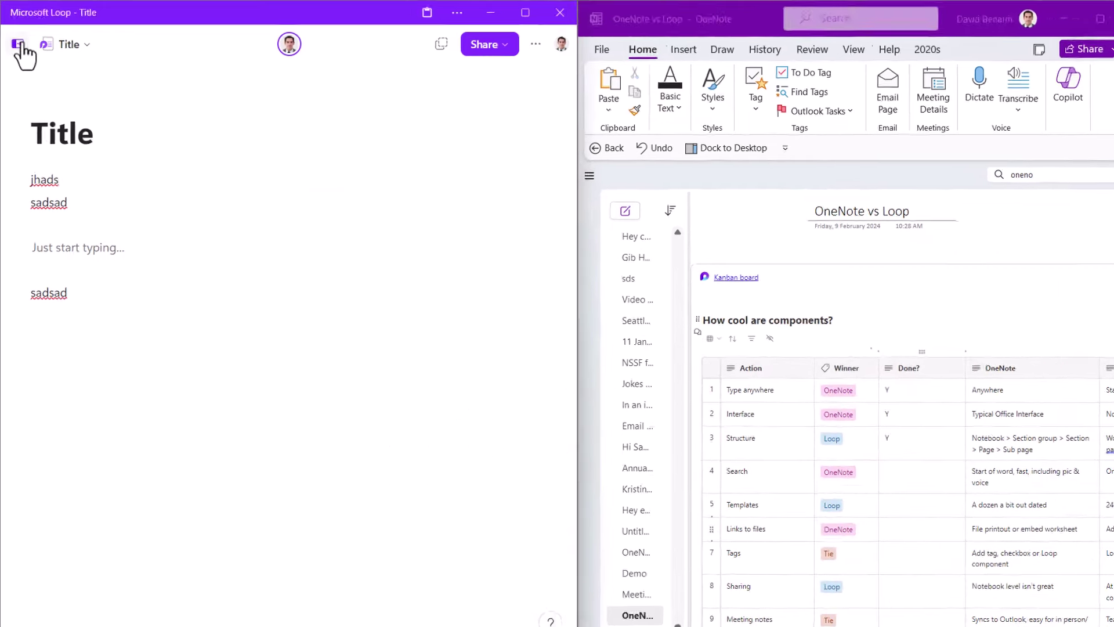
{"action": "left_click", "coordinate": [18, 43]}
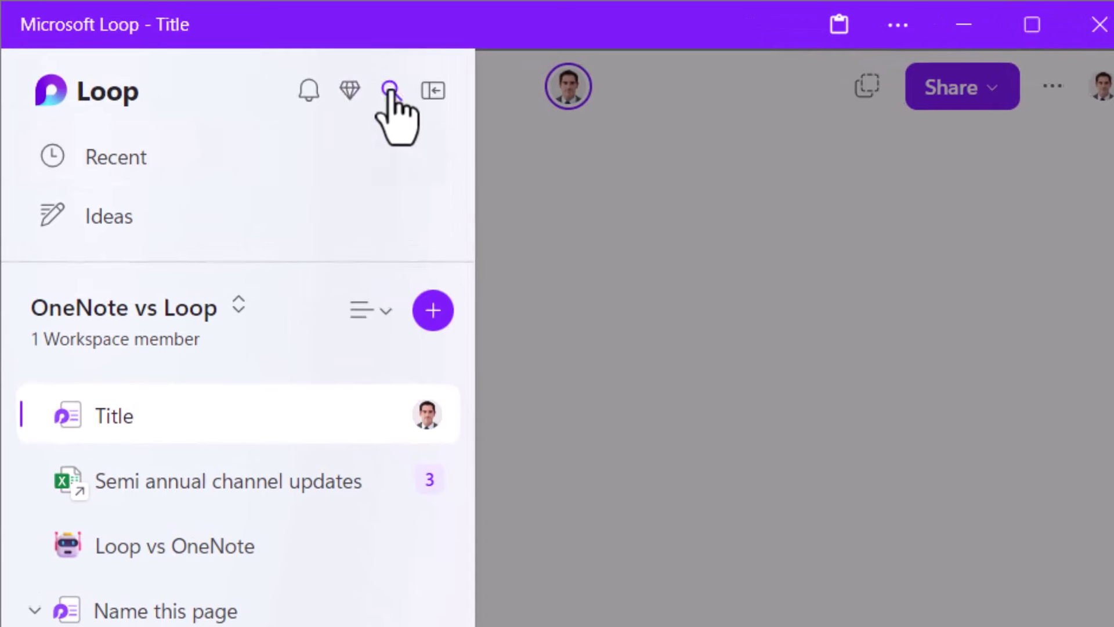
{"action": "left_click", "coordinate": [390, 91]}
{"action": "type", "text": "sunse"}
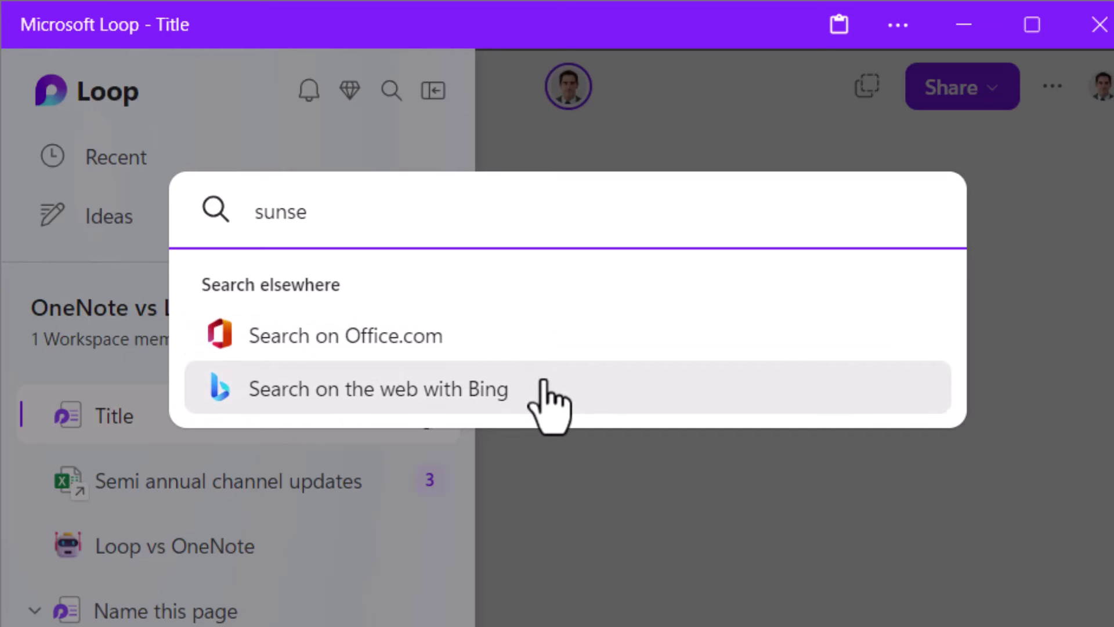
{"action": "key", "text": "Escape"}
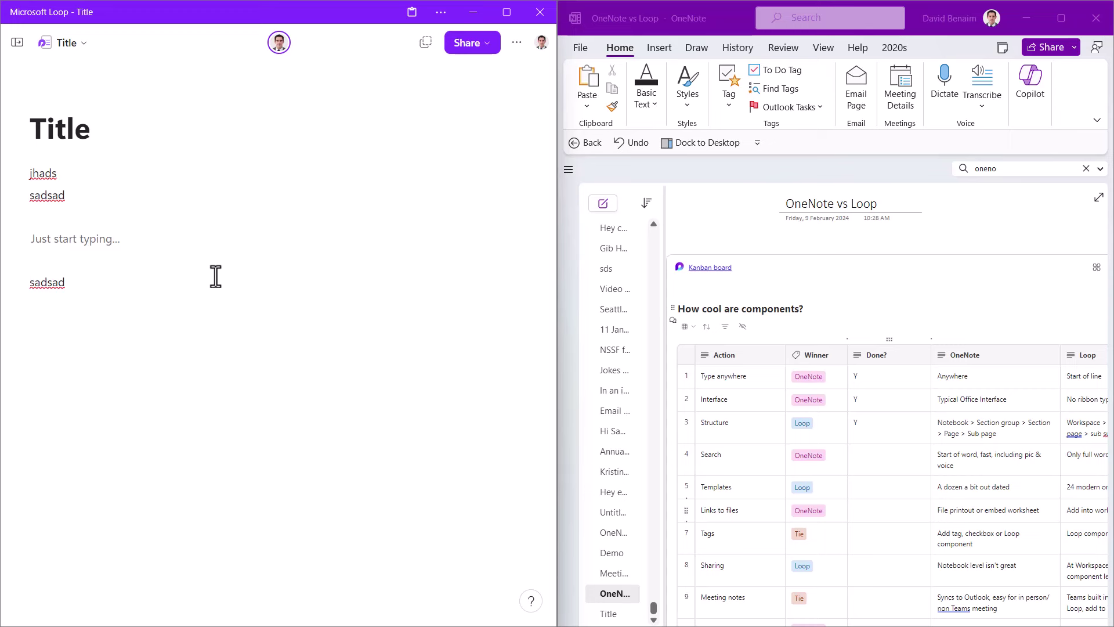
{"action": "left_click", "coordinate": [629, 206]}
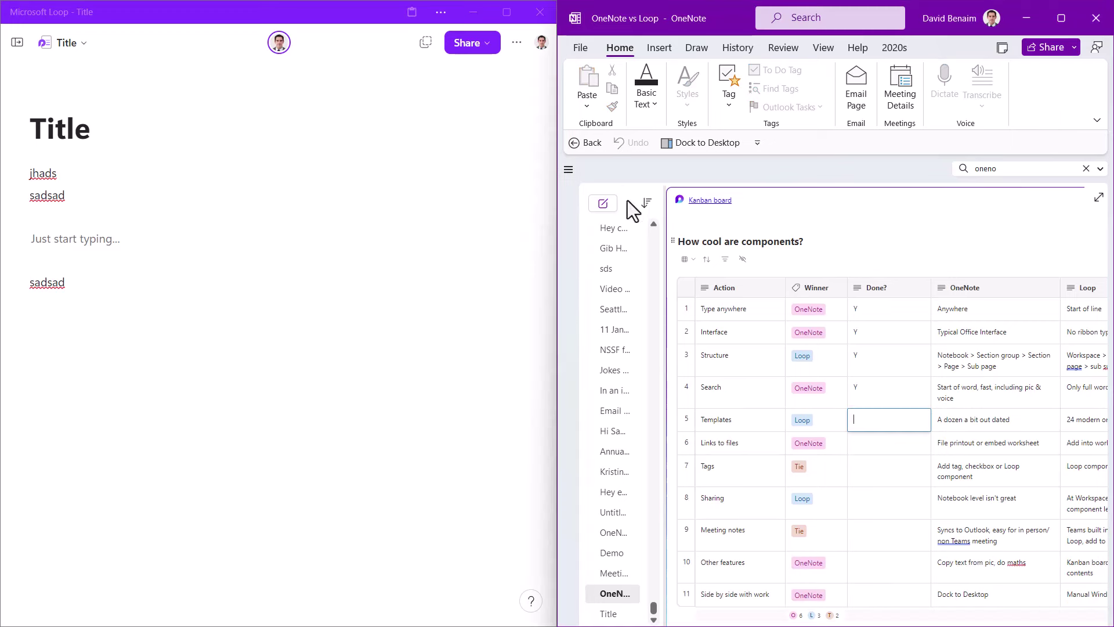
{"action": "left_click", "coordinate": [116, 208]}
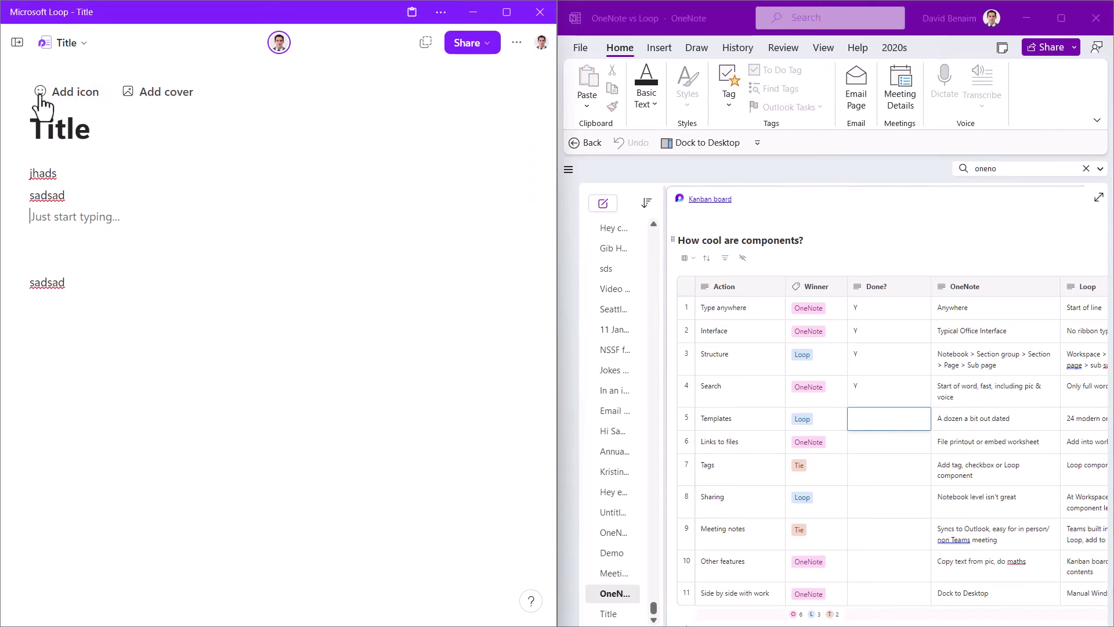
Create a new workspace page from the Action Heroes template in the Template Gallery
{"action": "left_click", "coordinate": [19, 45]}
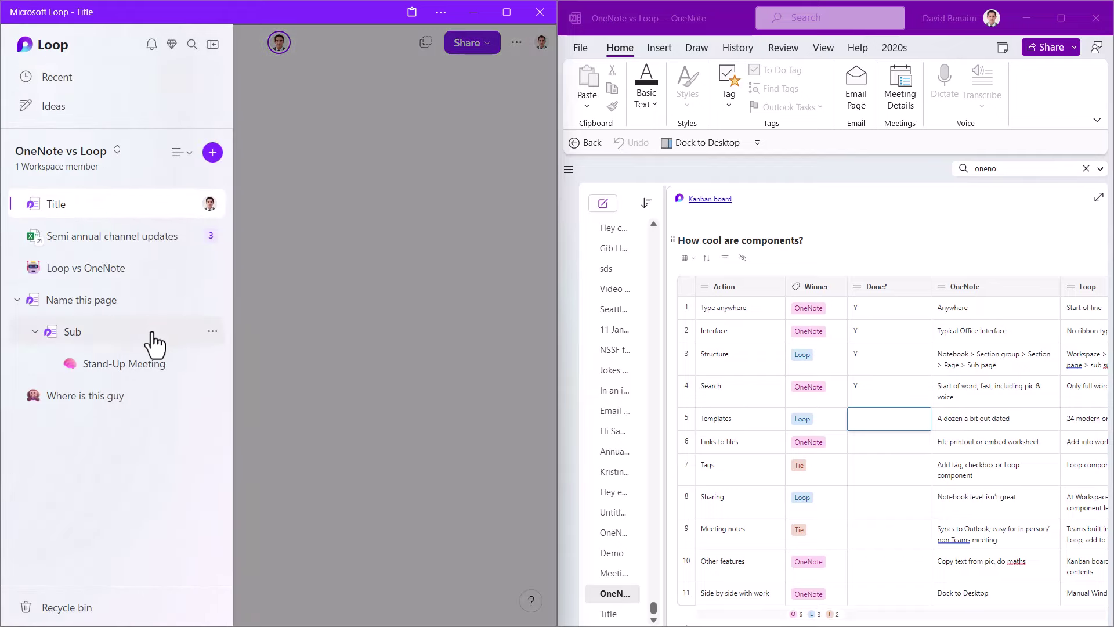
{"action": "left_click", "coordinate": [212, 154]}
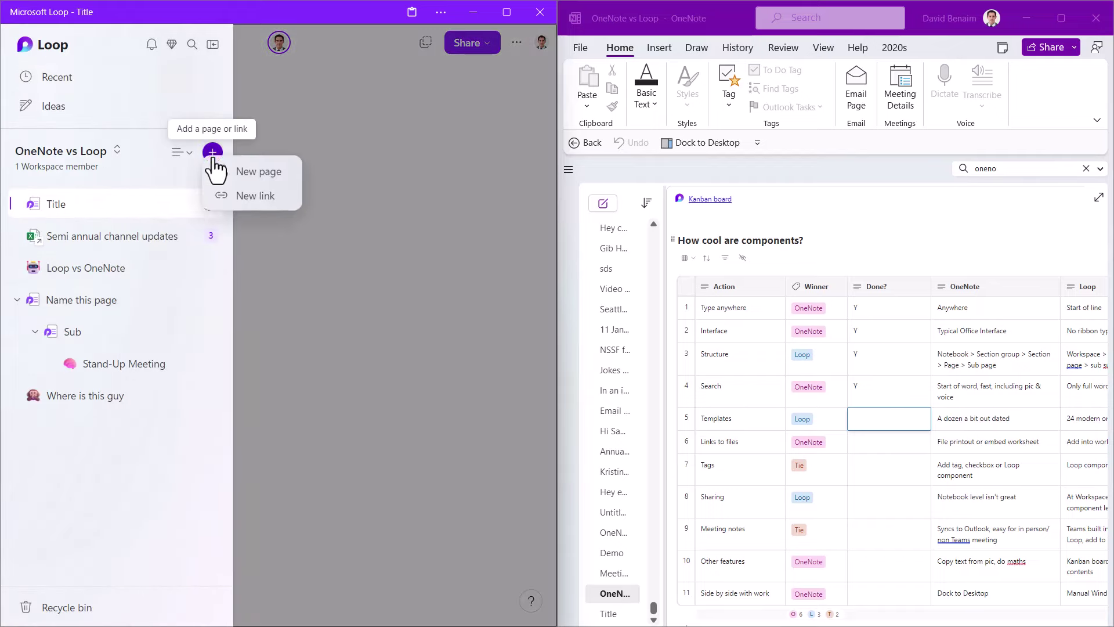
{"action": "left_click", "coordinate": [266, 181]}
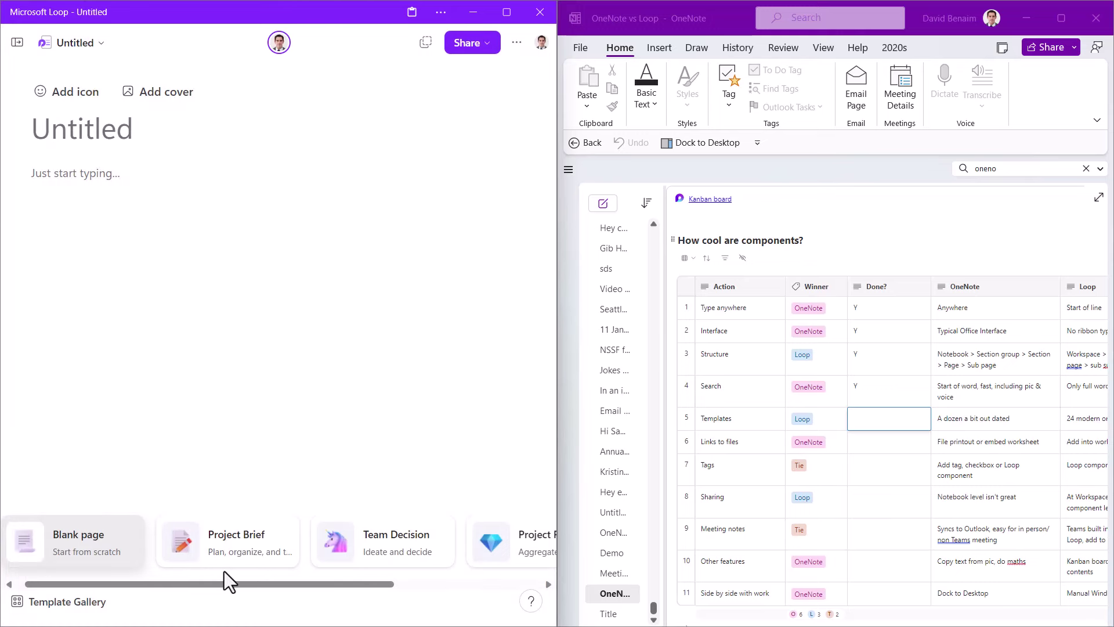
{"action": "left_click", "coordinate": [89, 608]}
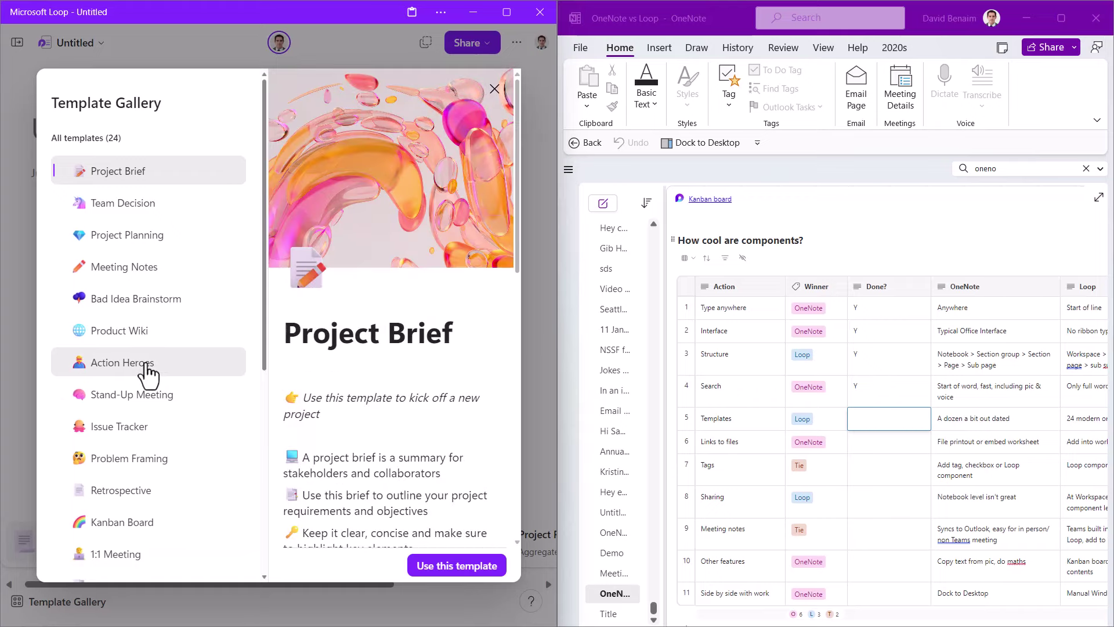
{"action": "left_click", "coordinate": [146, 363]}
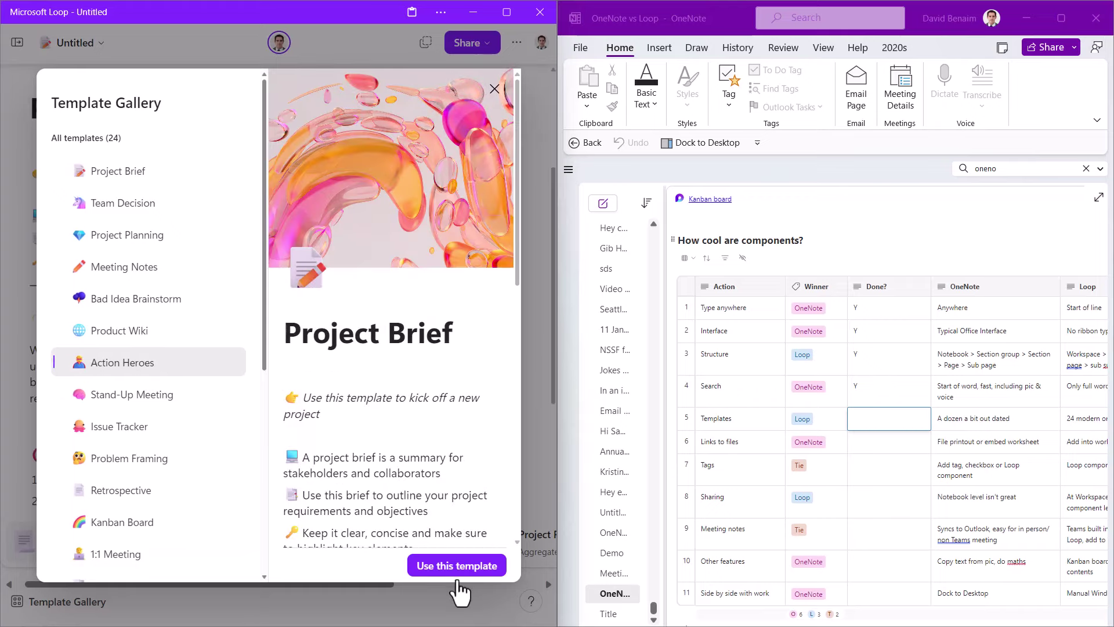
{"action": "left_click", "coordinate": [456, 565]}
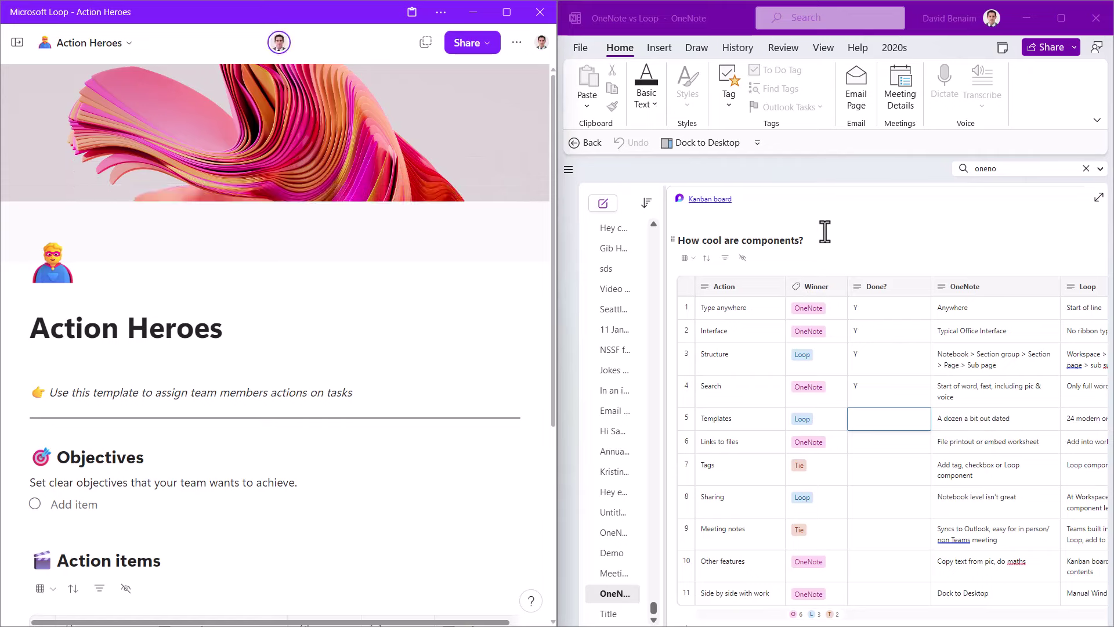
Add a OneNote page from the Business category's Personal Meeting Notes template
{"action": "left_click", "coordinate": [659, 46]}
{"action": "left_click", "coordinate": [660, 47]}
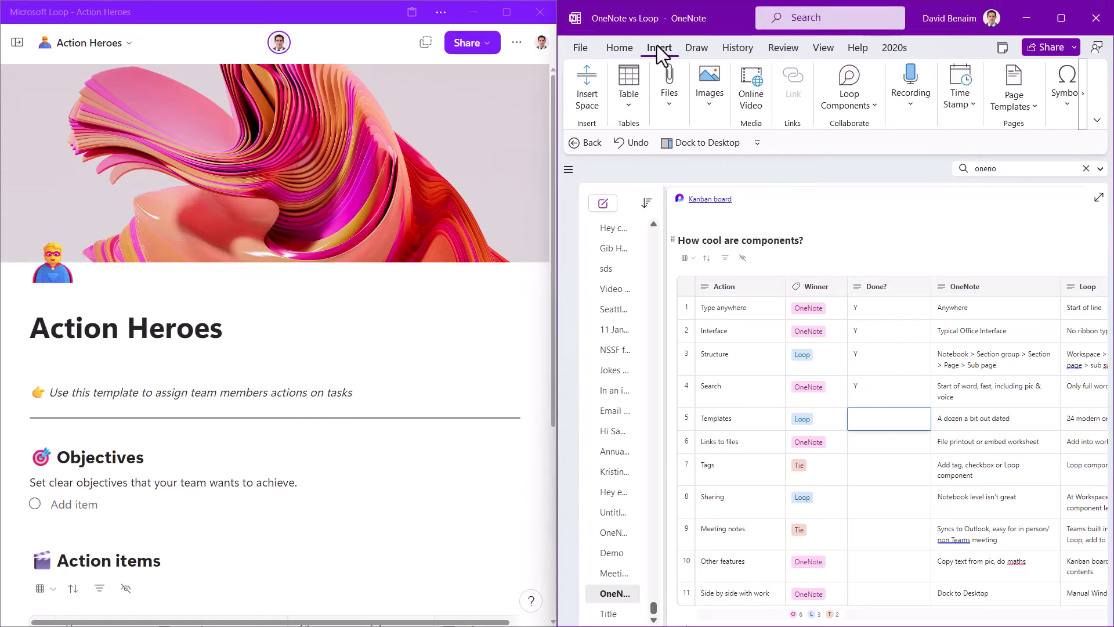
{"action": "left_click", "coordinate": [1032, 113]}
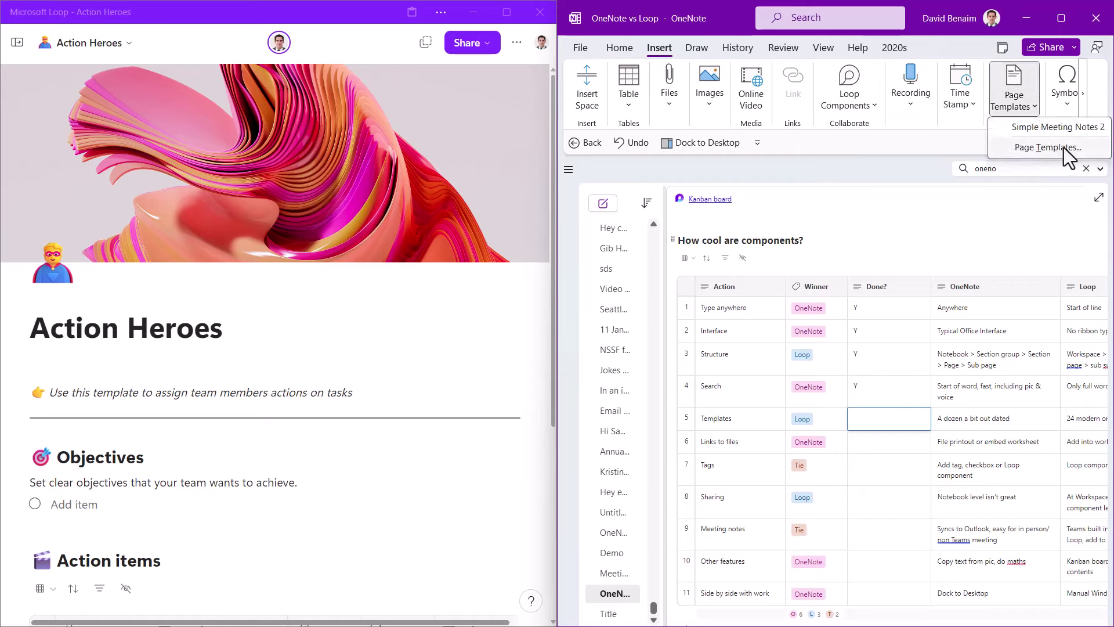
{"action": "left_click", "coordinate": [1064, 148]}
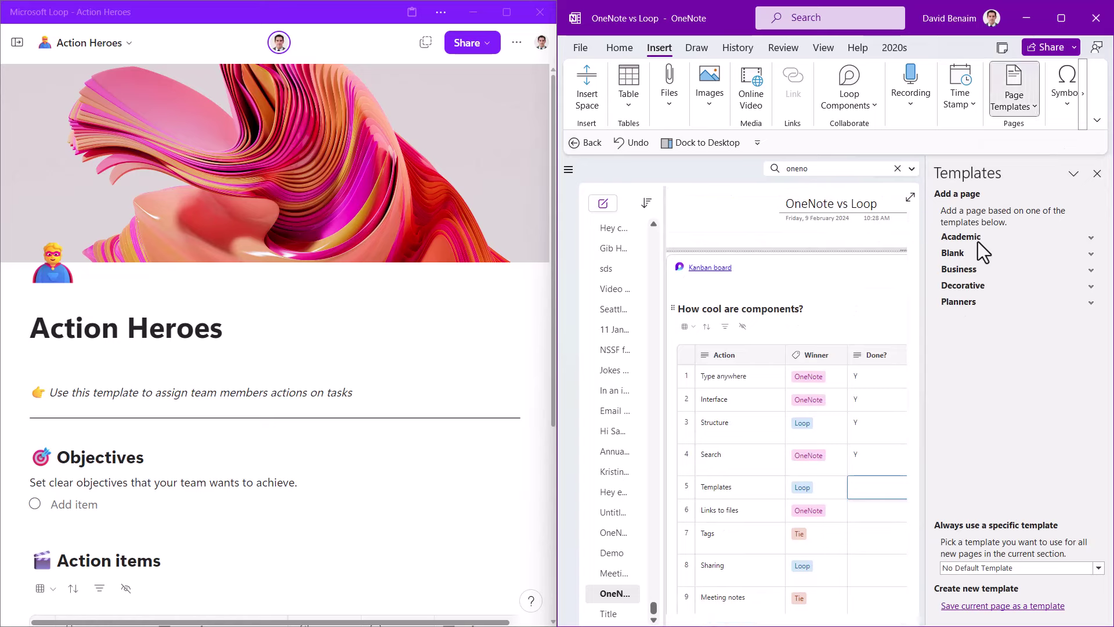
{"action": "left_click", "coordinate": [977, 239]}
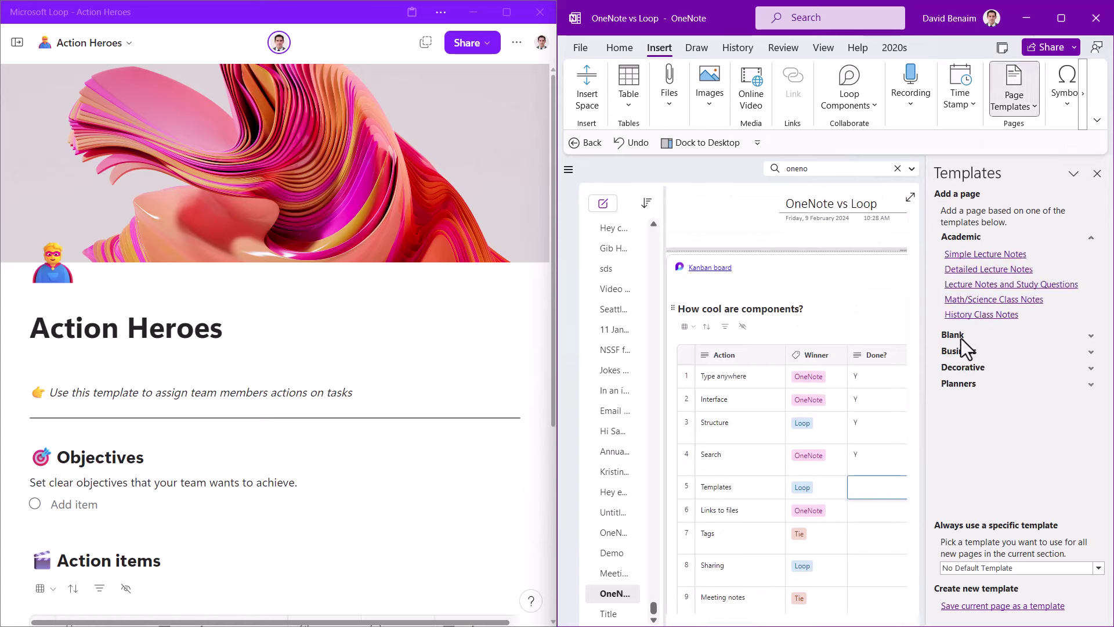
{"action": "left_click", "coordinate": [952, 336]}
{"action": "scroll", "coordinate": [981, 418], "scroll_direction": "down", "scroll_amount": 5}
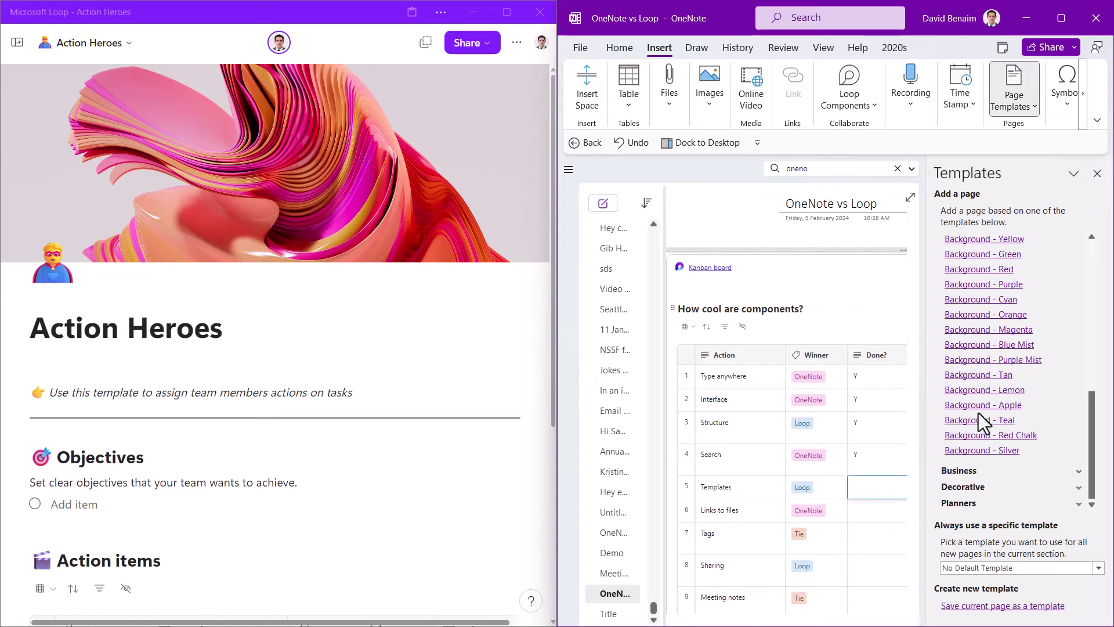
{"action": "left_click", "coordinate": [975, 473]}
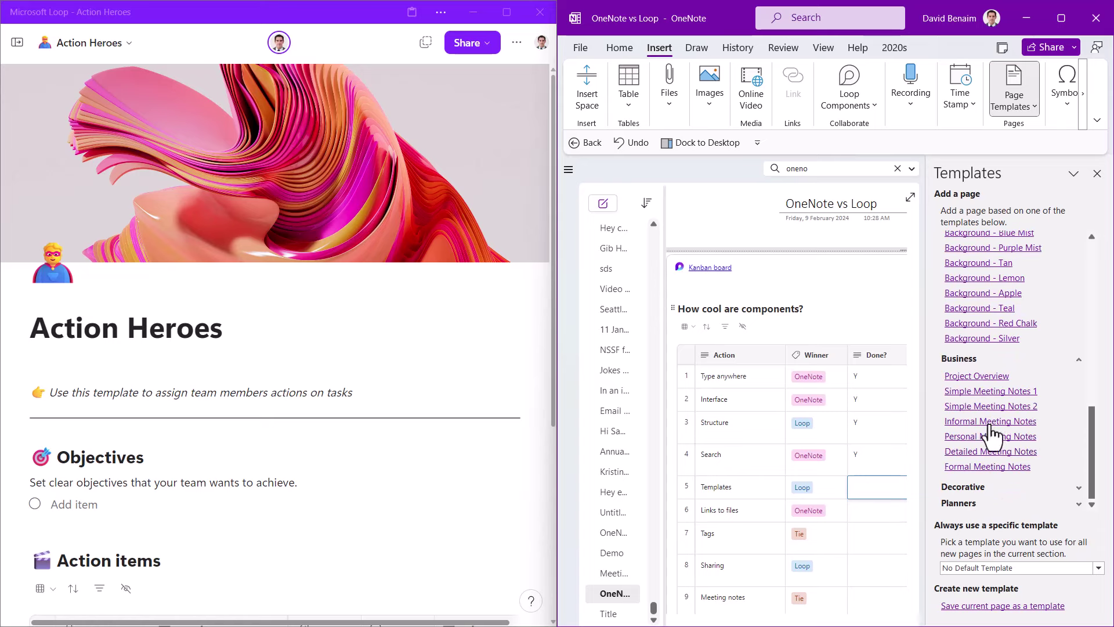
{"action": "left_click", "coordinate": [978, 438]}
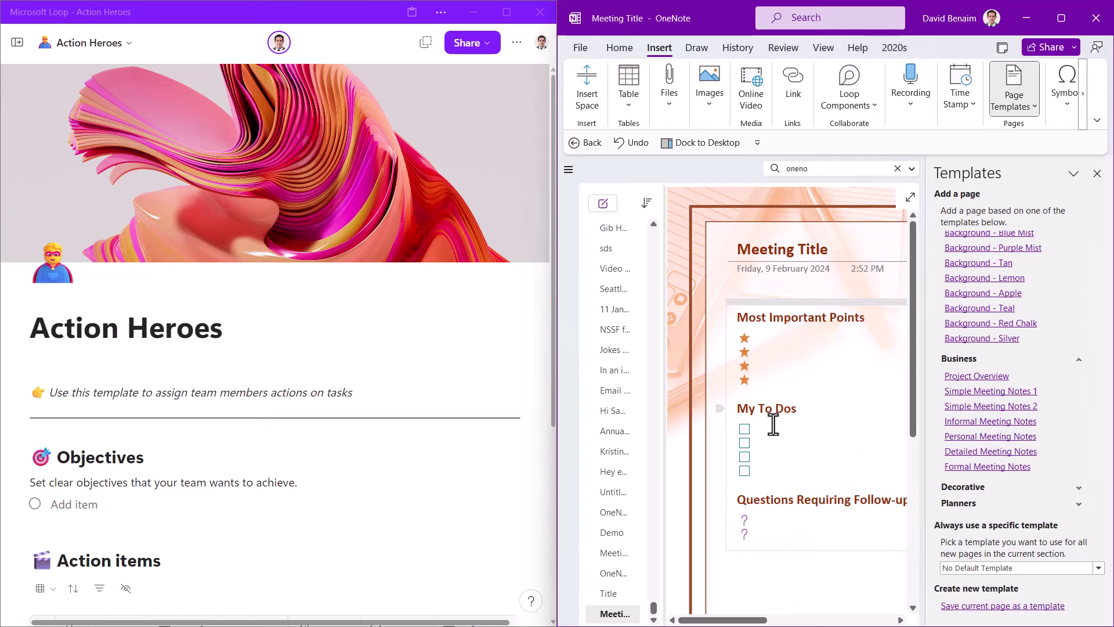
{"action": "scroll", "coordinate": [172, 453], "scroll_direction": "down", "scroll_amount": 5}
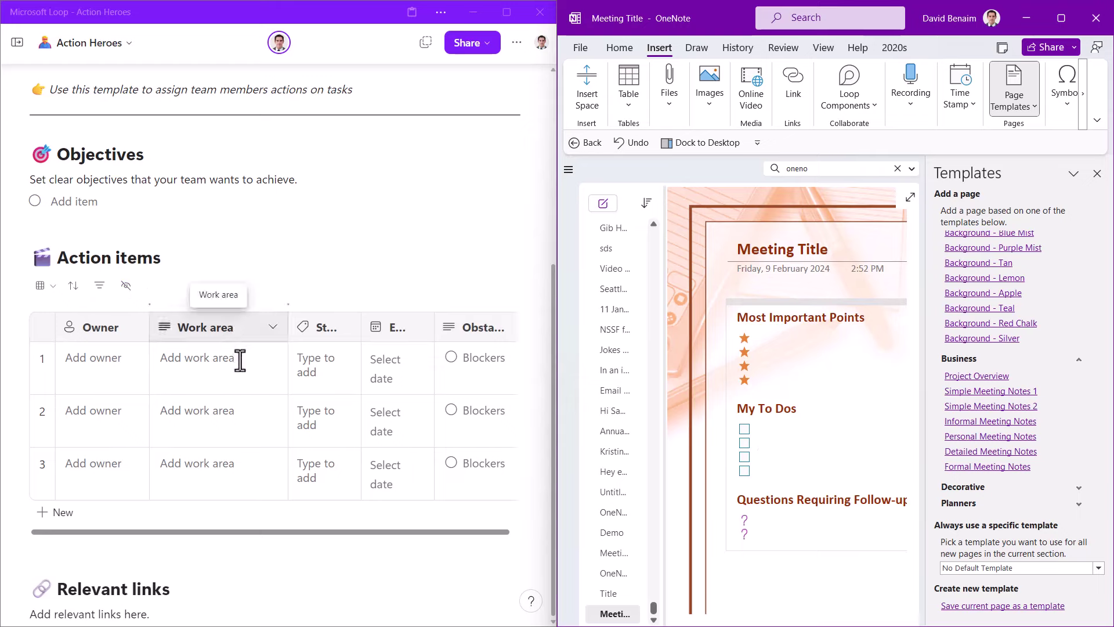
{"action": "scroll", "coordinate": [220, 308], "scroll_direction": "up", "scroll_amount": 5}
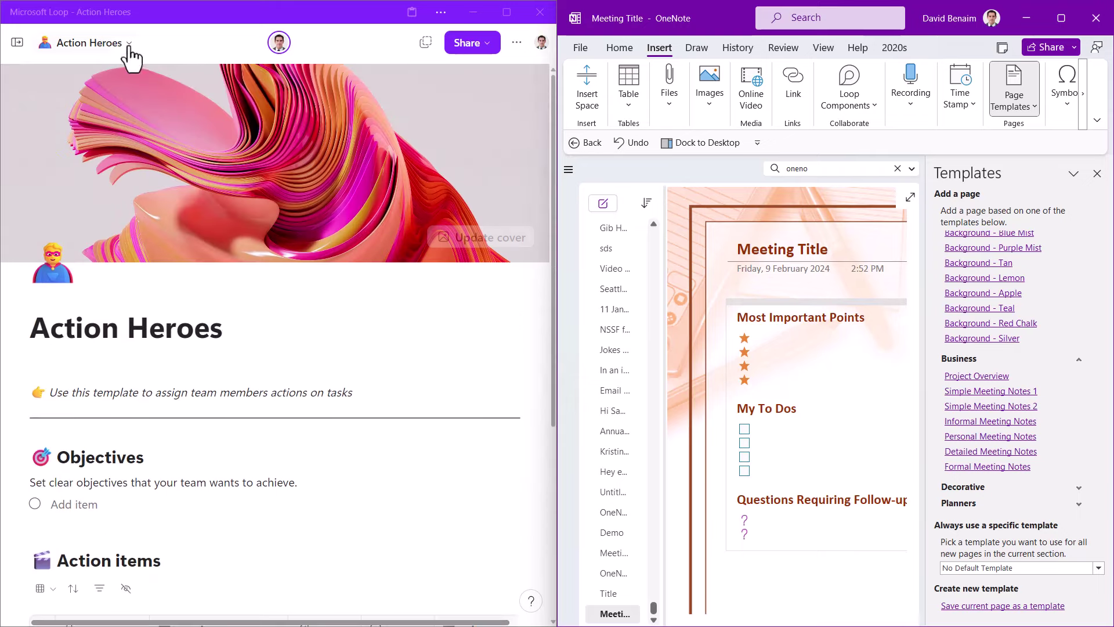
Close the templates pane and return OneNote to the OneNote vs Loop page's Done? column
{"action": "left_click", "coordinate": [1097, 173]}
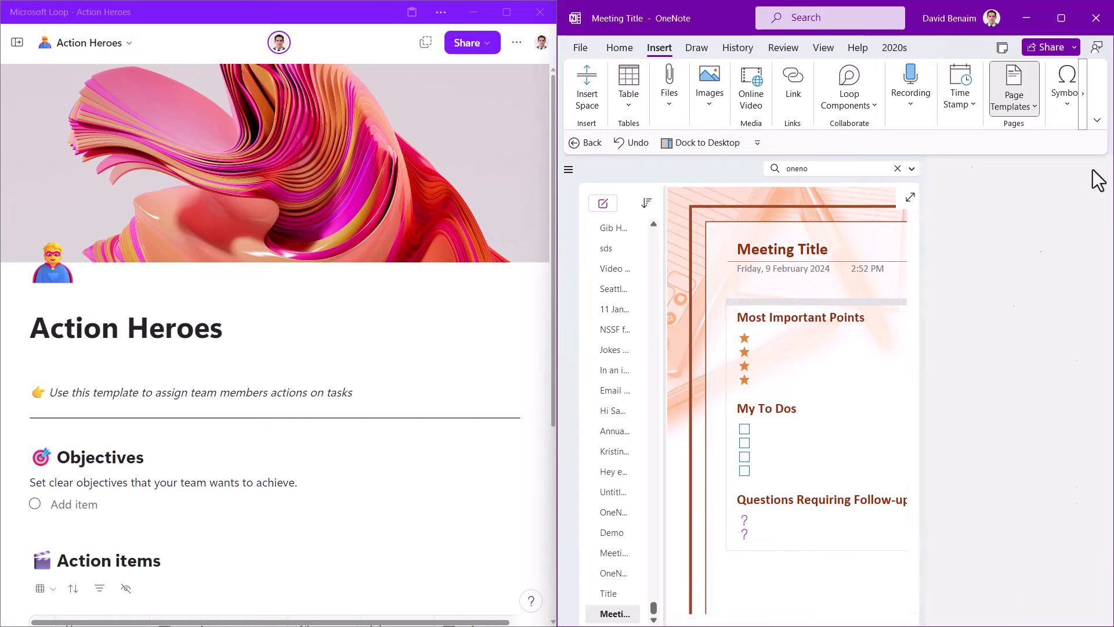
{"action": "key", "text": "alt+Left"}
{"action": "left_click", "coordinate": [972, 560]}
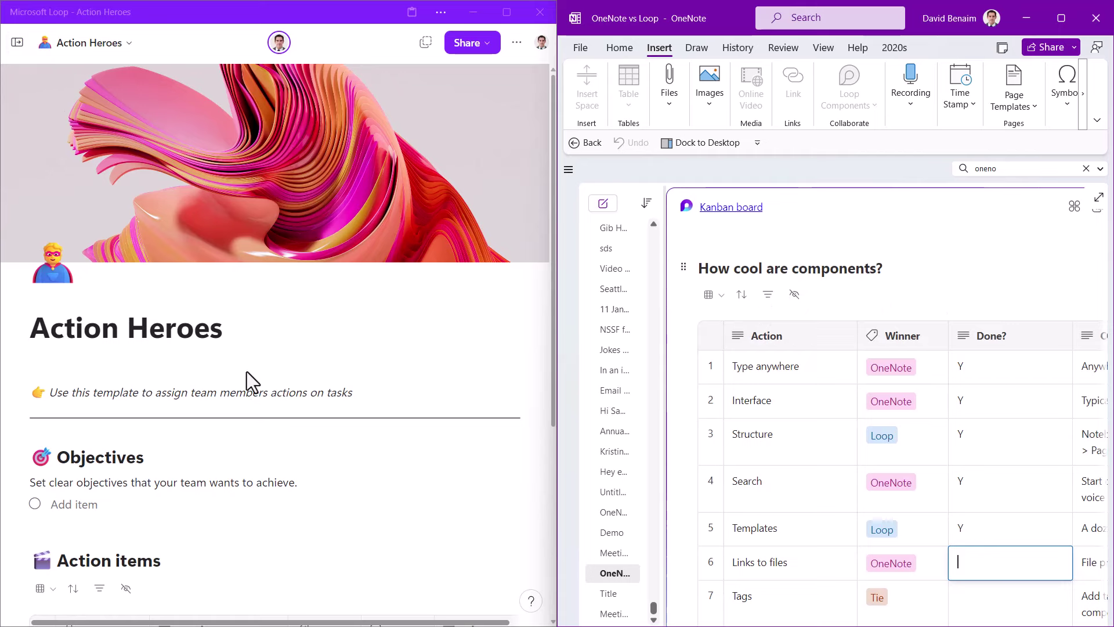
Embed a 'New in Excel Semi annual channel Feb 24 demo.xlsx' card below the Loop page's intro line
{"action": "left_click", "coordinate": [422, 383]}
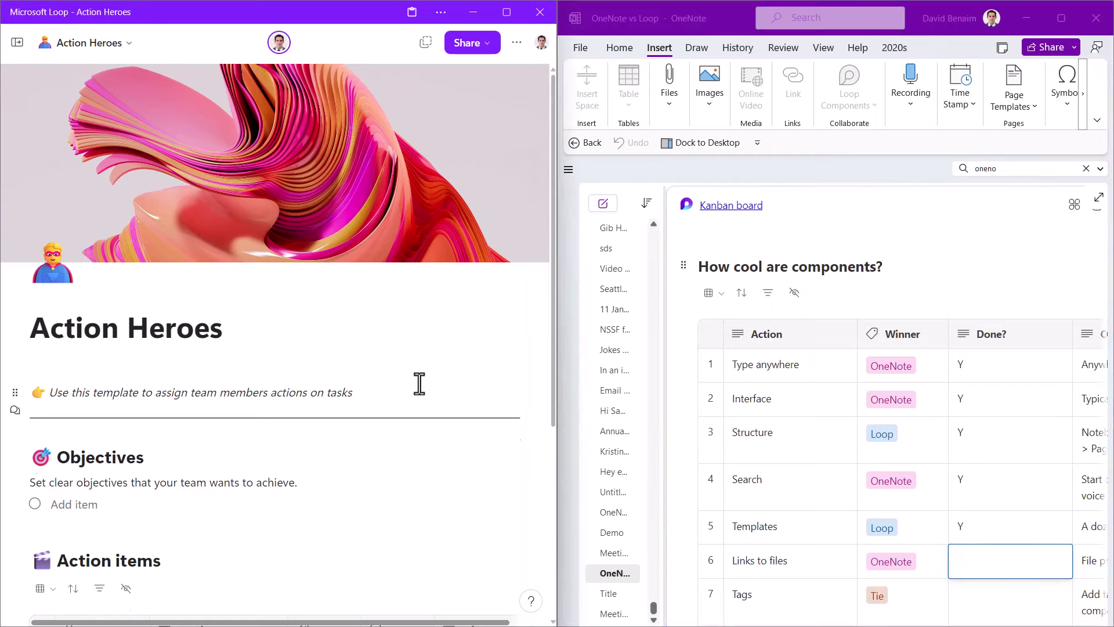
{"action": "key", "text": "Return"}
{"action": "type", "text": "/"}
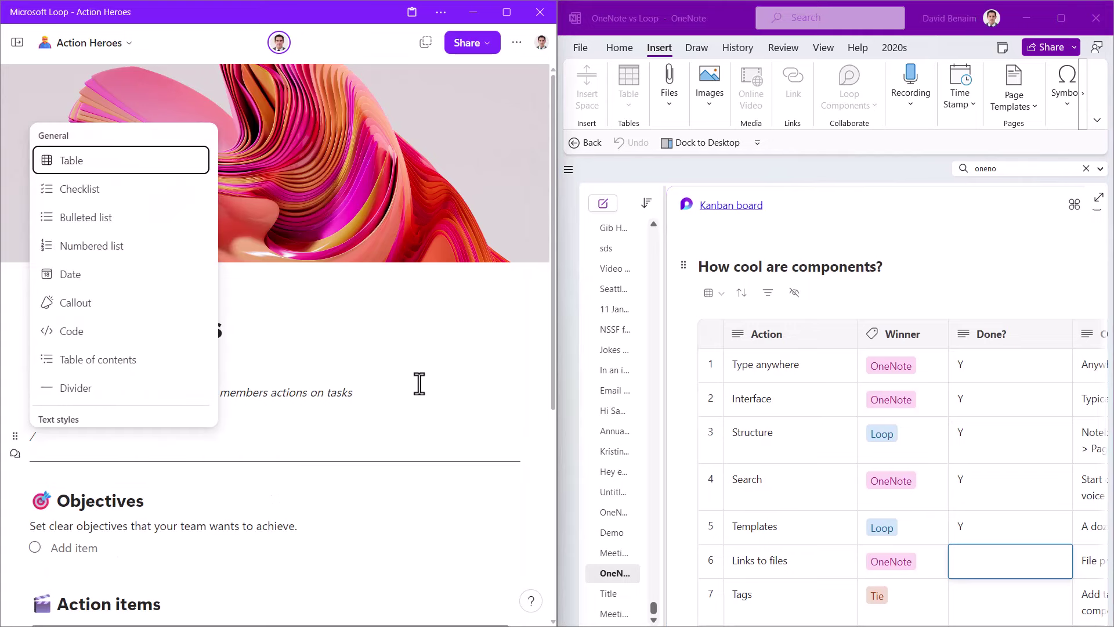
{"action": "scroll", "coordinate": [143, 307], "scroll_direction": "down", "scroll_amount": 10}
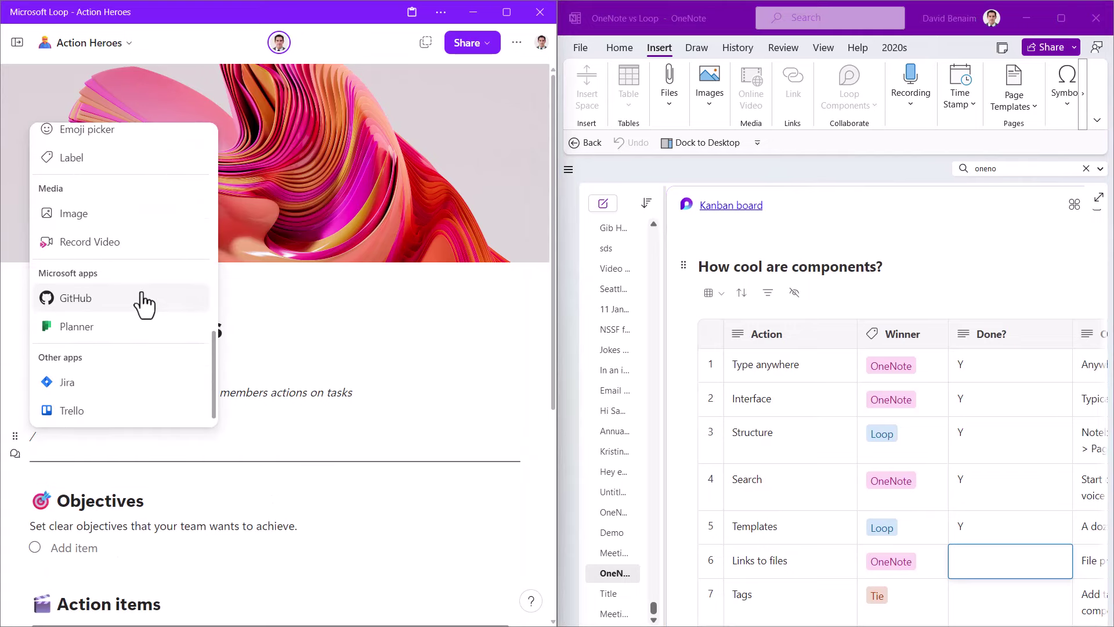
{"action": "key", "text": "BackSpace"}
{"action": "type", "text": "@"}
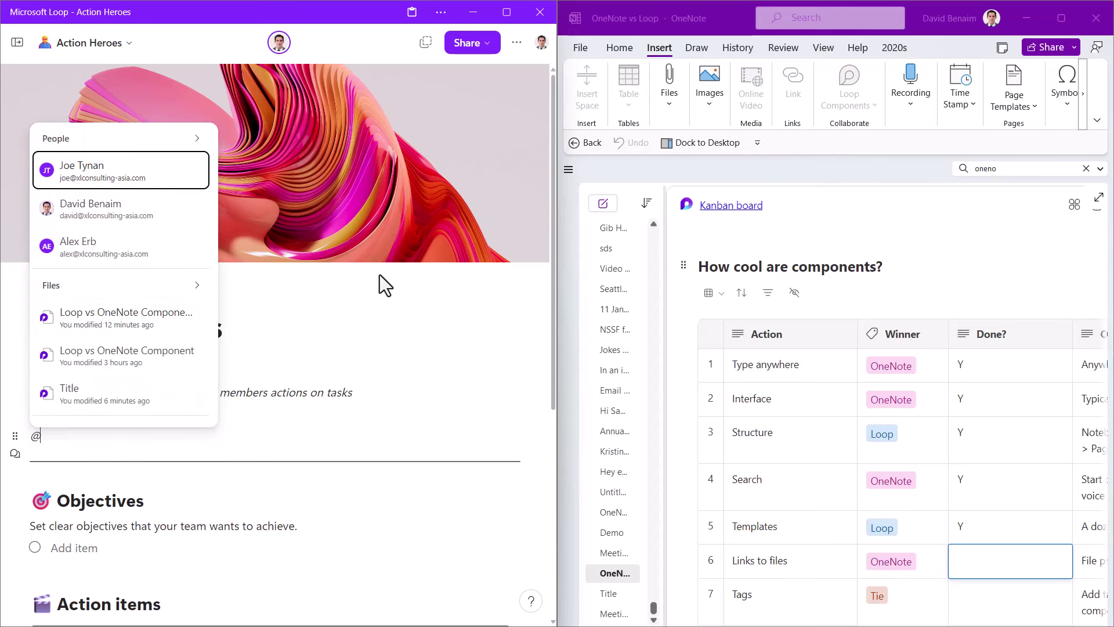
{"action": "type", "text": "excel"}
{"action": "key", "text": "Down"}
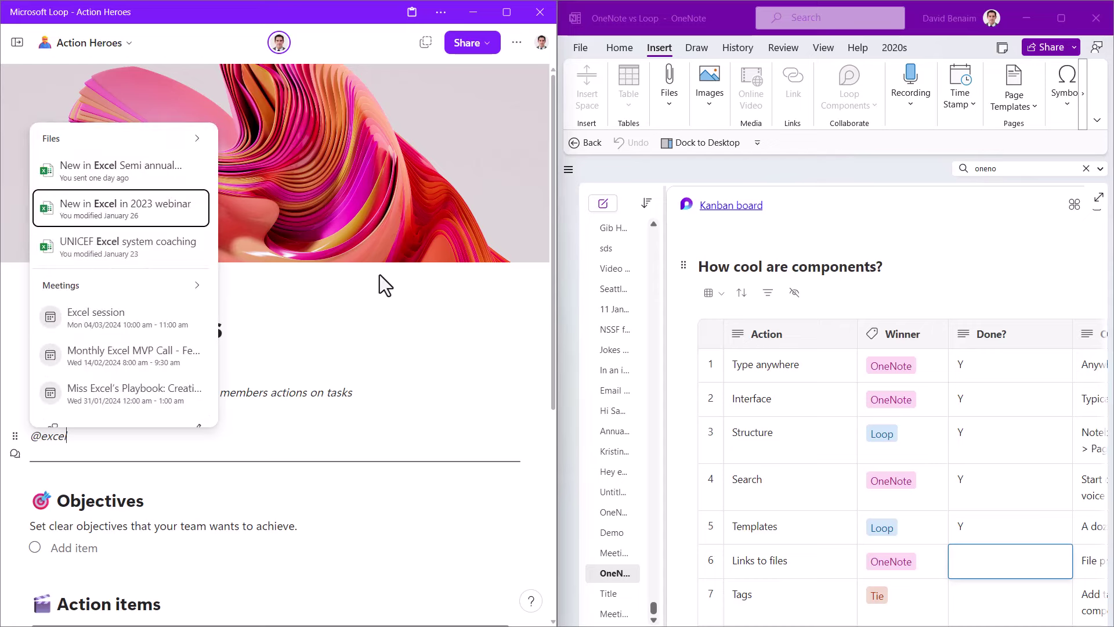
{"action": "key", "text": "Up"}
{"action": "key", "text": "Return"}
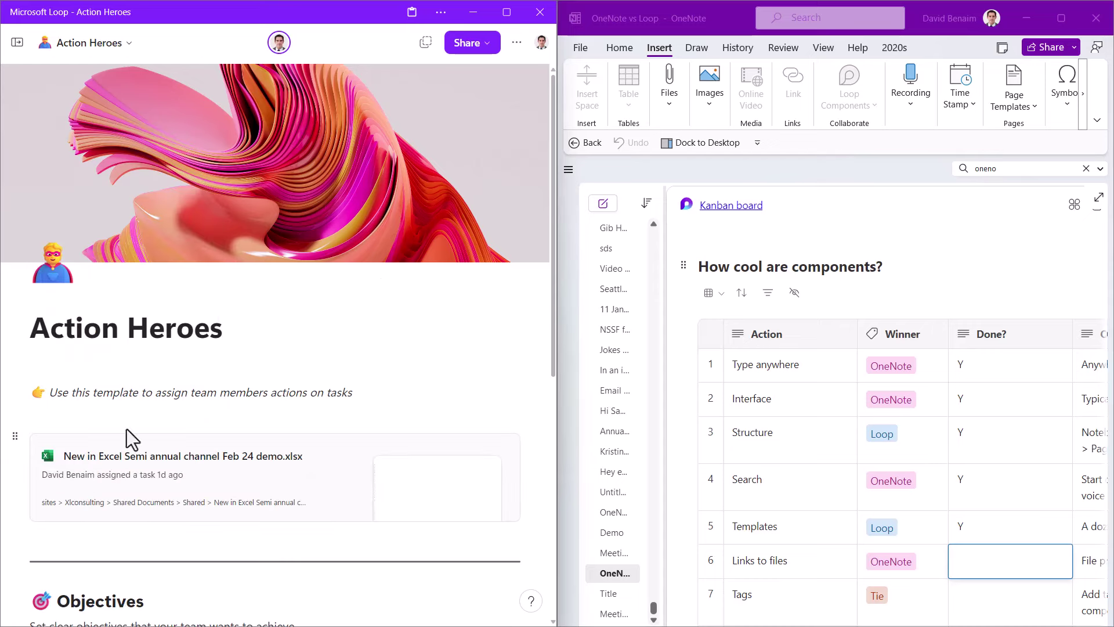
{"action": "left_click", "coordinate": [792, 266]}
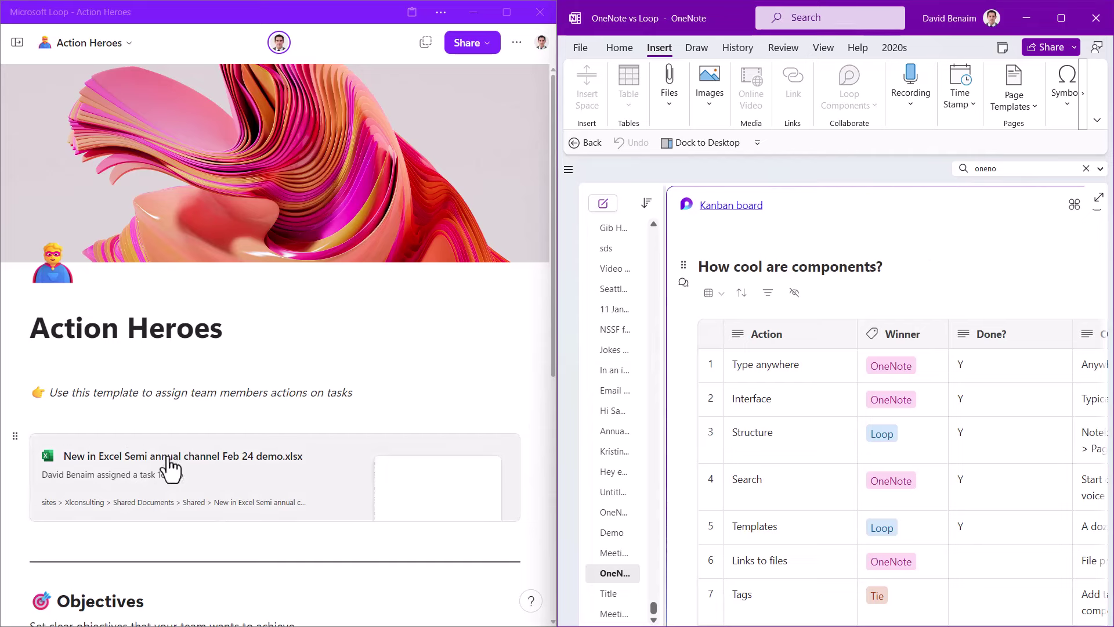
{"action": "left_click", "coordinate": [16, 43]}
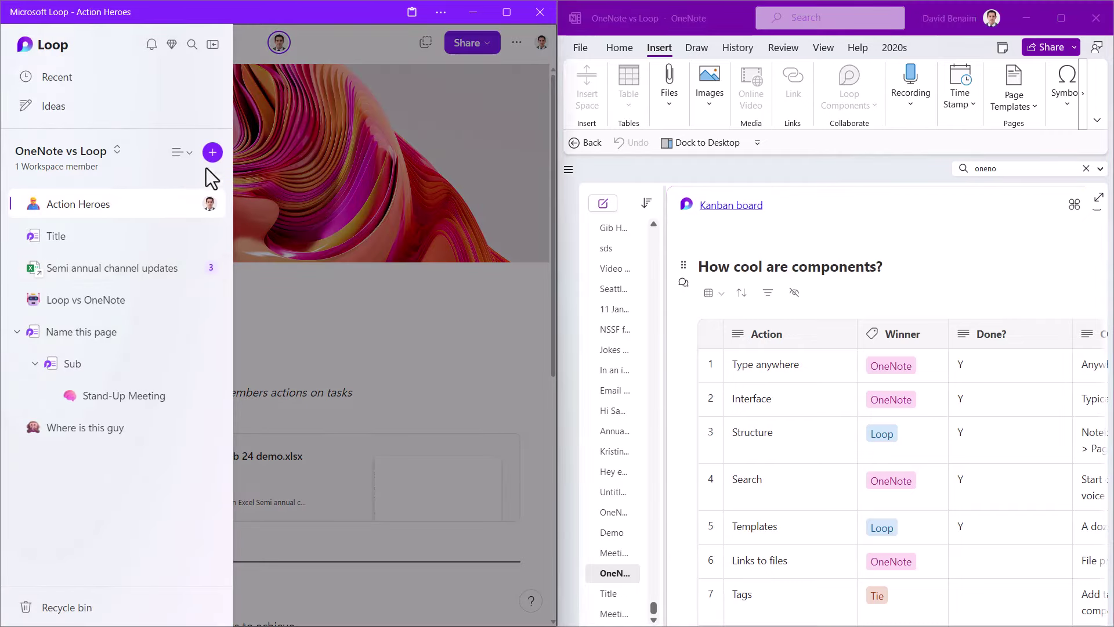
{"action": "left_click", "coordinate": [212, 152]}
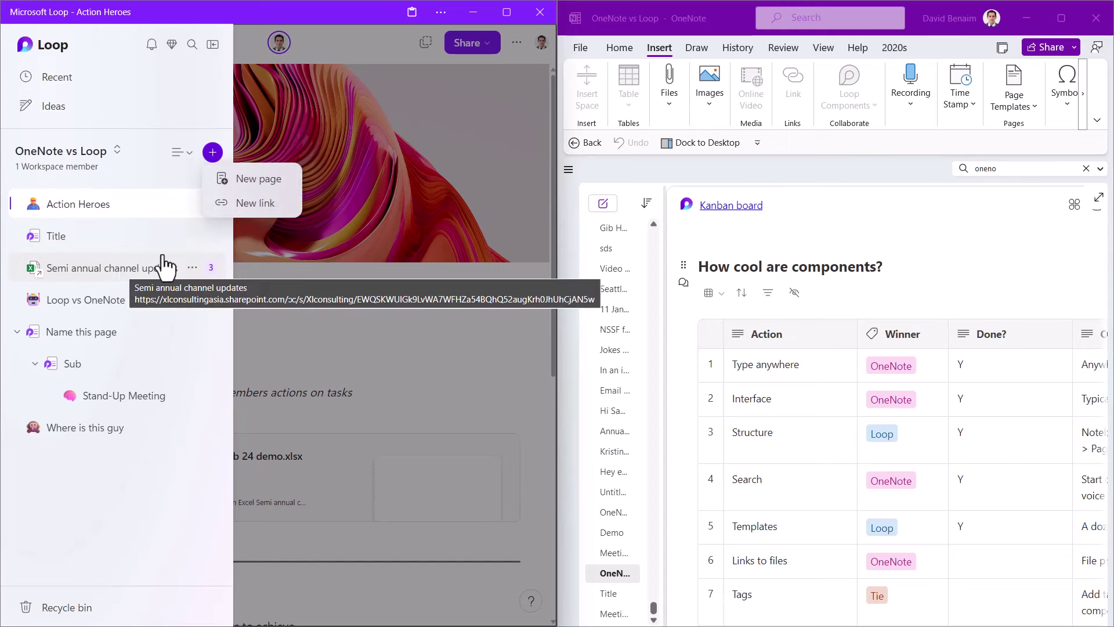
{"action": "left_click", "coordinate": [233, 204]}
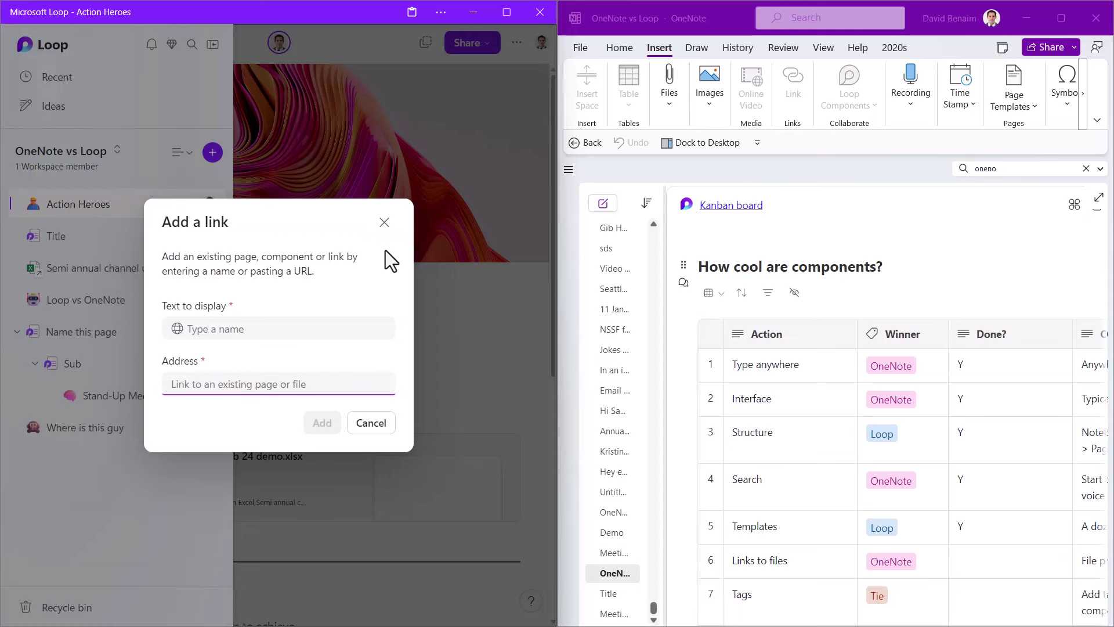
{"action": "left_click", "coordinate": [391, 227]}
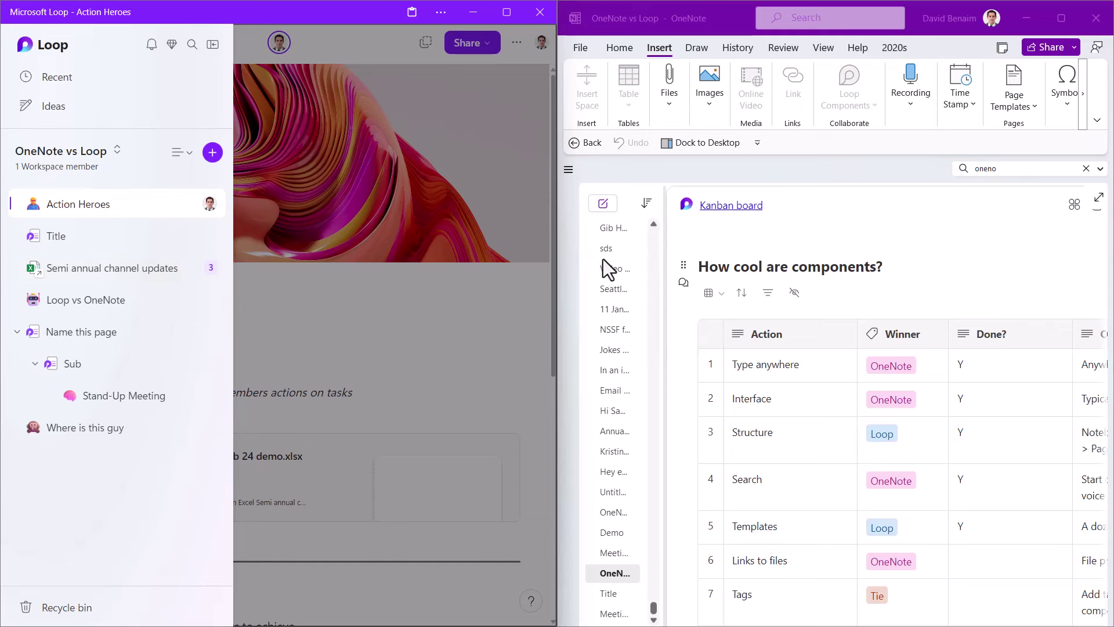
{"action": "left_click", "coordinate": [937, 273]}
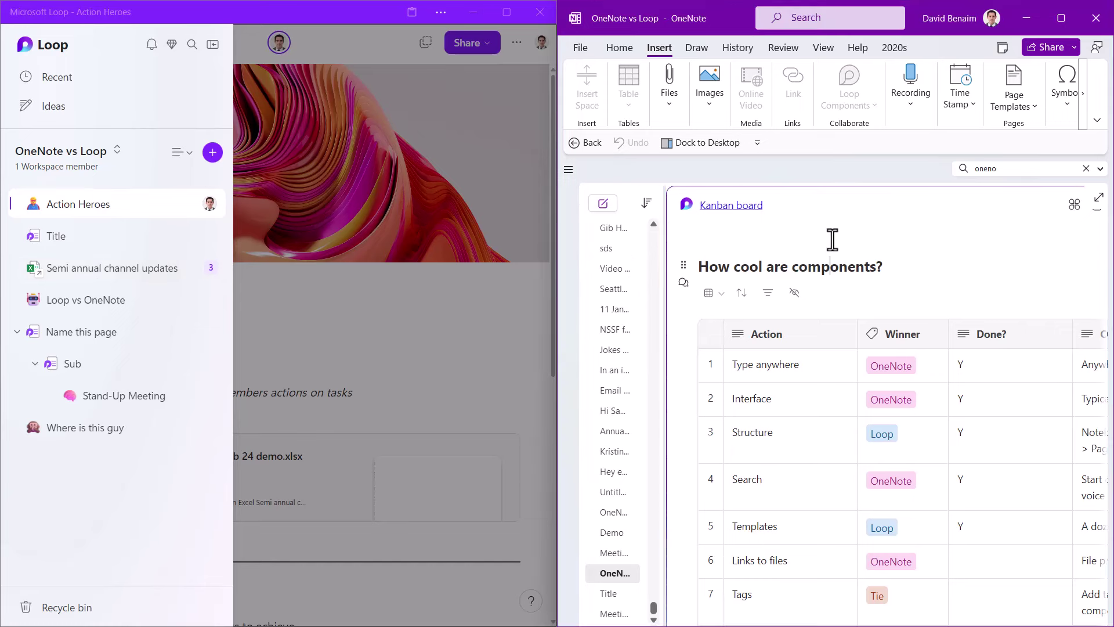
{"action": "scroll", "coordinate": [928, 288], "scroll_direction": "down", "scroll_amount": 8}
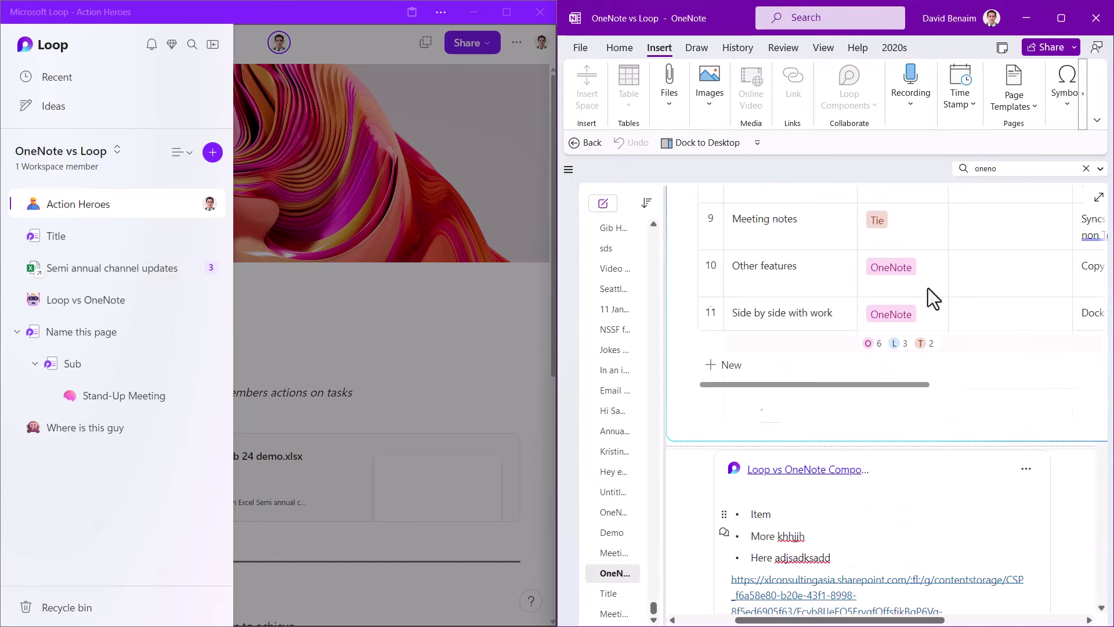
{"action": "left_click", "coordinate": [733, 423]}
{"action": "left_click", "coordinate": [684, 485]}
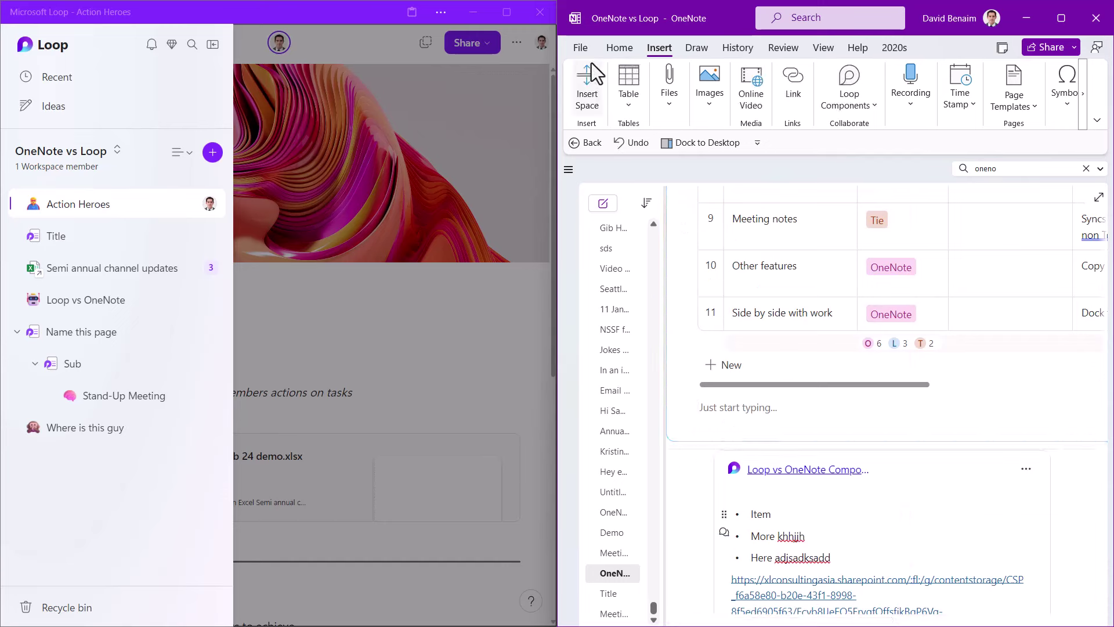
{"action": "left_click", "coordinate": [661, 109]}
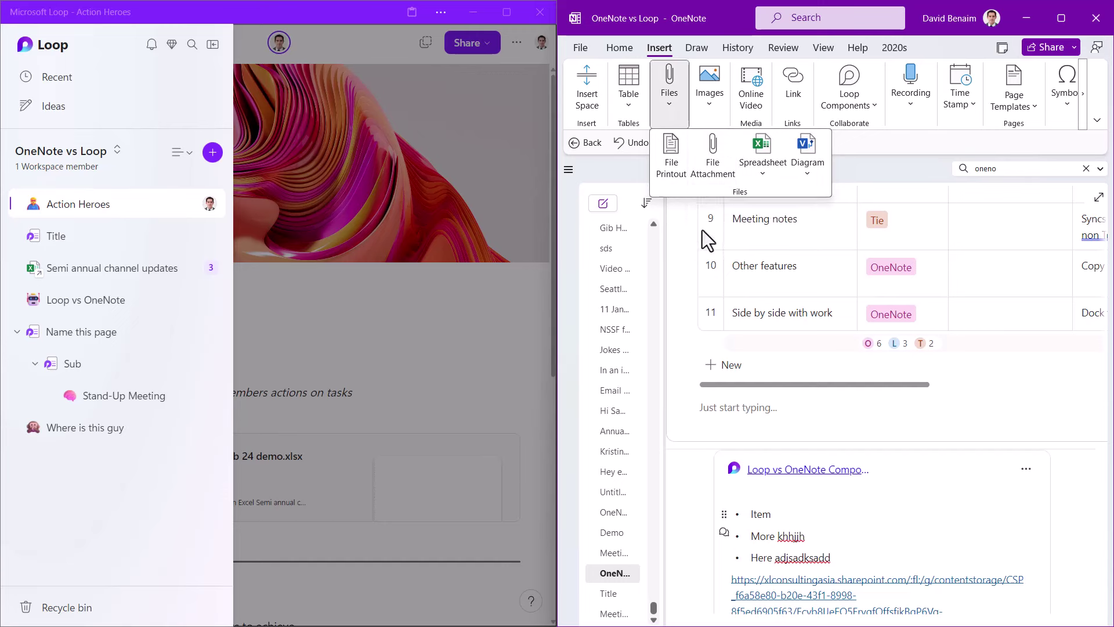
{"action": "left_click", "coordinate": [684, 485]}
{"action": "scroll", "coordinate": [853, 490], "scroll_direction": "down", "scroll_amount": 10}
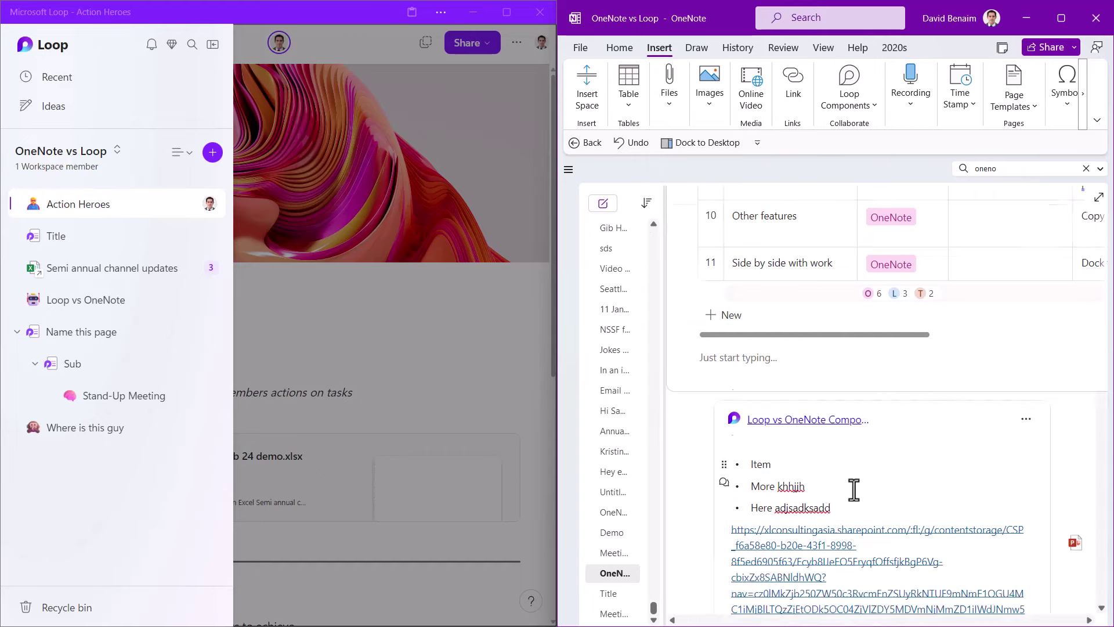
{"action": "scroll", "coordinate": [916, 595], "scroll_direction": "right", "scroll_amount": 5}
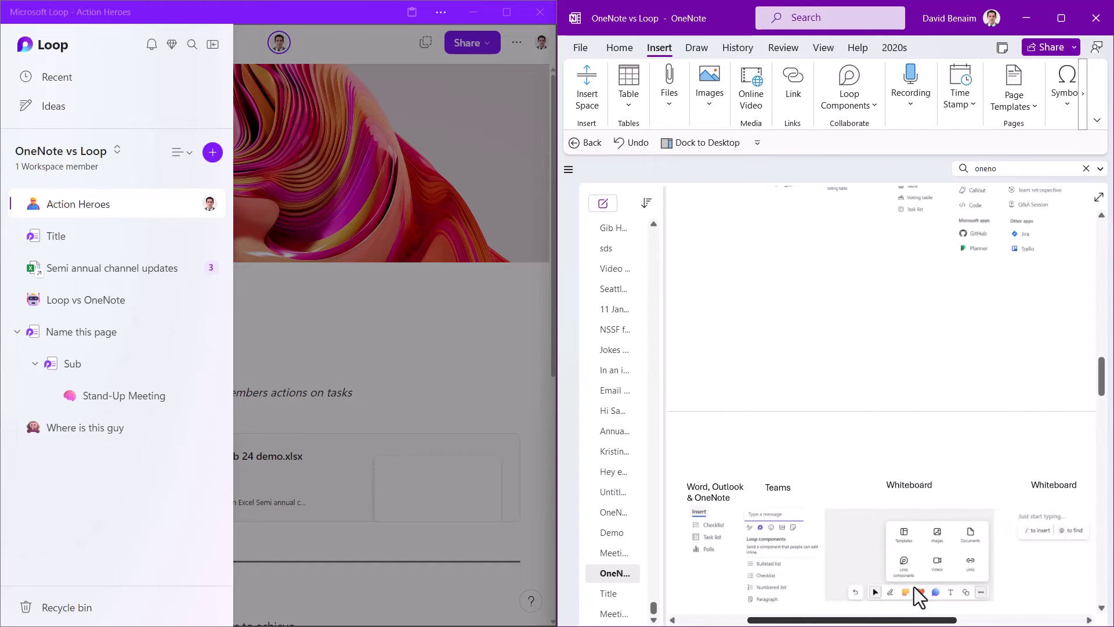
{"action": "scroll", "coordinate": [916, 530], "scroll_direction": "up", "scroll_amount": 2}
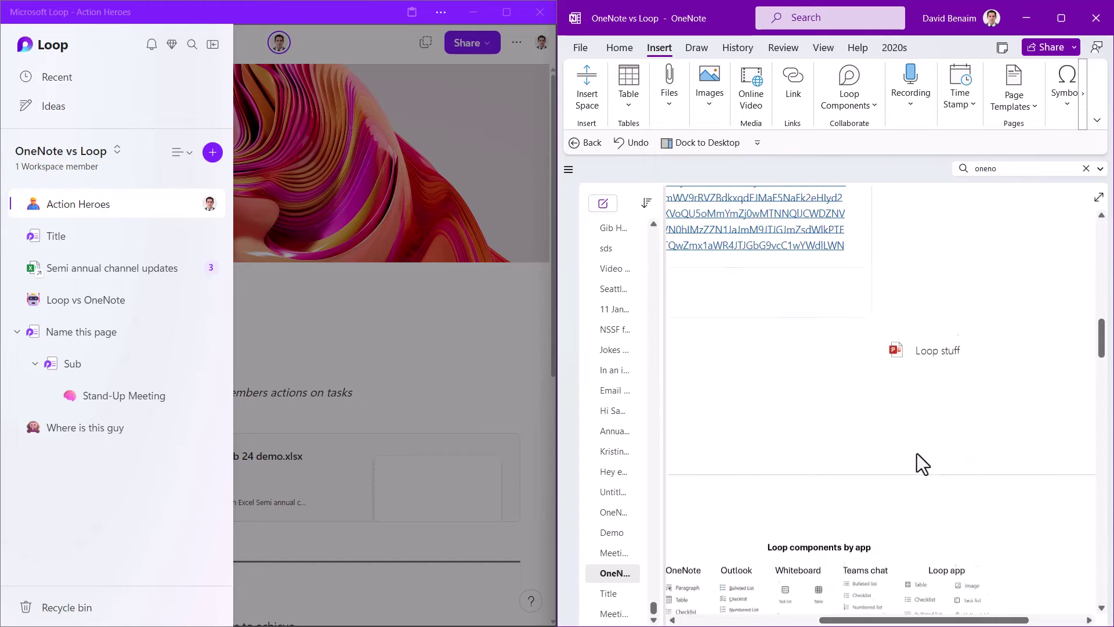
{"action": "left_click", "coordinate": [921, 360]}
{"action": "scroll", "coordinate": [879, 435], "scroll_direction": "down", "scroll_amount": 3}
{"action": "scroll", "coordinate": [879, 436], "scroll_direction": "down", "scroll_amount": 4}
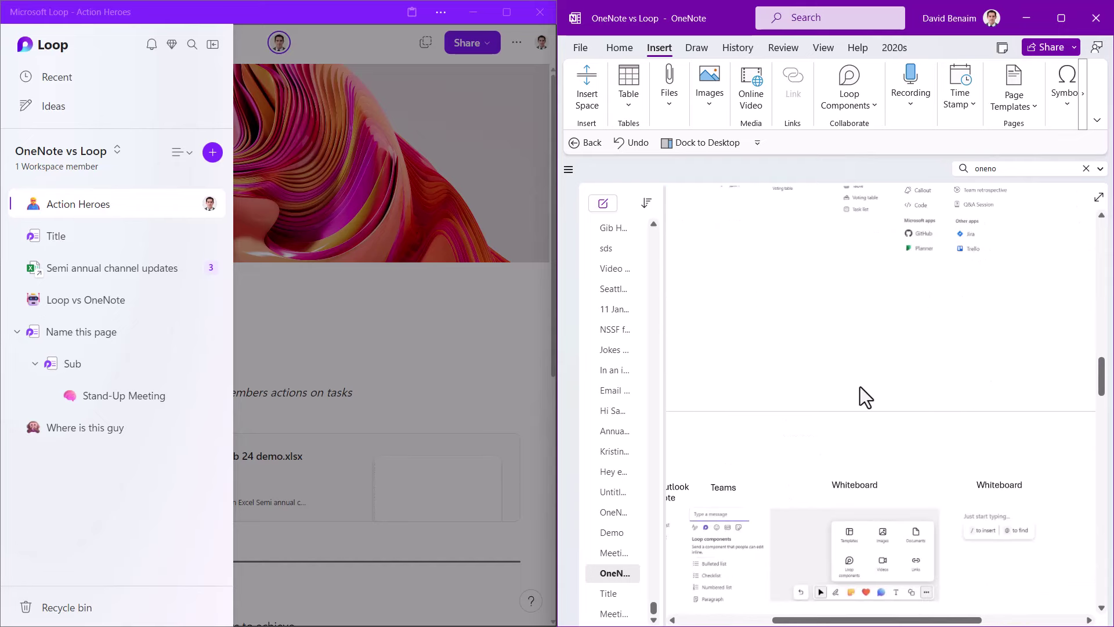
{"action": "scroll", "coordinate": [912, 458], "scroll_direction": "down", "scroll_amount": 10}
{"action": "scroll", "coordinate": [912, 458], "scroll_direction": "right", "scroll_amount": 2}
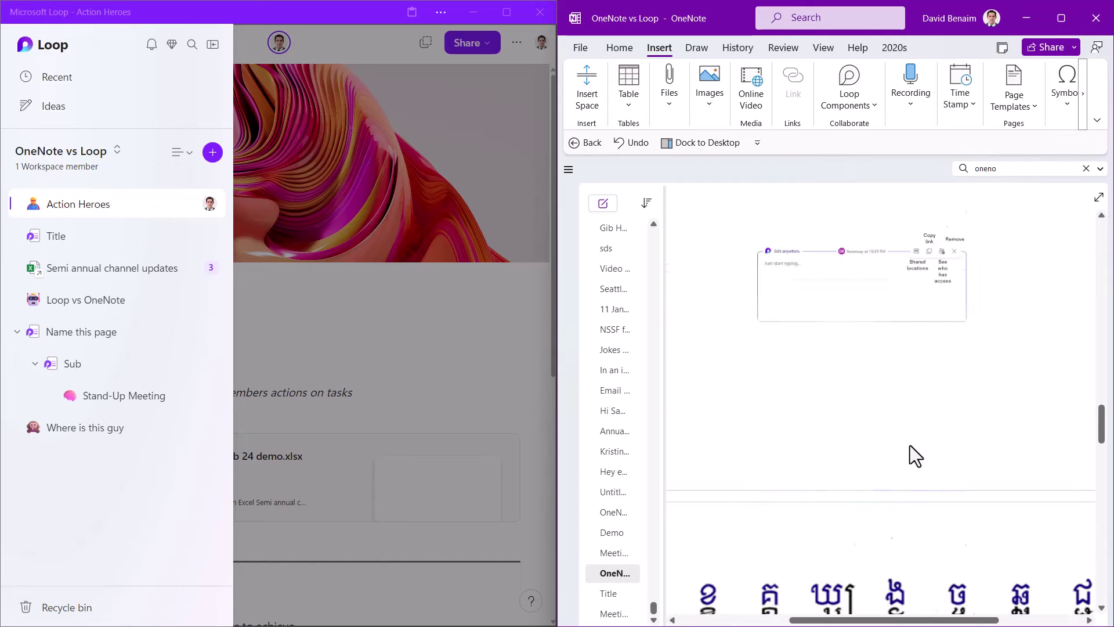
{"action": "scroll", "coordinate": [907, 437], "scroll_direction": "left", "scroll_amount": 3}
{"action": "scroll", "coordinate": [889, 371], "scroll_direction": "down", "scroll_amount": 5}
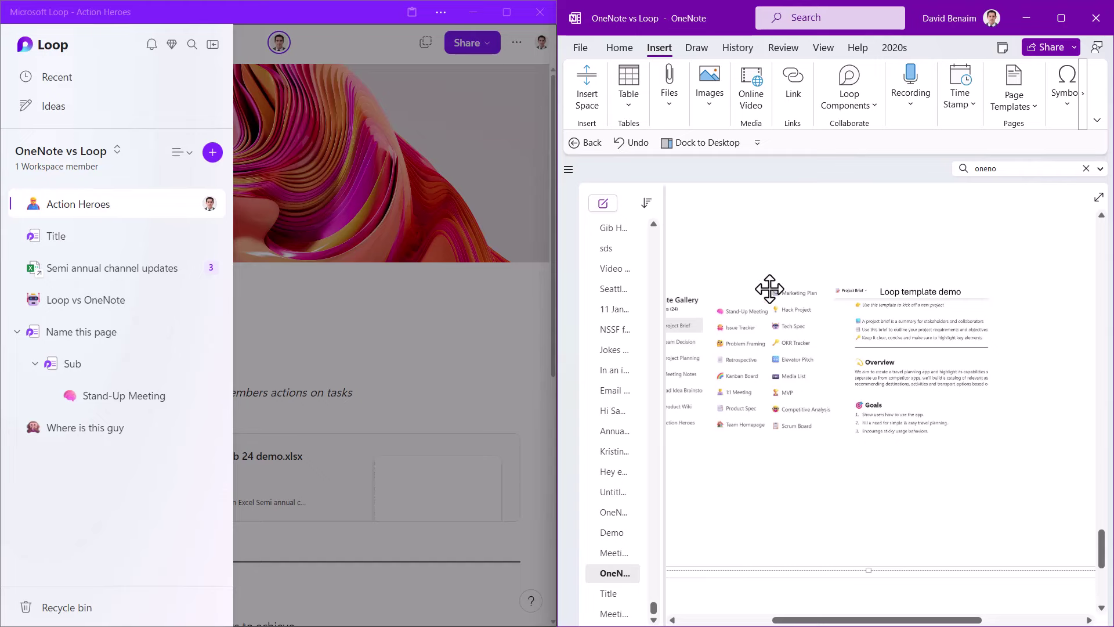
{"action": "scroll", "coordinate": [787, 264], "scroll_direction": "up", "scroll_amount": 5}
Browse OneNote's Recording and transcribe options, then close them
{"action": "scroll", "coordinate": [787, 264], "scroll_direction": "up", "scroll_amount": 10}
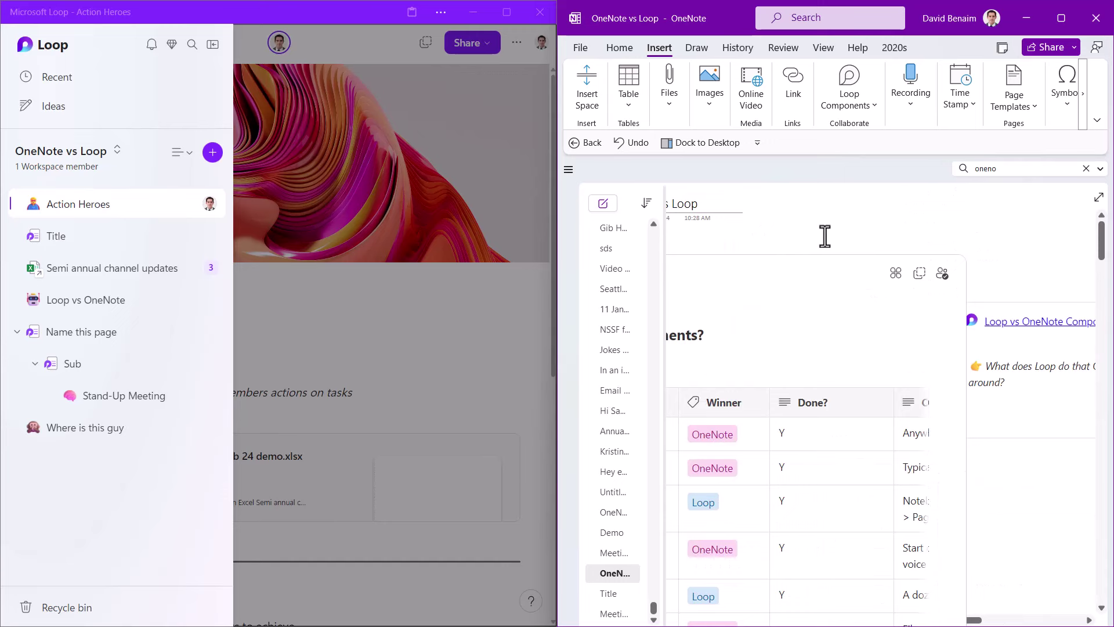
{"action": "left_click", "coordinate": [915, 104]}
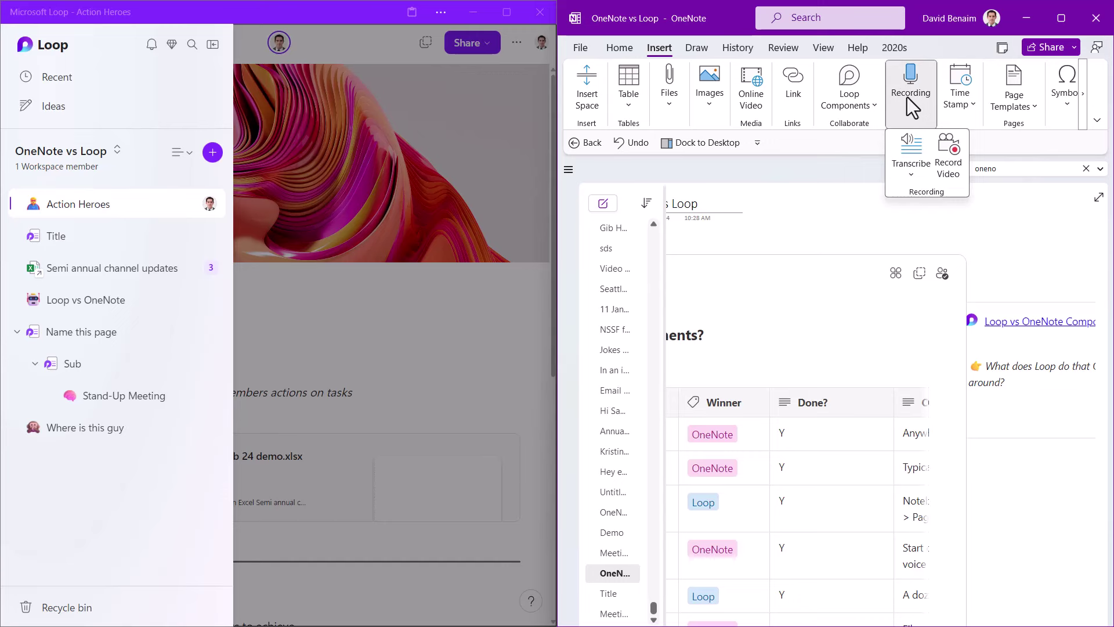
{"action": "left_click", "coordinate": [914, 179]}
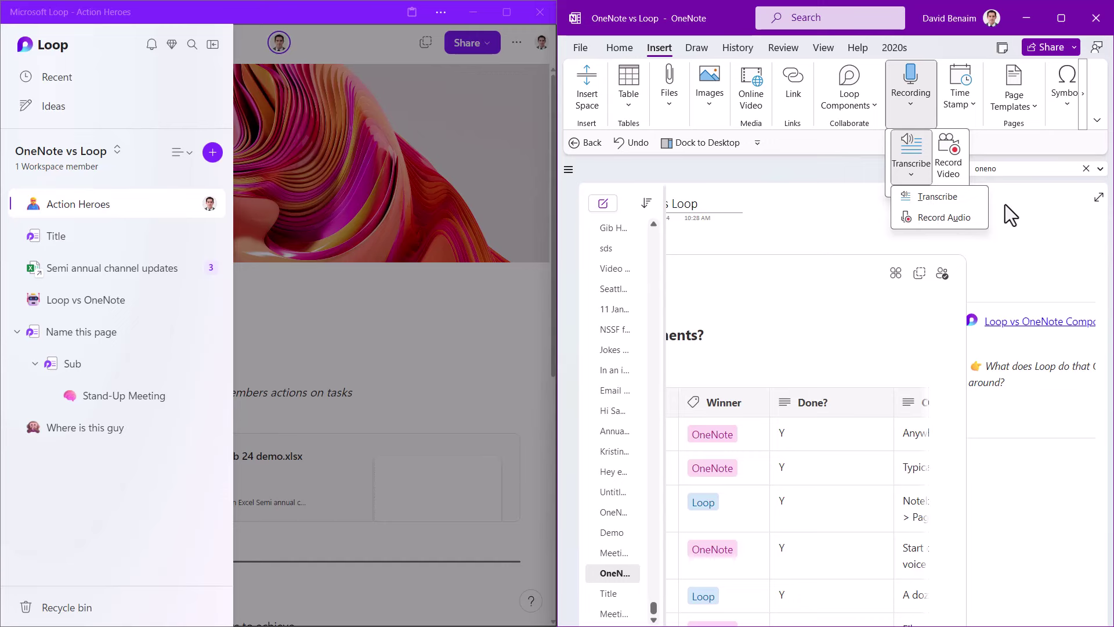
{"action": "left_click", "coordinate": [1048, 258]}
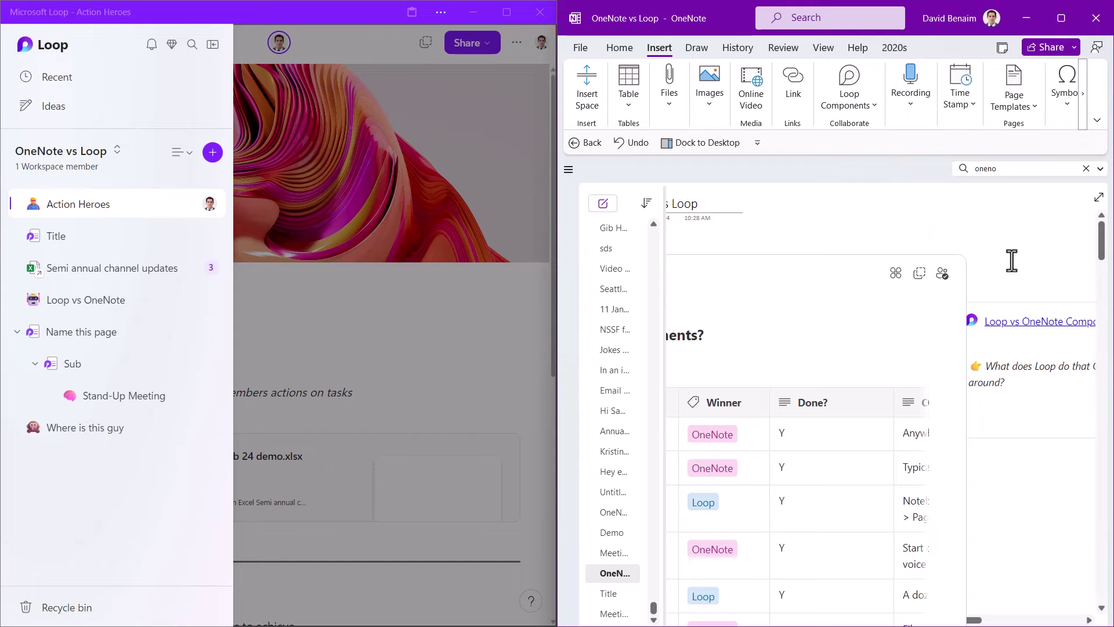
Show OneNote's Draw tools, browse Loop's slash insert menu, and select the template instruction line
{"action": "left_click", "coordinate": [696, 48]}
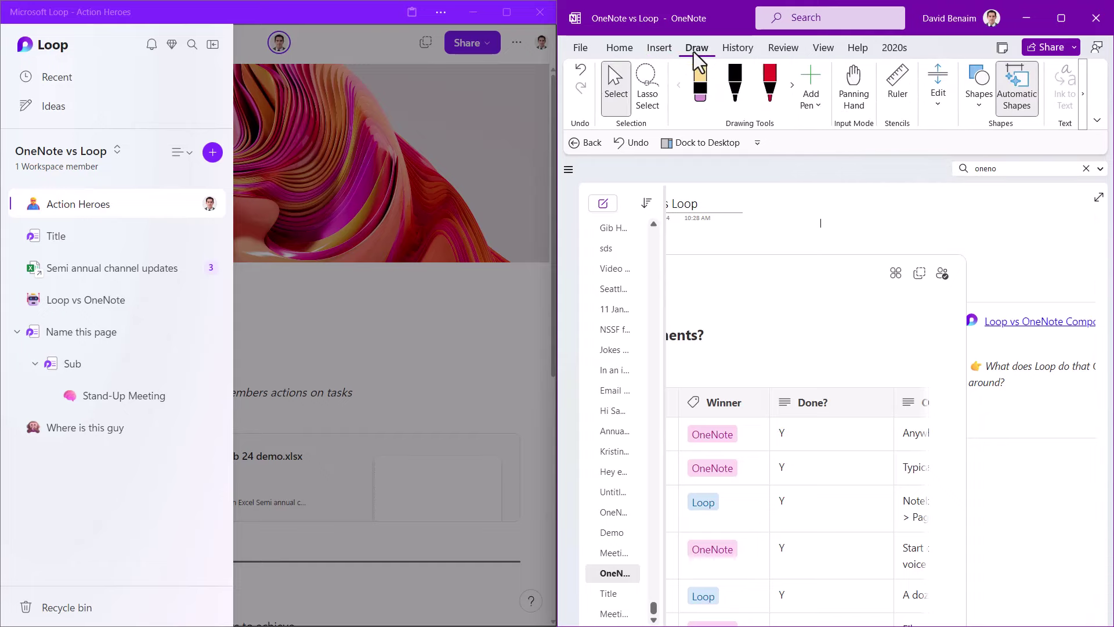
{"action": "left_click", "coordinate": [222, 270]}
{"action": "type", "text": "/"}
{"action": "scroll", "coordinate": [116, 250], "scroll_direction": "down", "scroll_amount": 5}
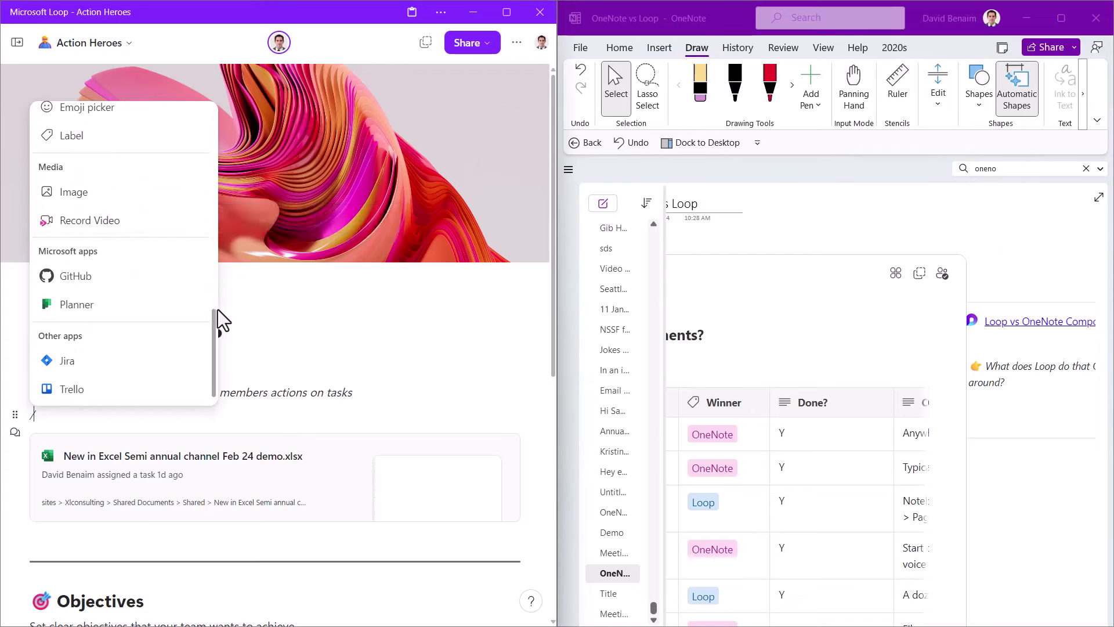
{"action": "scroll", "coordinate": [116, 243], "scroll_direction": "up", "scroll_amount": 12}
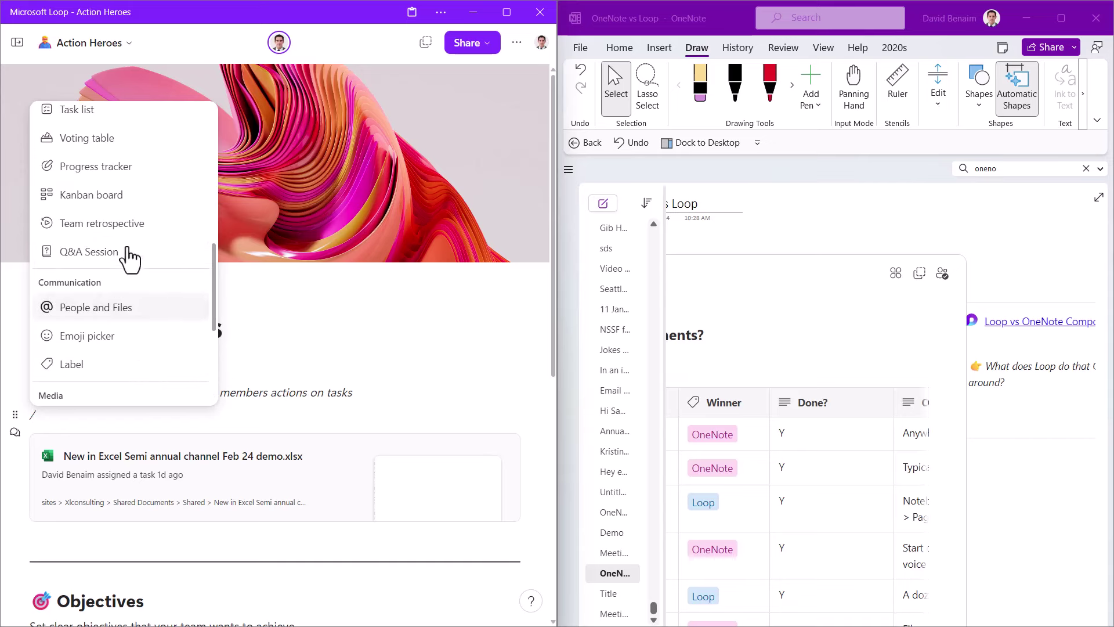
{"action": "scroll", "coordinate": [139, 241], "scroll_direction": "up", "scroll_amount": 2}
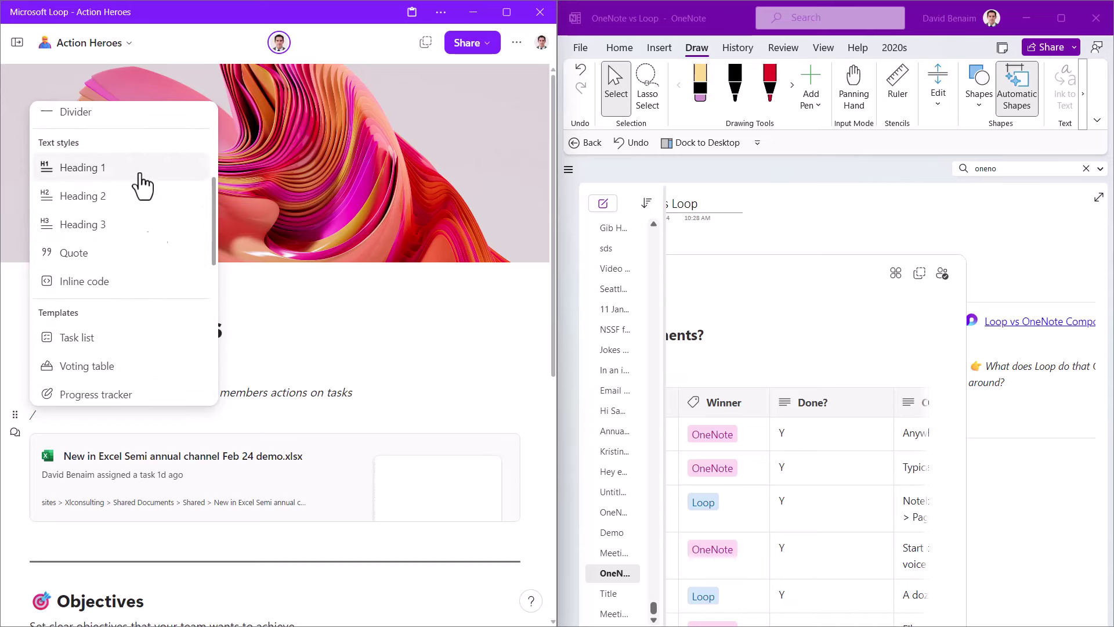
{"action": "left_click", "coordinate": [409, 404]}
{"action": "left_click_drag", "start_coordinate": [62, 392], "coordinate": [348, 391]}
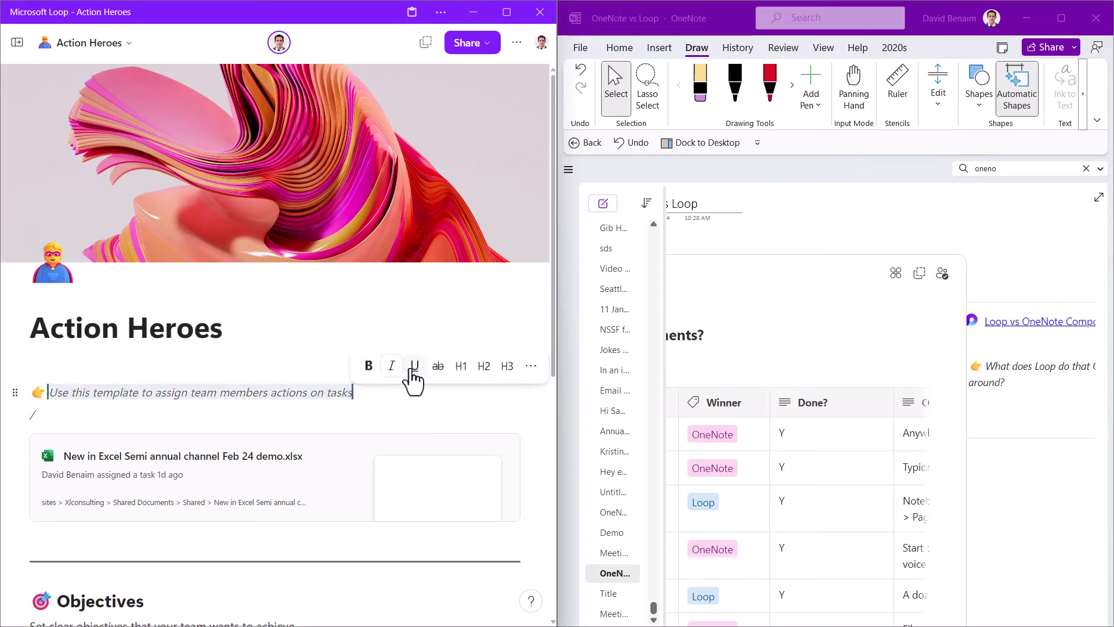
{"action": "left_click", "coordinate": [531, 367]}
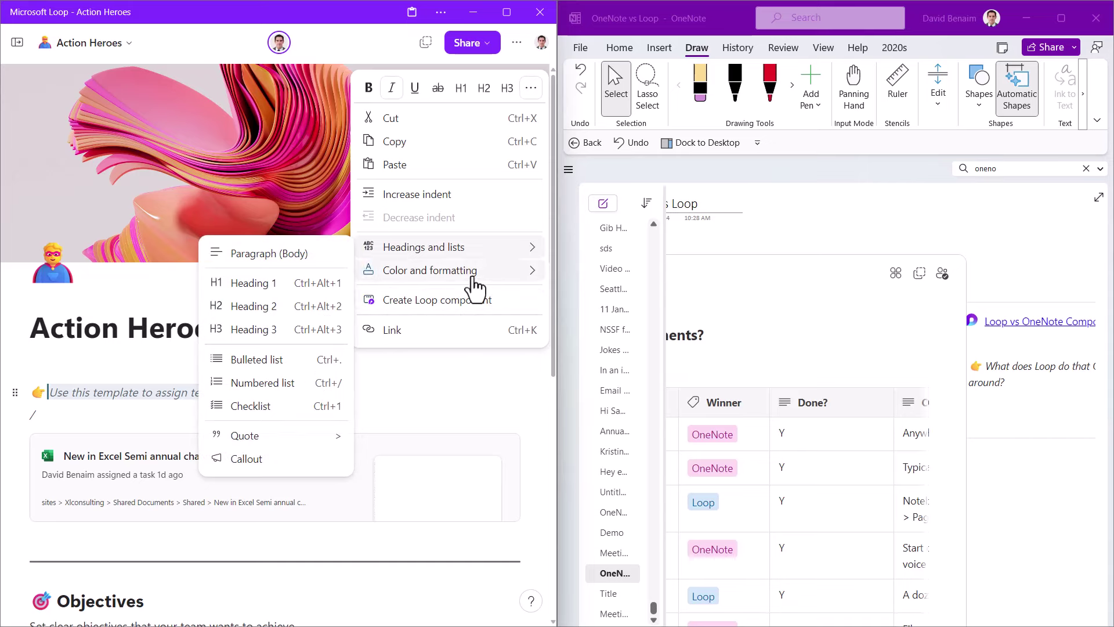
{"action": "mouse_move", "coordinate": [472, 274]}
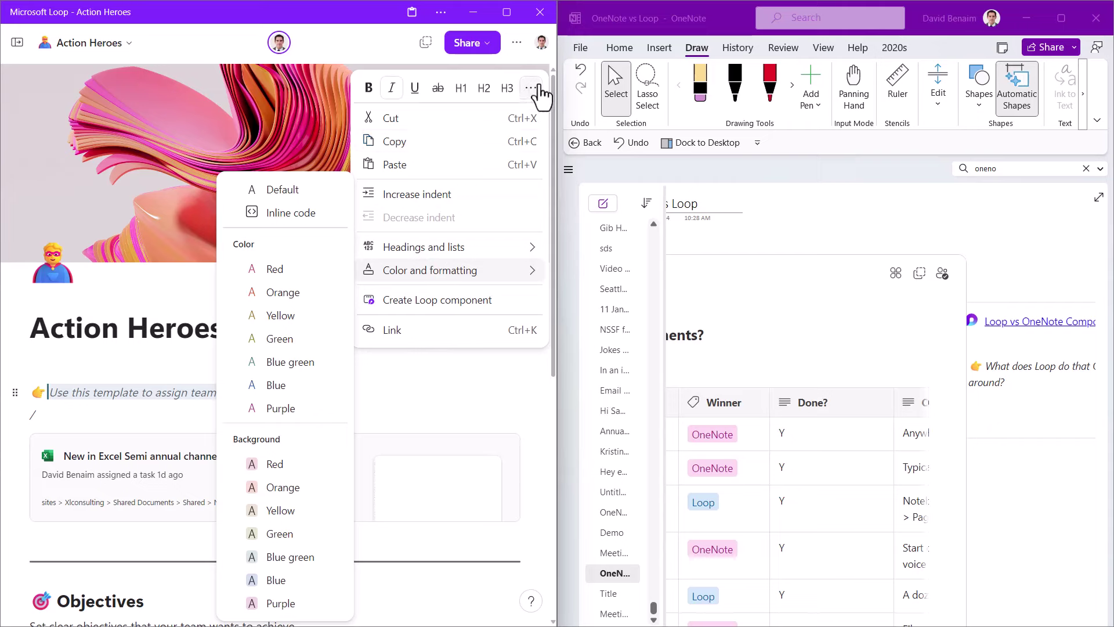
{"action": "left_click", "coordinate": [115, 388]}
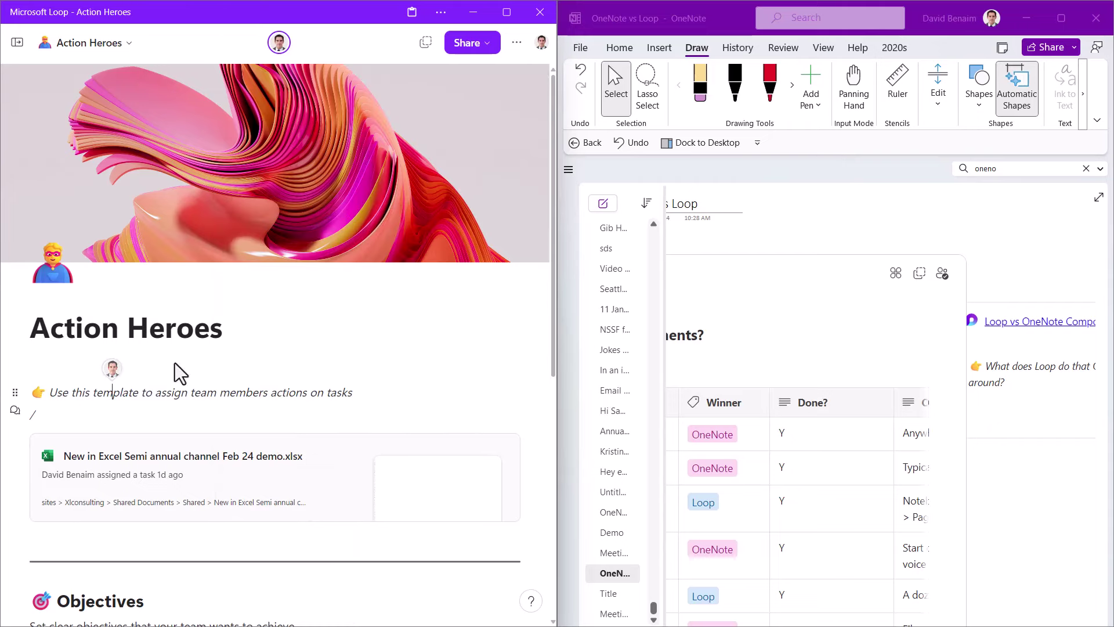
Mark Links to files Y under Done? and leave the Tags row's Winner as Tie
{"action": "left_click", "coordinate": [623, 50]}
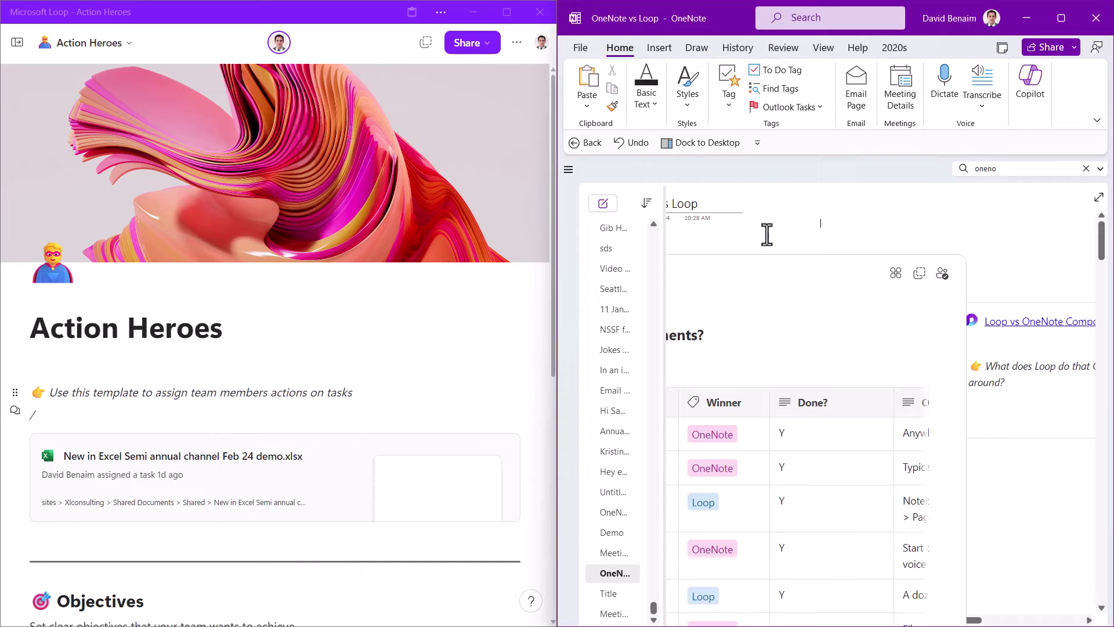
{"action": "left_click", "coordinate": [649, 112]}
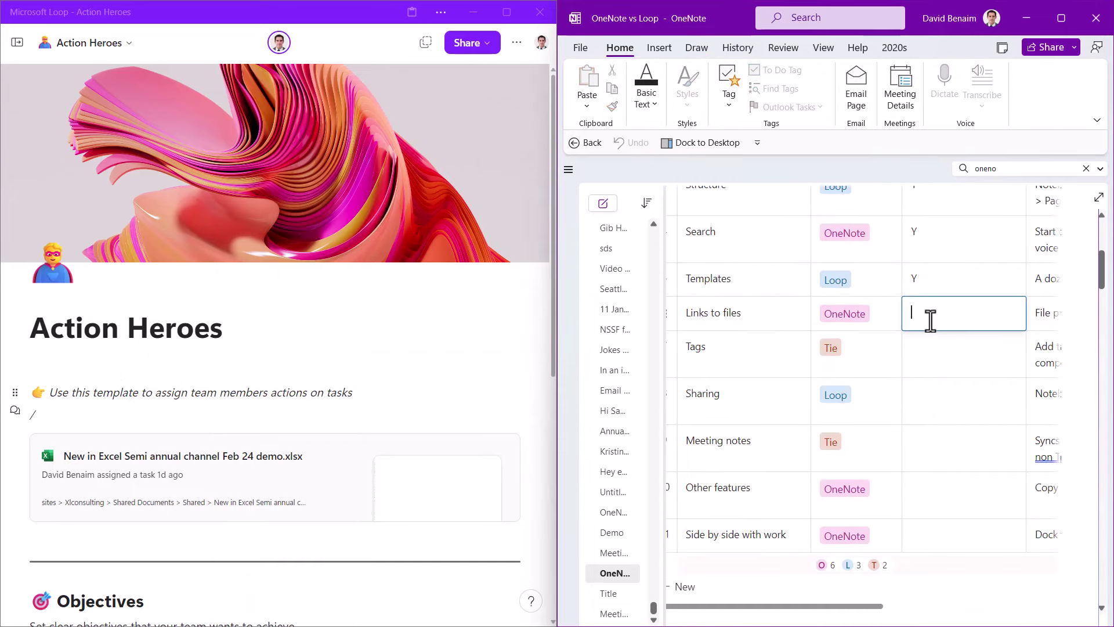
{"action": "key", "text": "Down"}
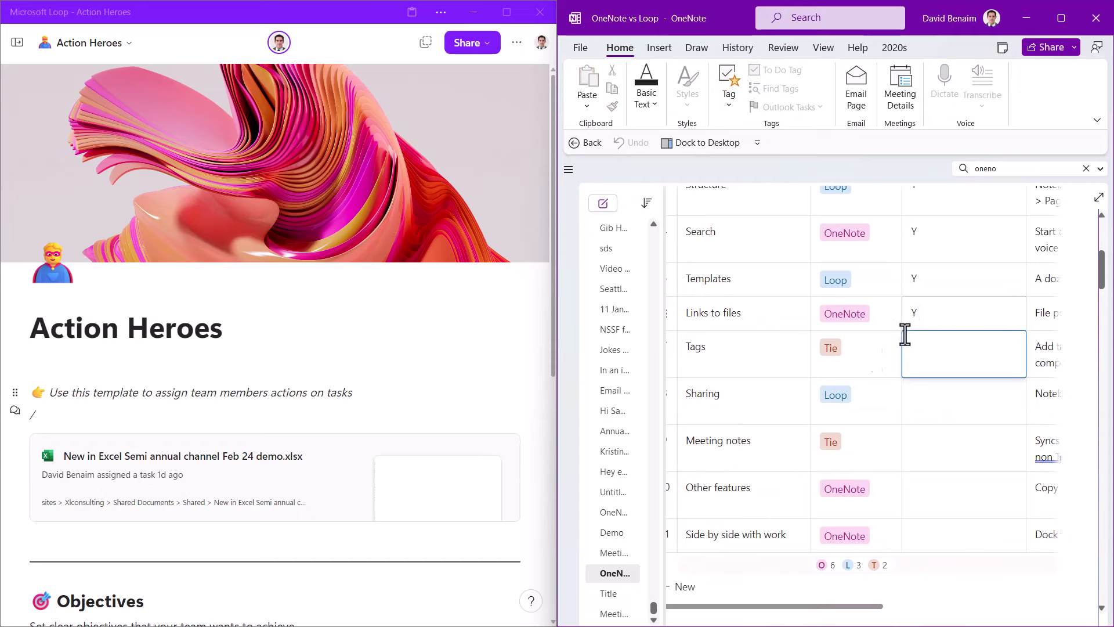
{"action": "left_click", "coordinate": [852, 348]}
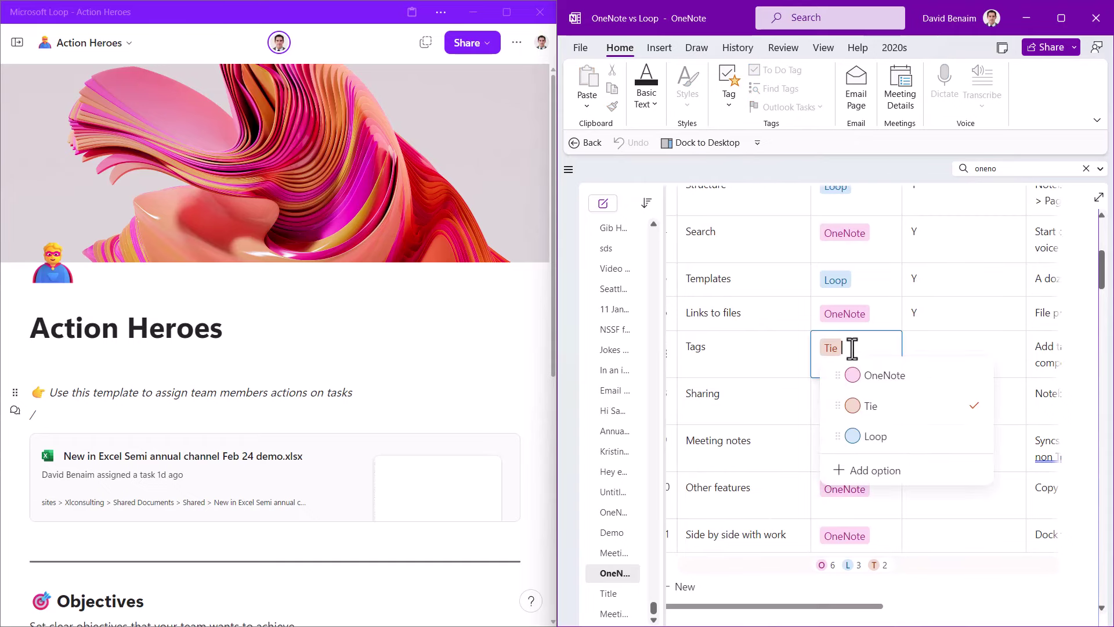
{"action": "left_click", "coordinate": [928, 581]}
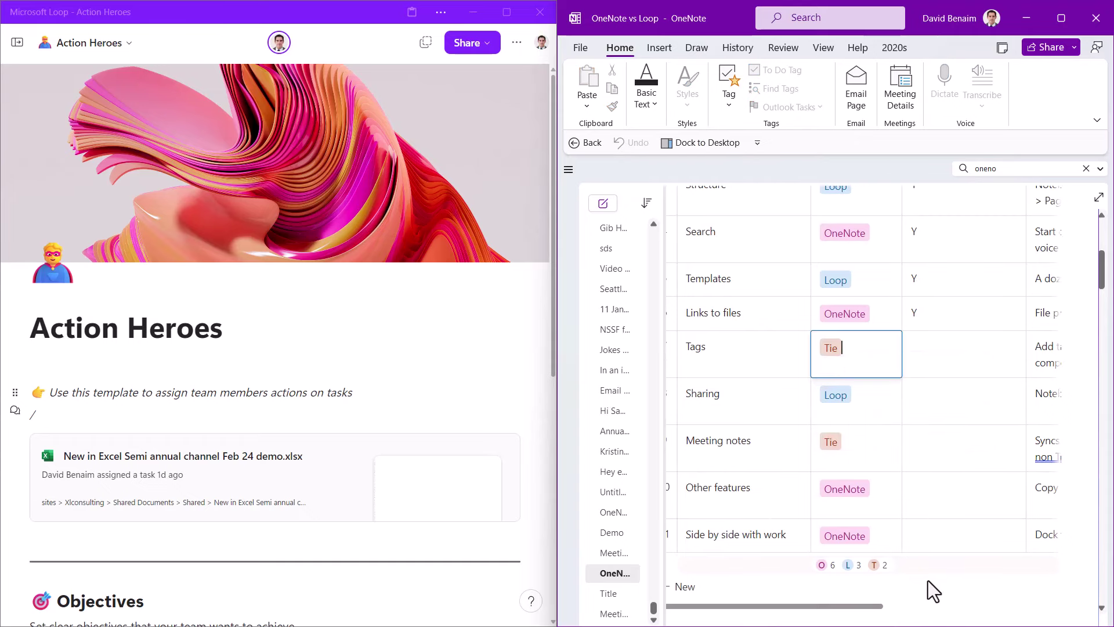
{"action": "scroll", "coordinate": [871, 517], "scroll_direction": "down", "scroll_amount": 8}
Write a note below the Loop component with lines List, Of It, Sad, Sad, wewqeqwe
{"action": "left_click", "coordinate": [690, 585]}
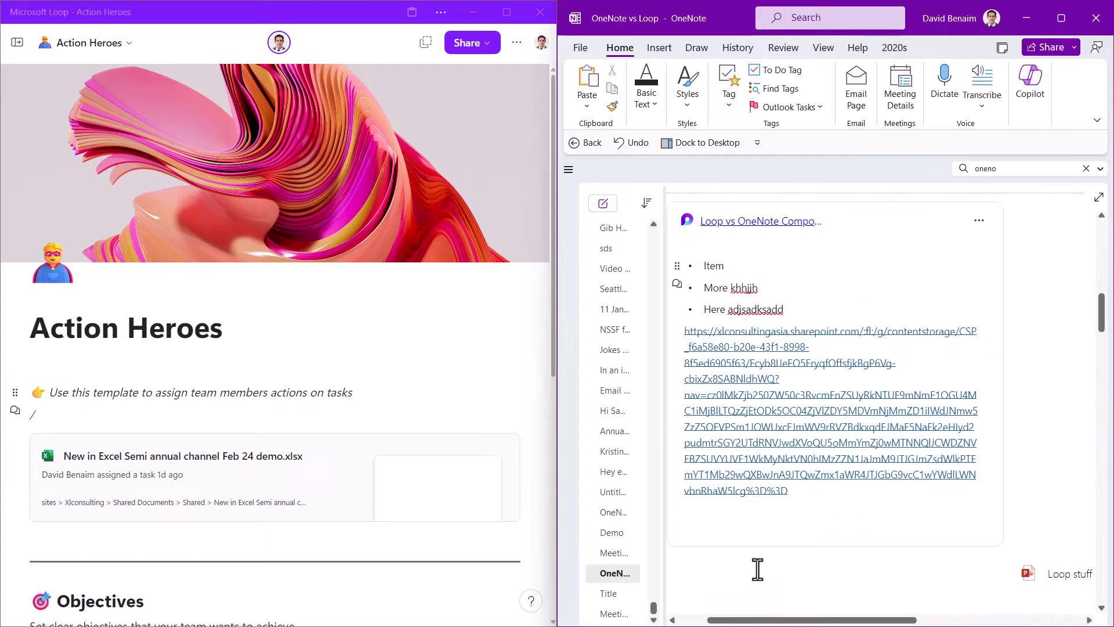
{"action": "type", "text": "List"}
{"action": "key", "text": "Return"}
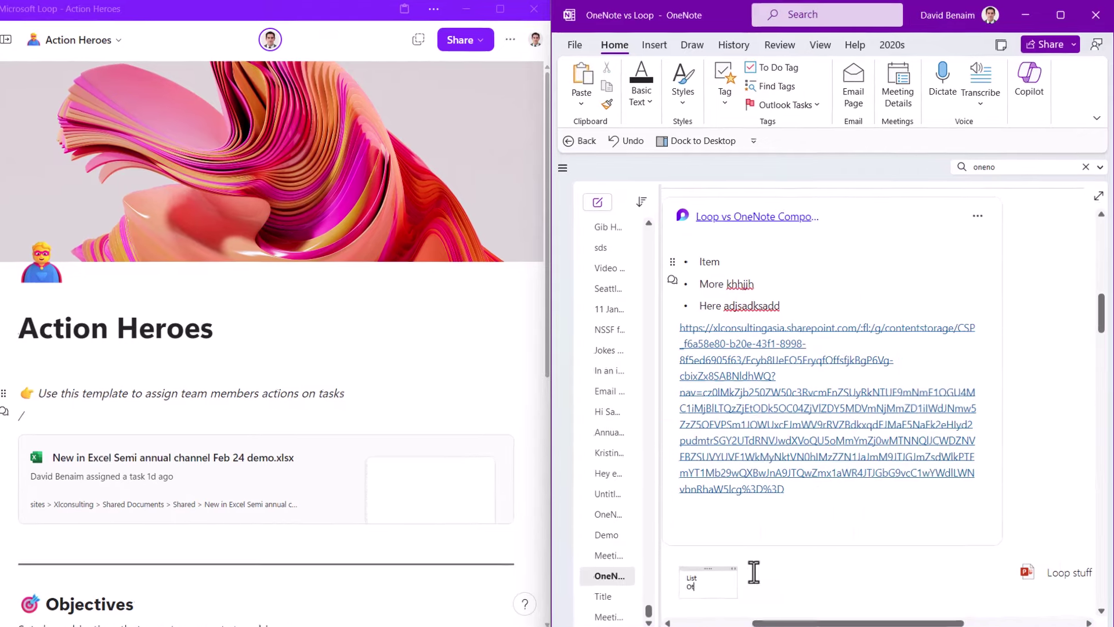
{"action": "type", "text": "Of It"}
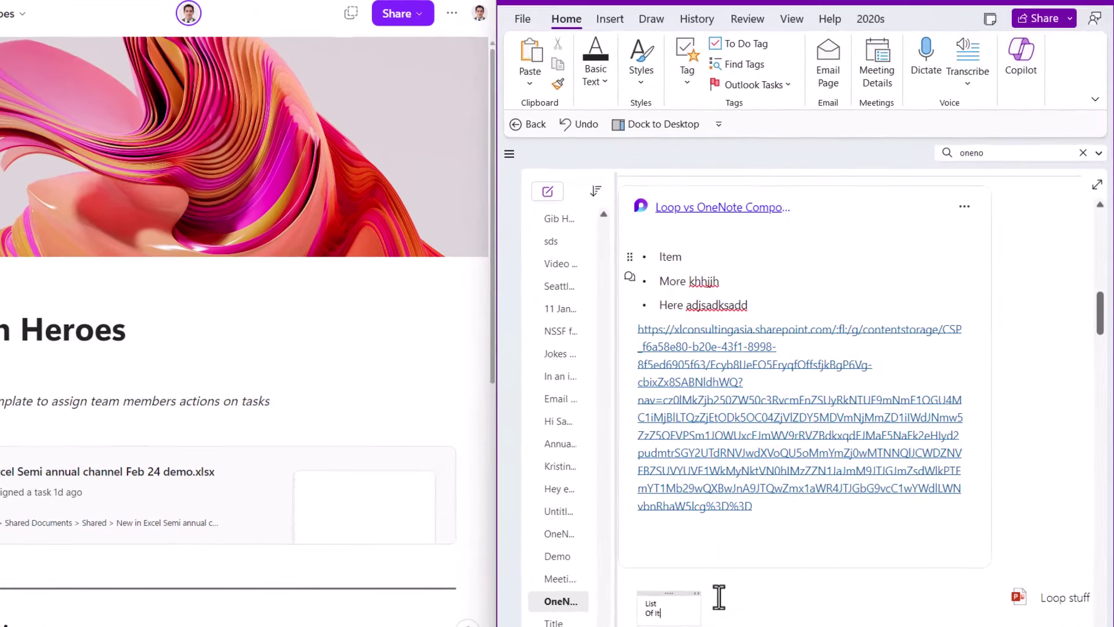
{"action": "key", "text": "Return"}
{"action": "type", "text": "Sad"}
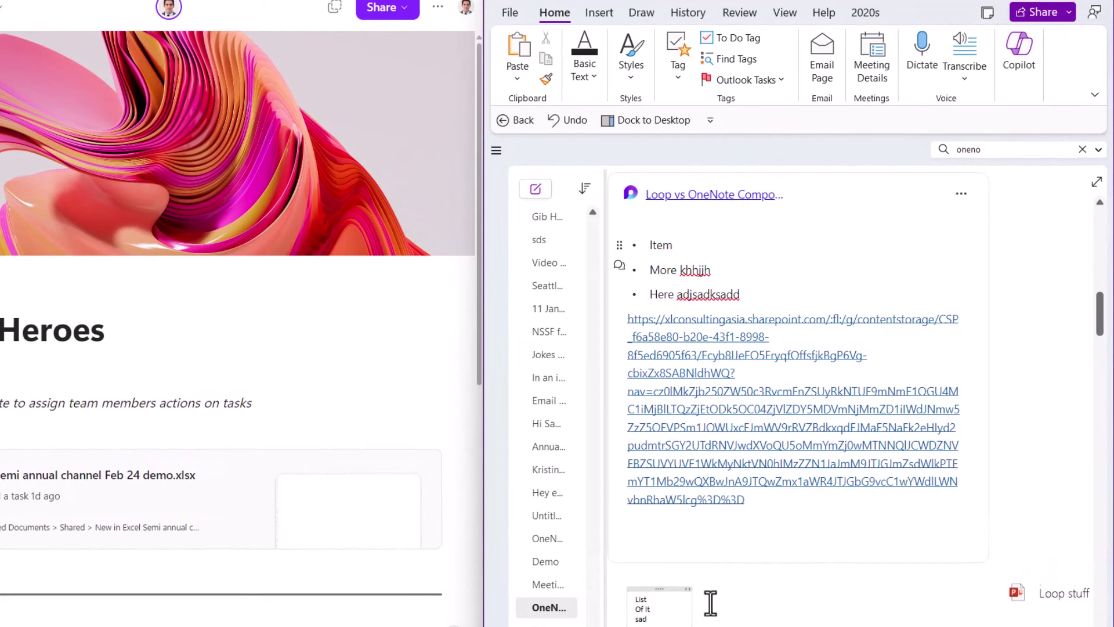
{"action": "key", "text": "Return"}
{"action": "type", "text": "Sad"}
{"action": "key", "text": "Return"}
{"action": "type", "text": "wewqeqwe"}
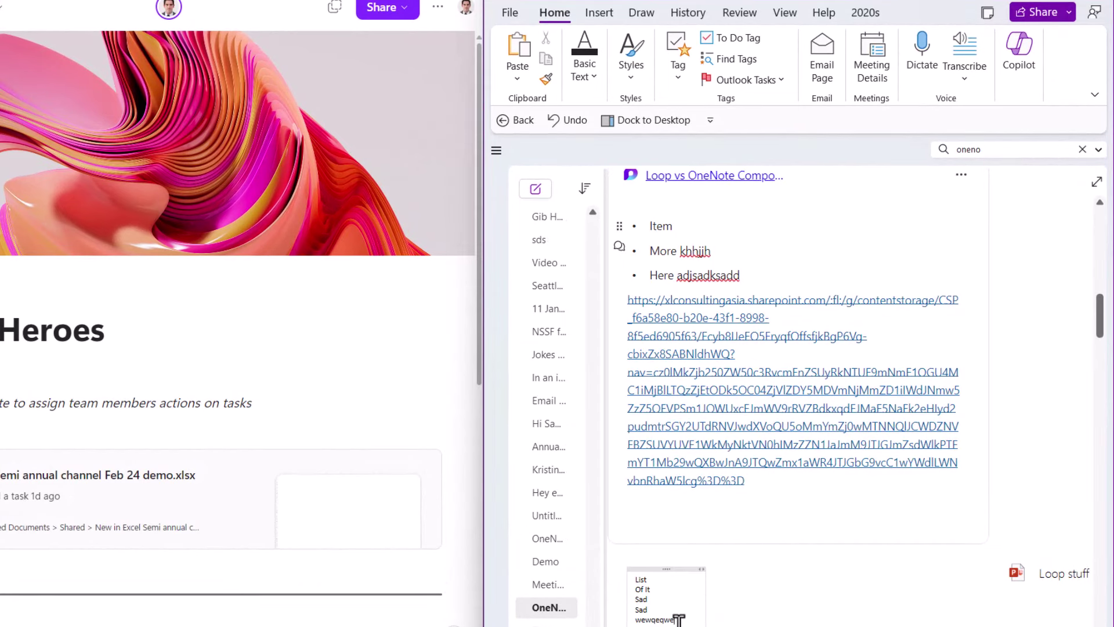
Tag all five lines as To Do and Important, ticking off the first Sad item
{"action": "left_click_drag", "start_coordinate": [677, 620], "coordinate": [635, 578]}
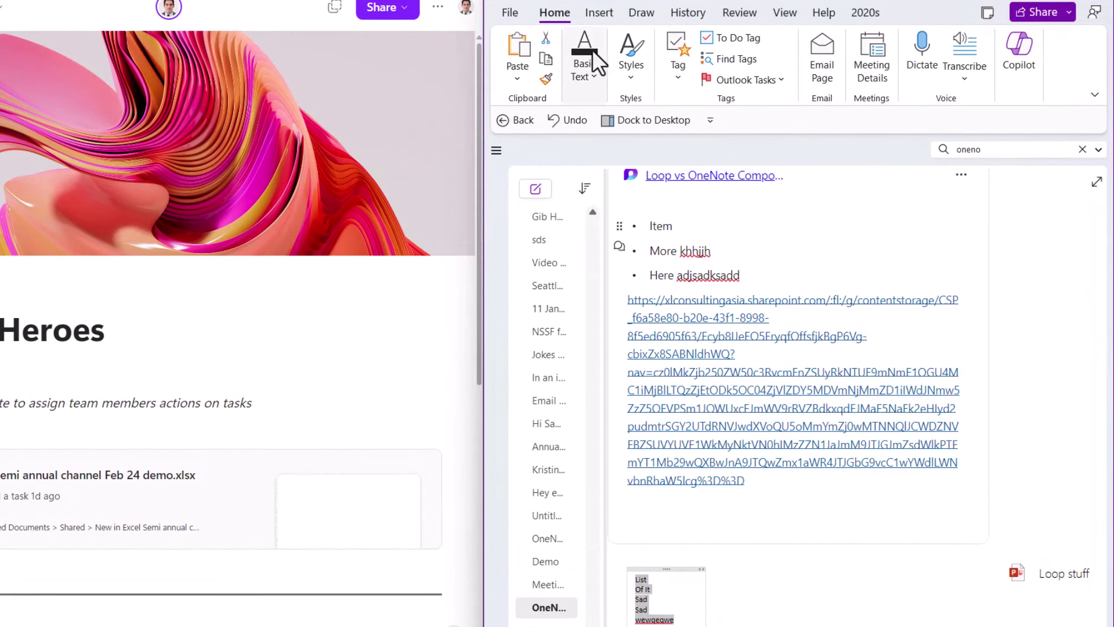
{"action": "left_click", "coordinate": [679, 72]}
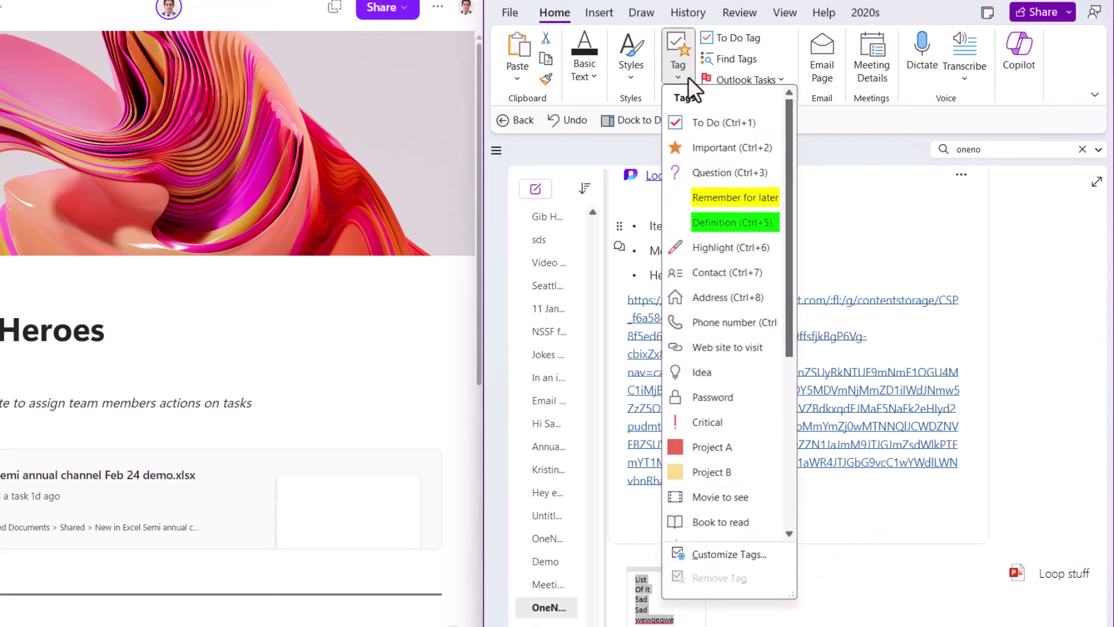
{"action": "left_click", "coordinate": [728, 36]}
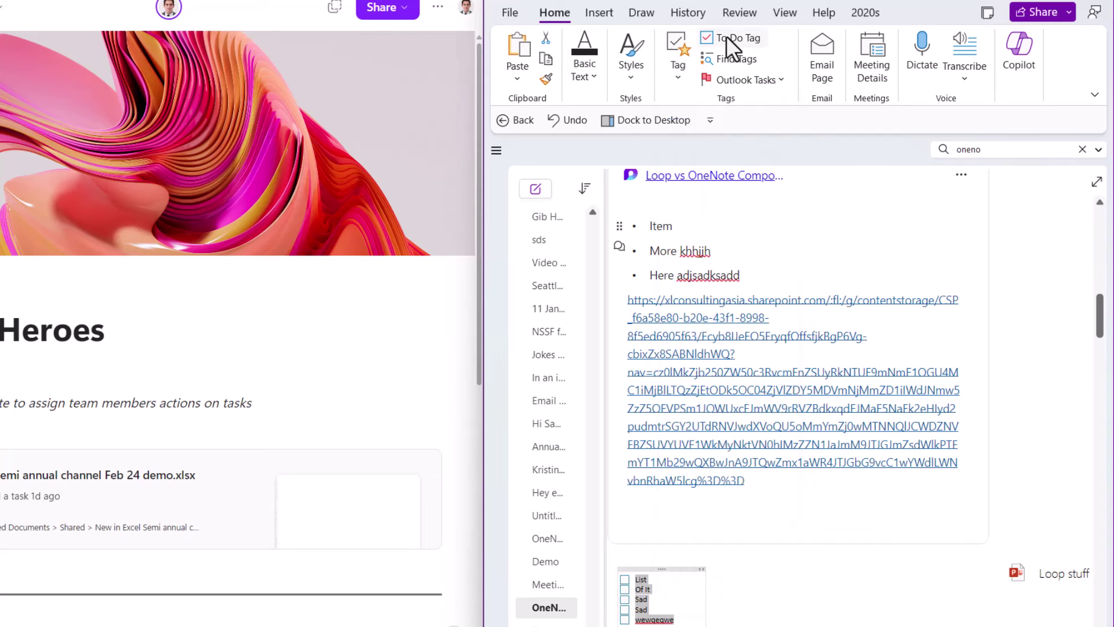
{"action": "left_click", "coordinate": [625, 596]}
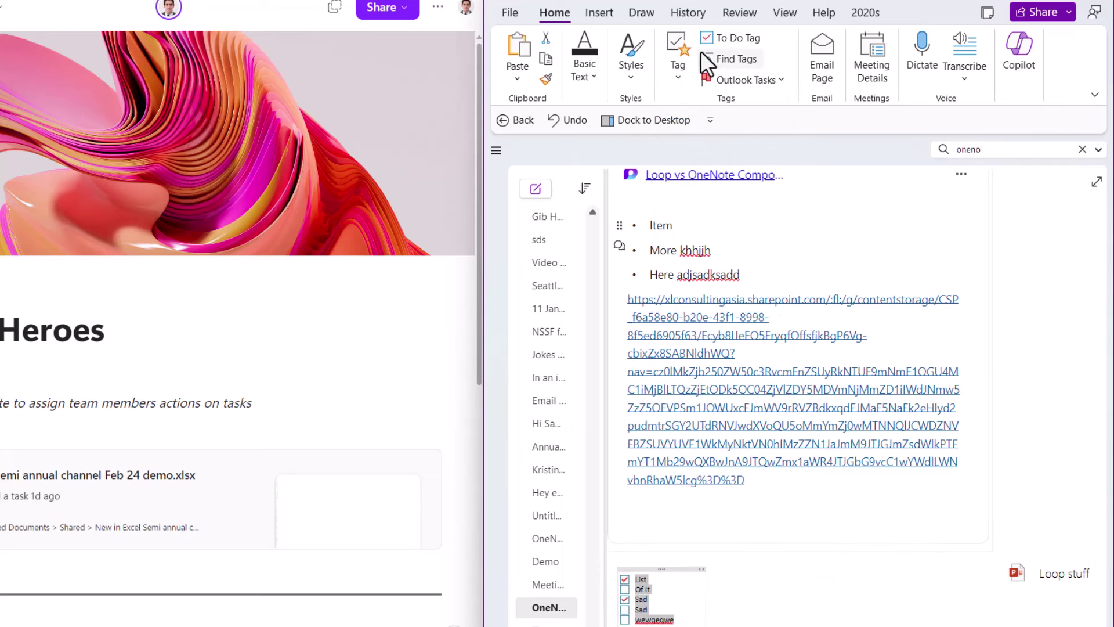
{"action": "left_click", "coordinate": [675, 77]}
{"action": "left_click", "coordinate": [708, 153]}
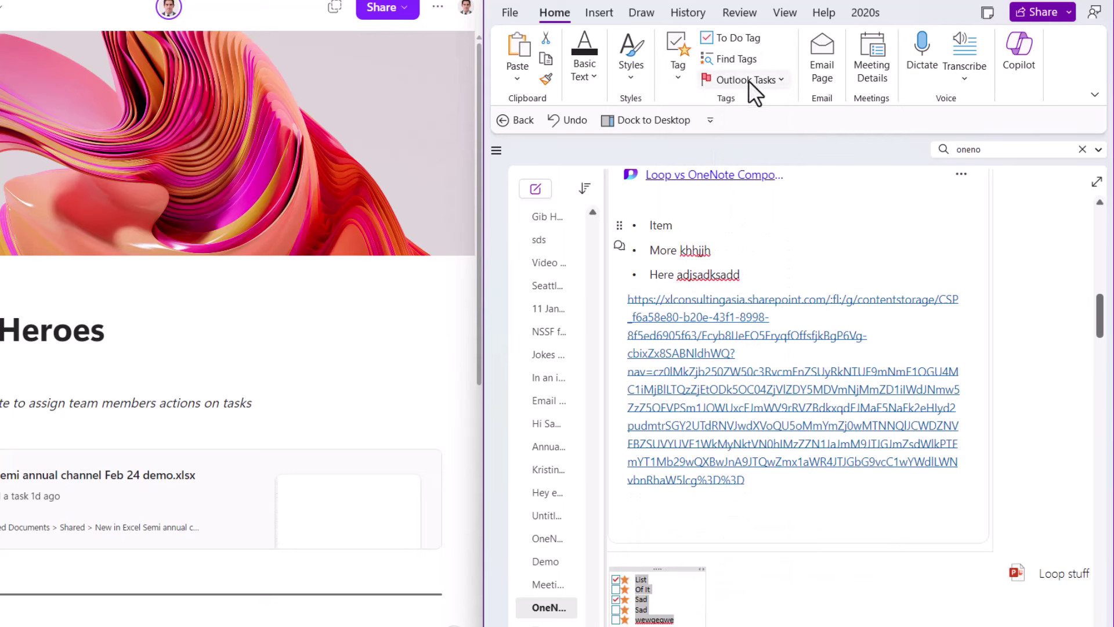
Check the Outlook Tasks options, close them unchanged, and scroll the Loop page
{"action": "left_click", "coordinate": [775, 82]}
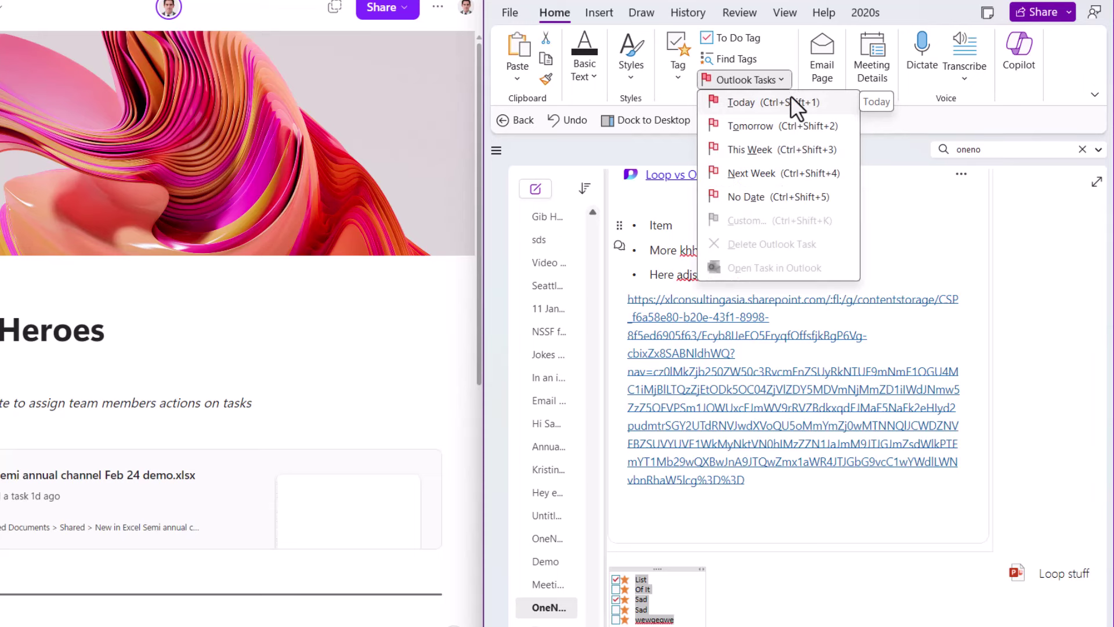
{"action": "left_click", "coordinate": [901, 563]}
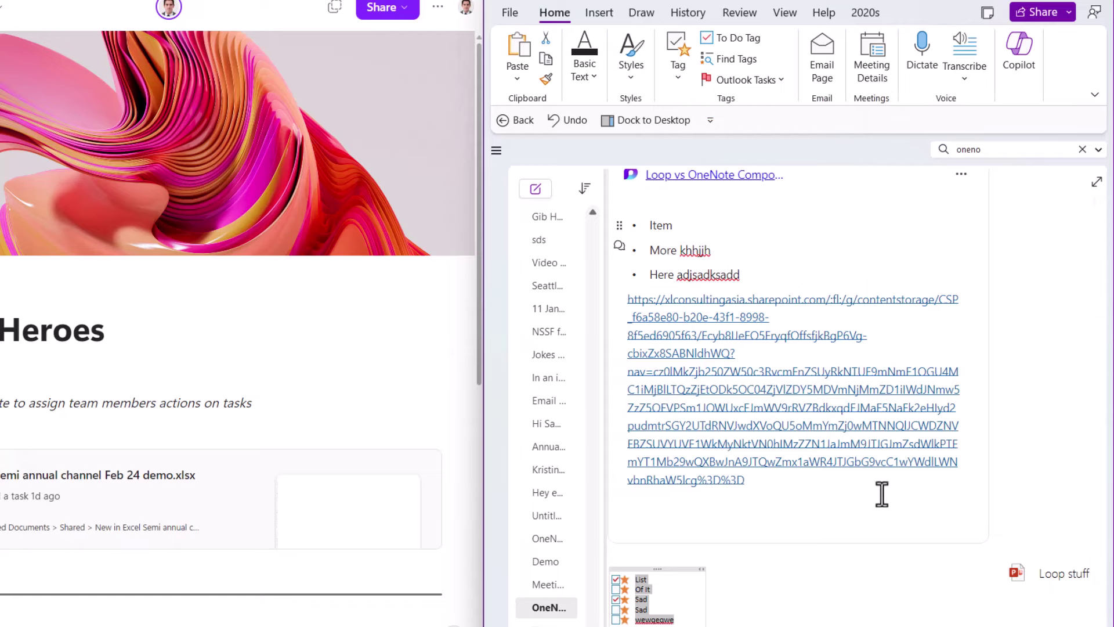
{"action": "left_click", "coordinate": [177, 432]}
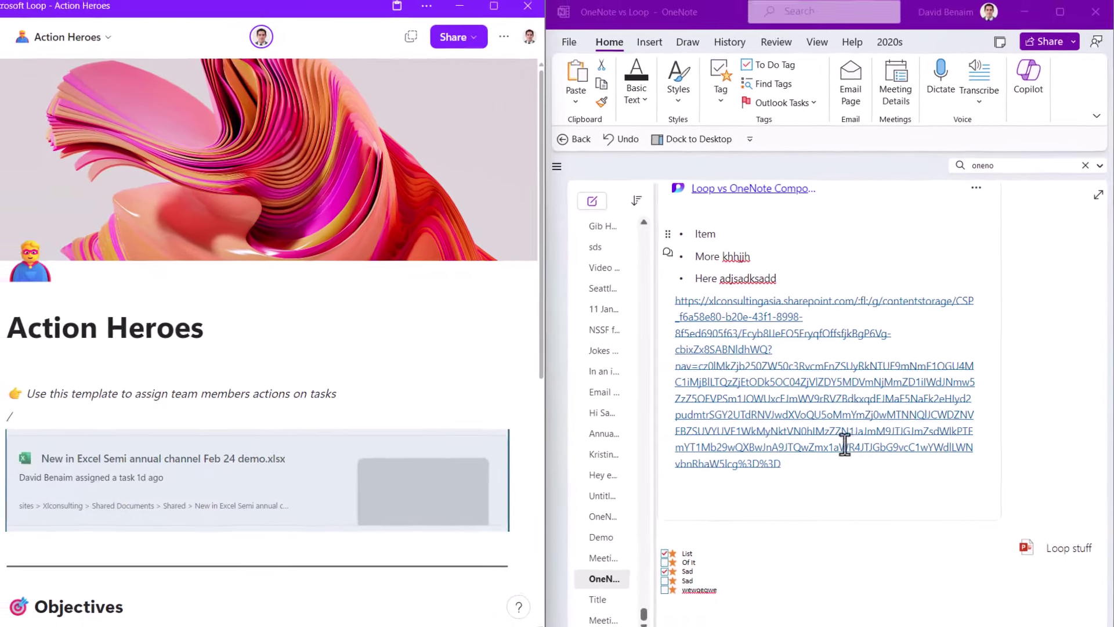
{"action": "scroll", "coordinate": [906, 467], "scroll_direction": "down", "scroll_amount": 3}
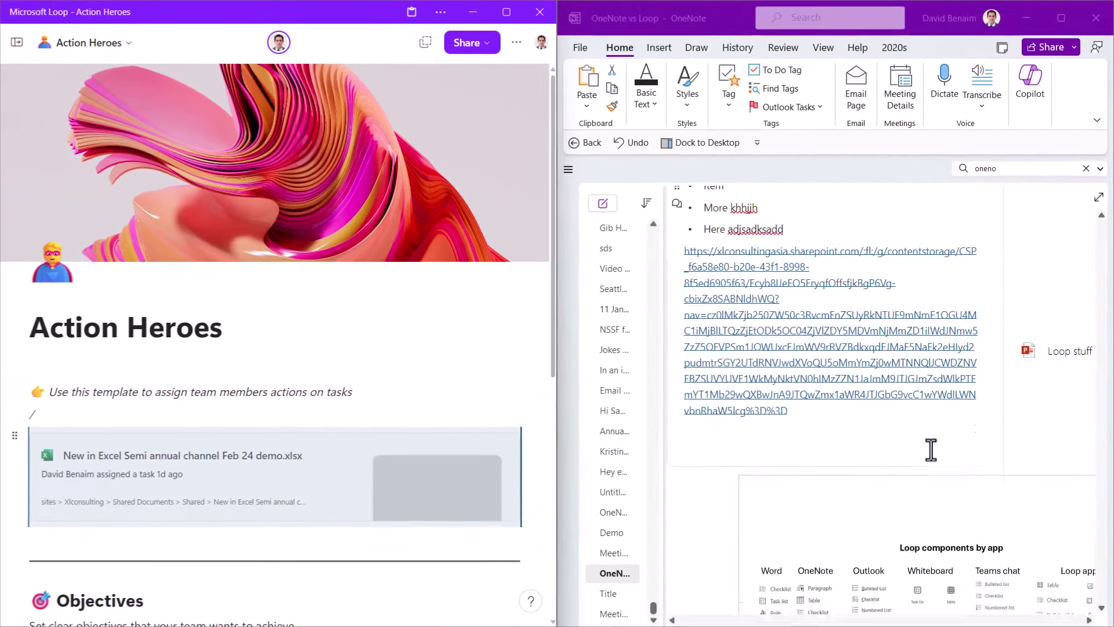
{"action": "scroll", "coordinate": [931, 450], "scroll_direction": "down", "scroll_amount": 4}
Insert a Loop checklist component on the OneNote page
{"action": "left_click", "coordinate": [709, 238]}
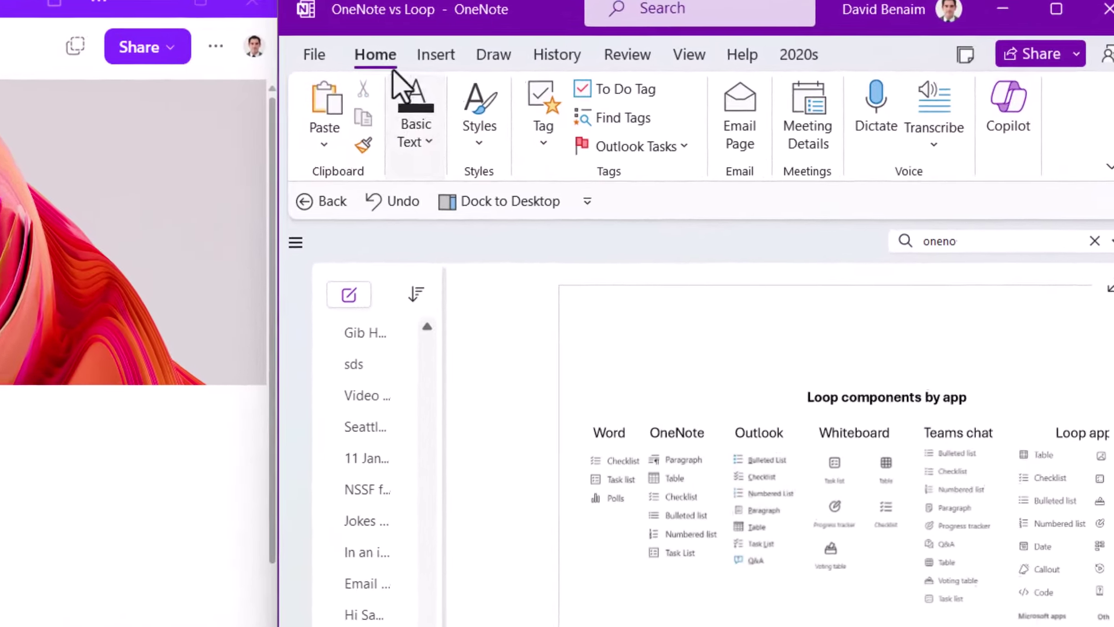
{"action": "left_click", "coordinate": [625, 51]}
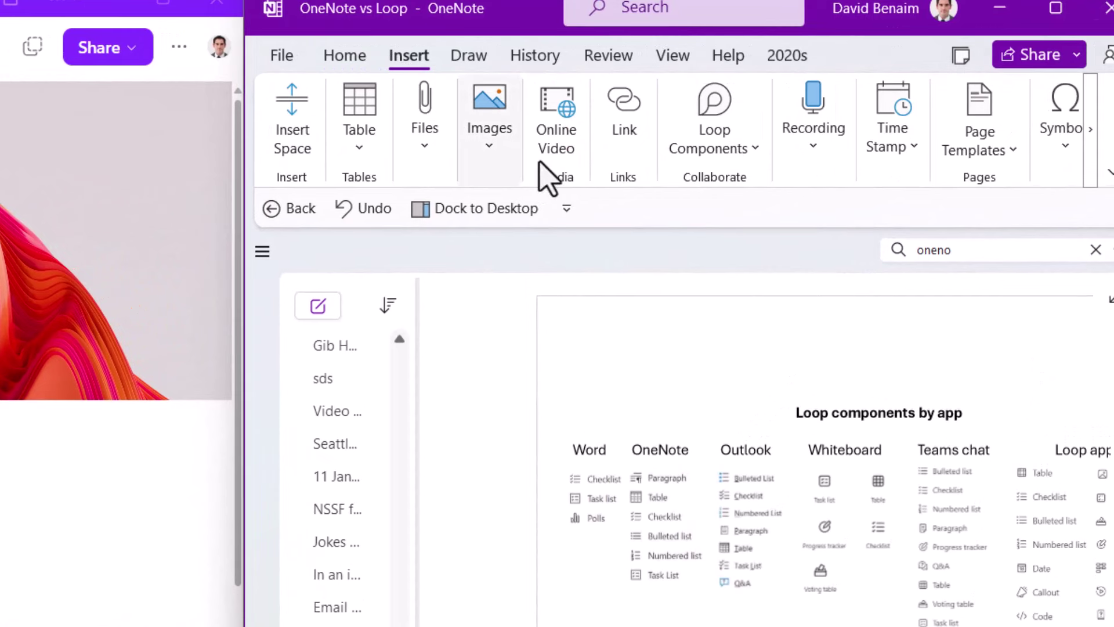
{"action": "left_click", "coordinate": [715, 150]}
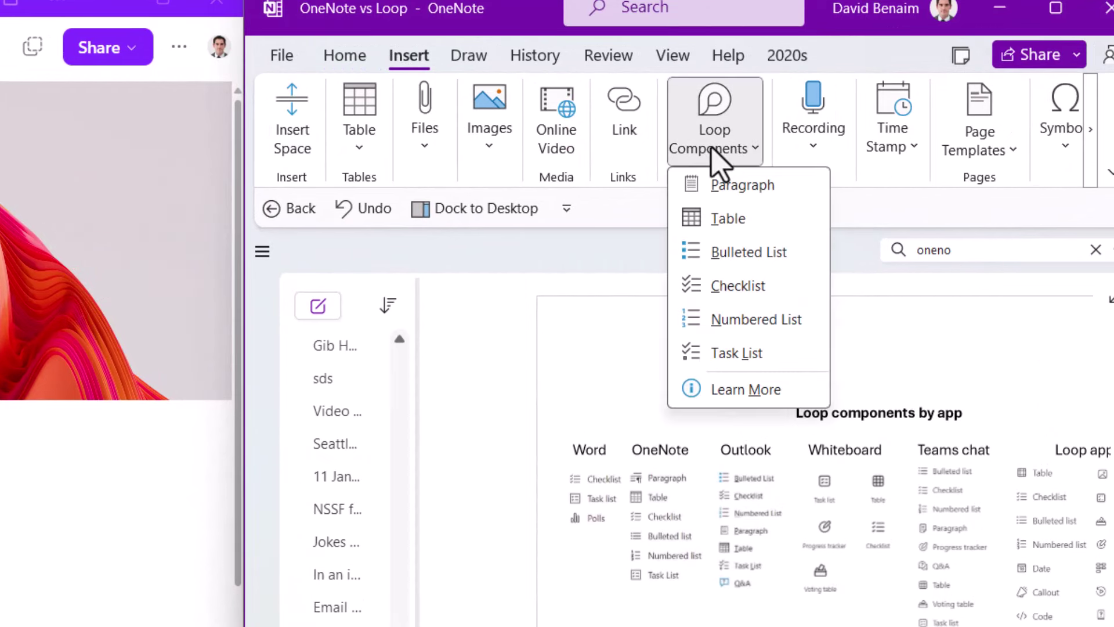
{"action": "left_click", "coordinate": [754, 294]}
List Get new phone, Install apps, Call mum, Buy cover; tick Install apps and copy the component
{"action": "type", "text": "Get new"}
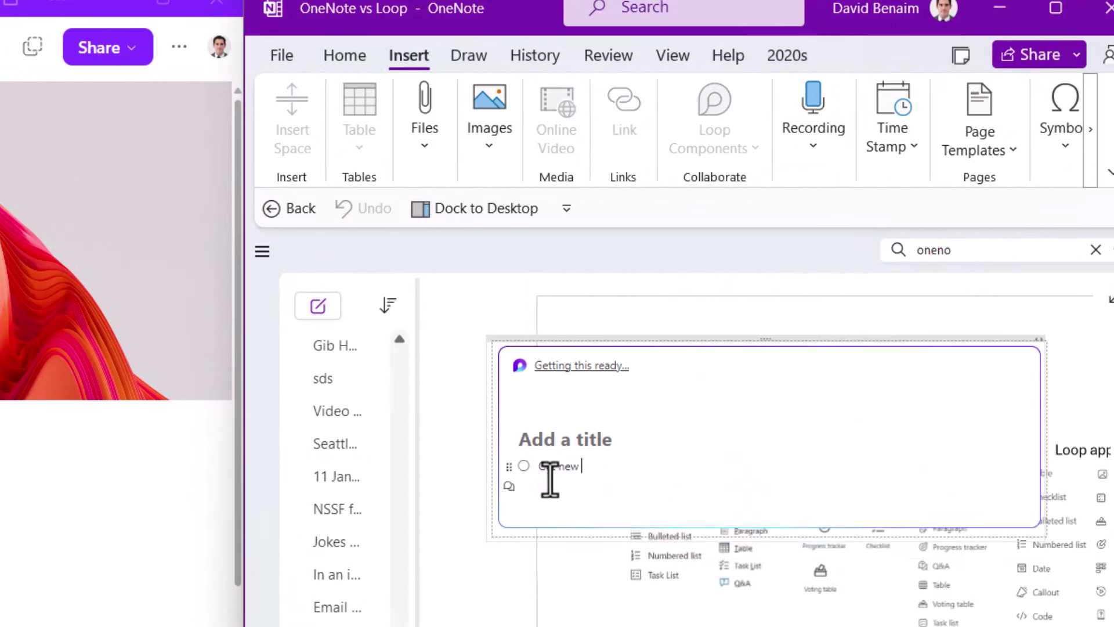
{"action": "type", "text": " phone"}
{"action": "key", "text": "Return"}
{"action": "type", "text": "Install"}
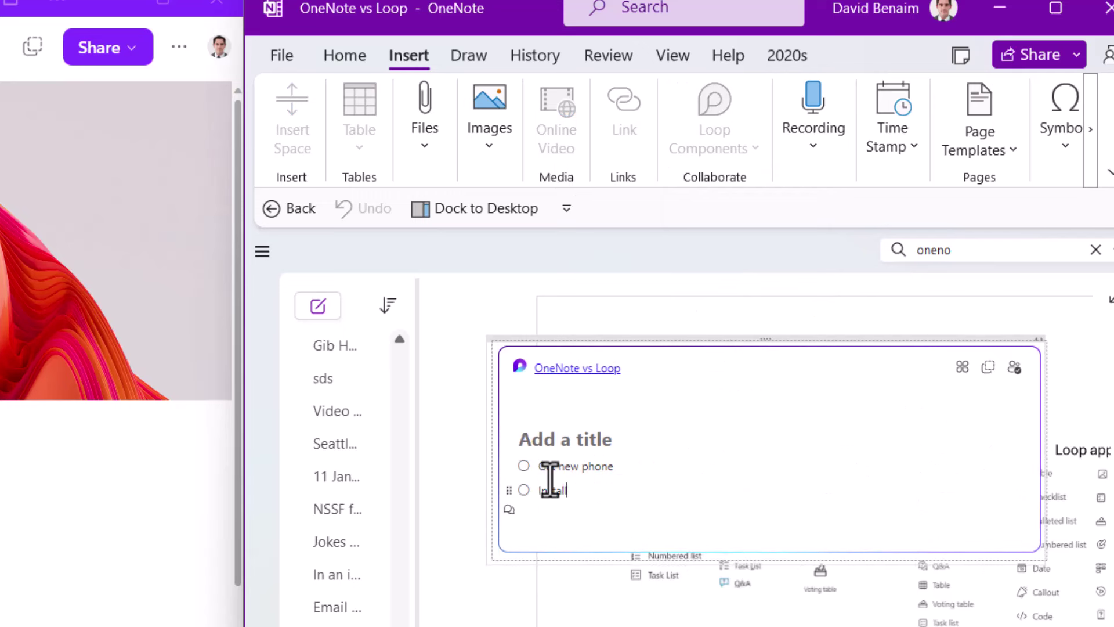
{"action": "type", "text": " apps"}
{"action": "key", "text": "Return"}
{"action": "type", "text": "Call"}
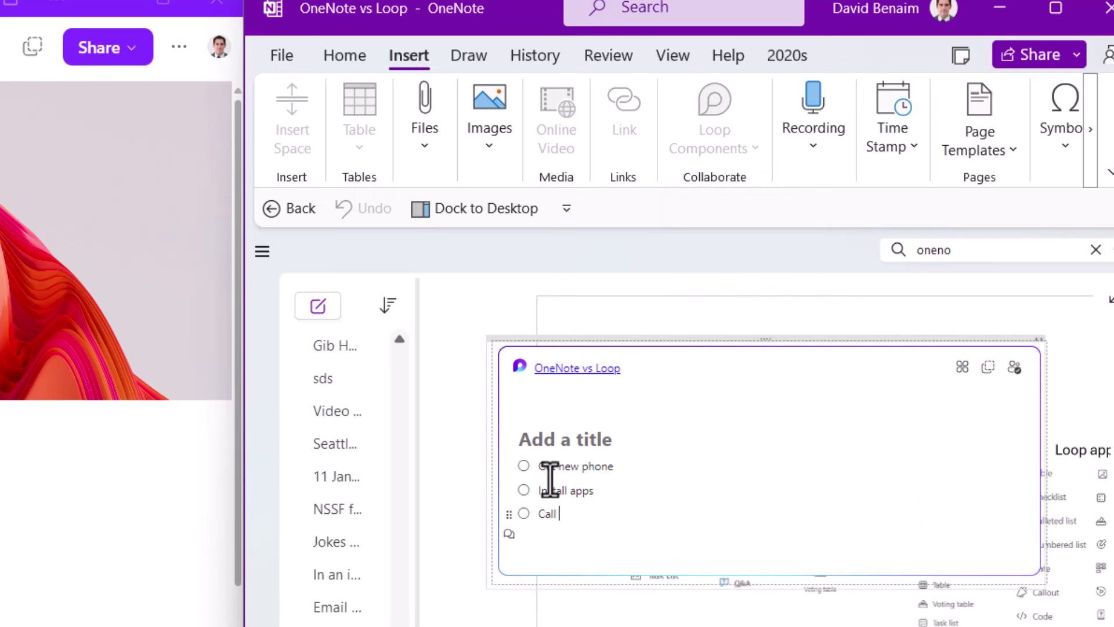
{"action": "type", "text": " mum"}
{"action": "key", "text": "Return"}
{"action": "type", "text": "Buy "}
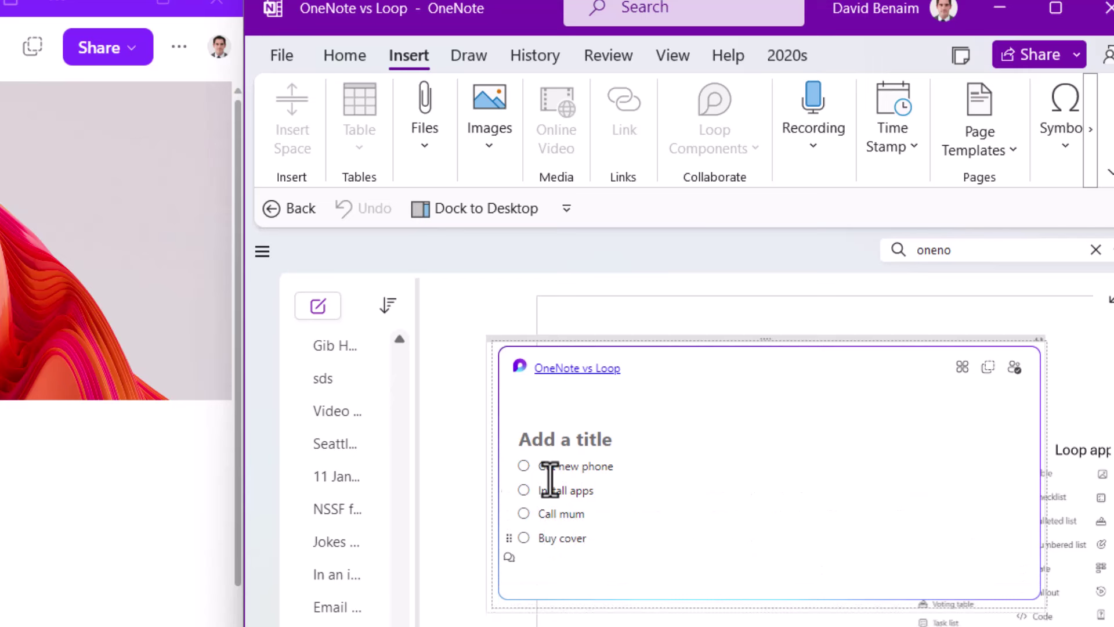
{"action": "type", "text": "cover"}
{"action": "left_click", "coordinate": [523, 490]}
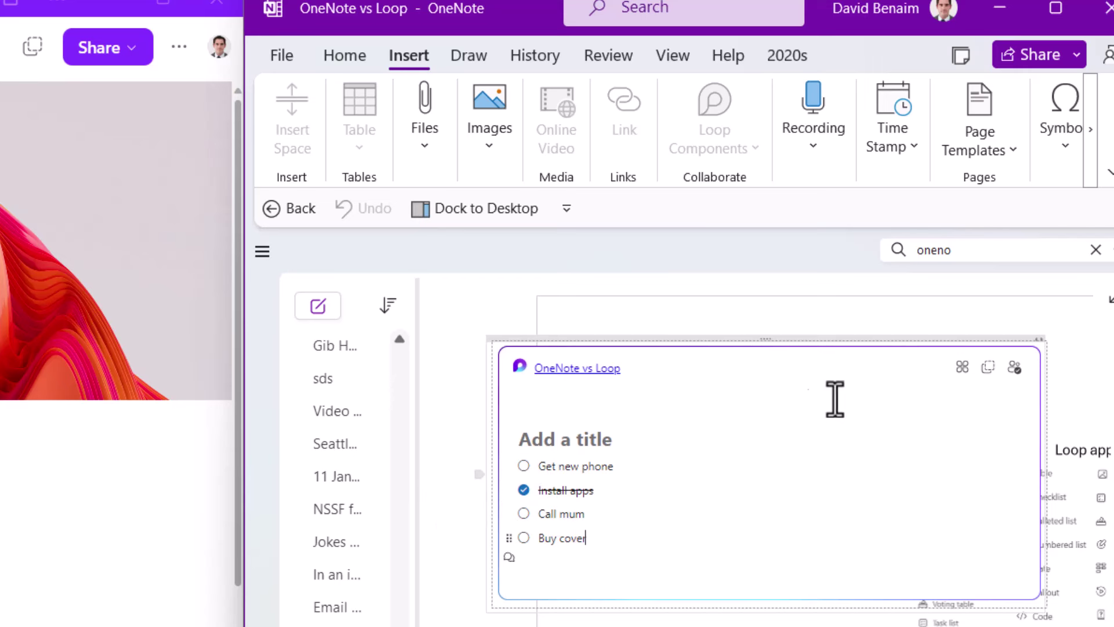
{"action": "left_click", "coordinate": [993, 375]}
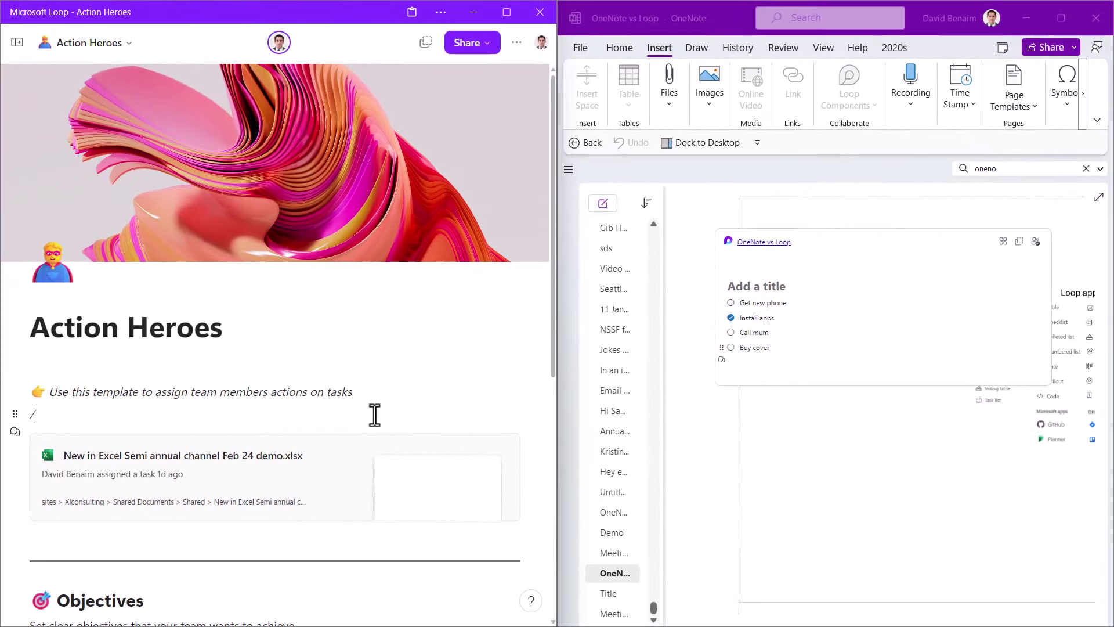
Paste the copied checklist into the Loop page and tick Buy cover in OneNote
{"action": "left_click", "coordinate": [365, 433]}
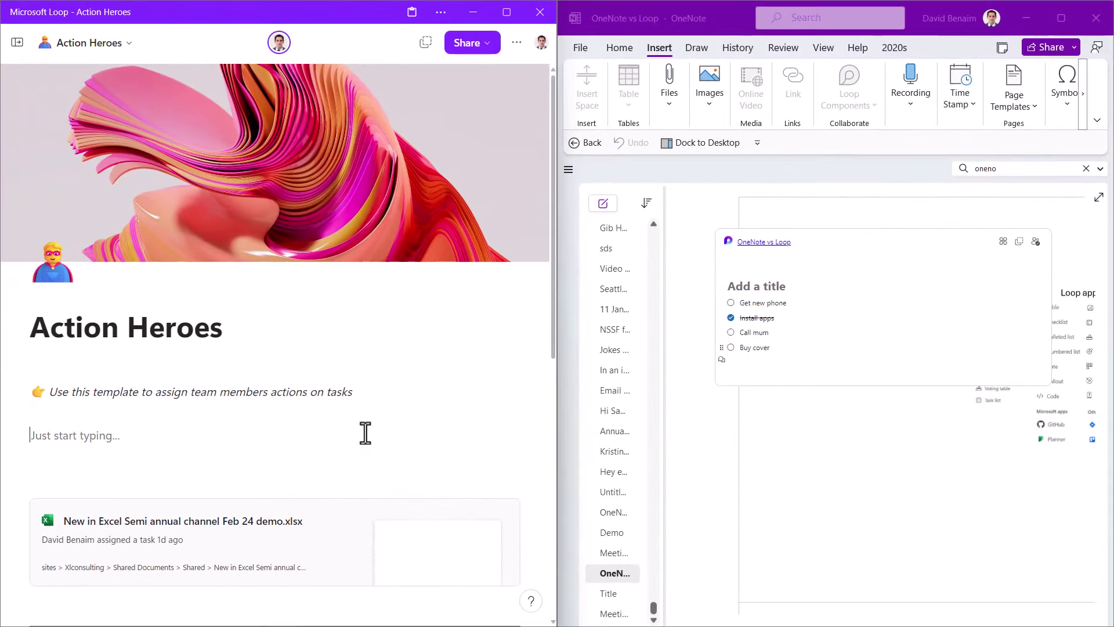
{"action": "key", "text": "ctrl+v"}
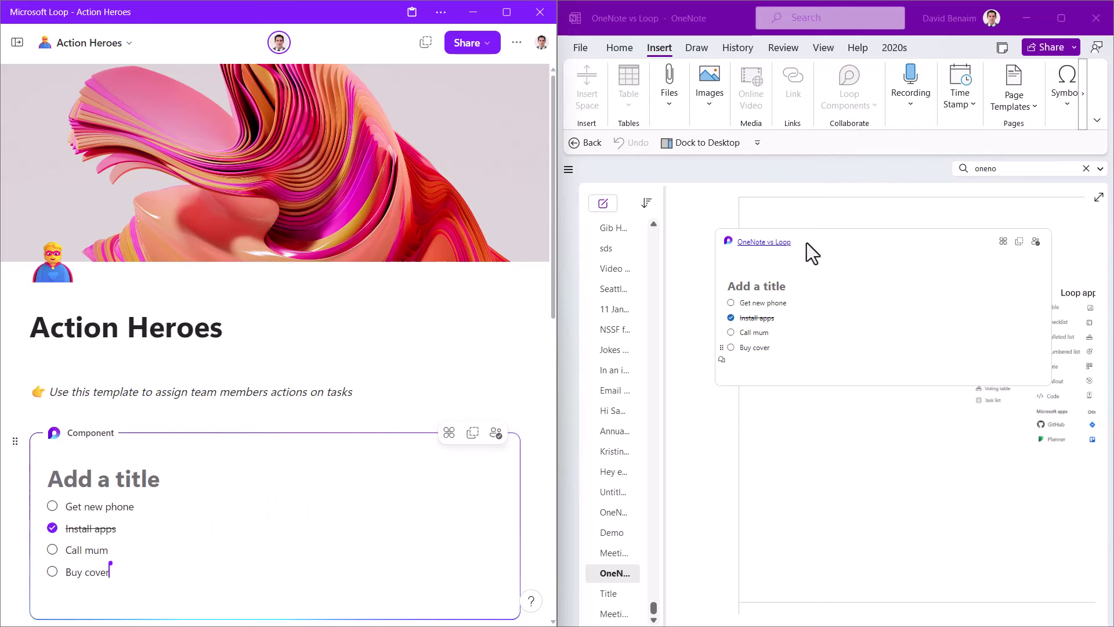
{"action": "left_click", "coordinate": [1050, 277]}
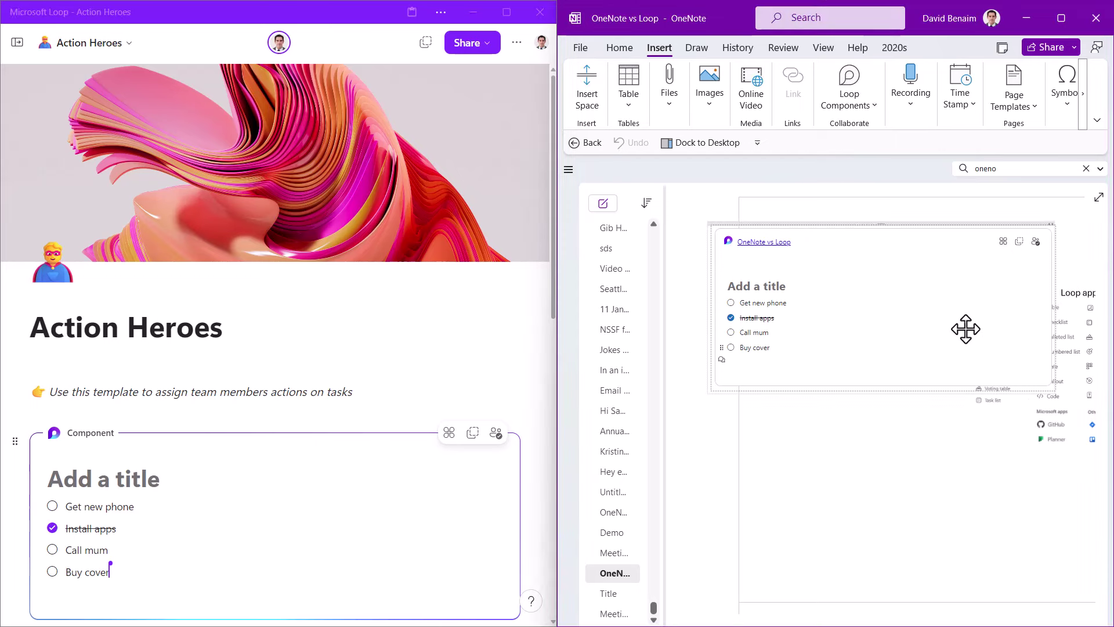
{"action": "left_click", "coordinate": [731, 347]}
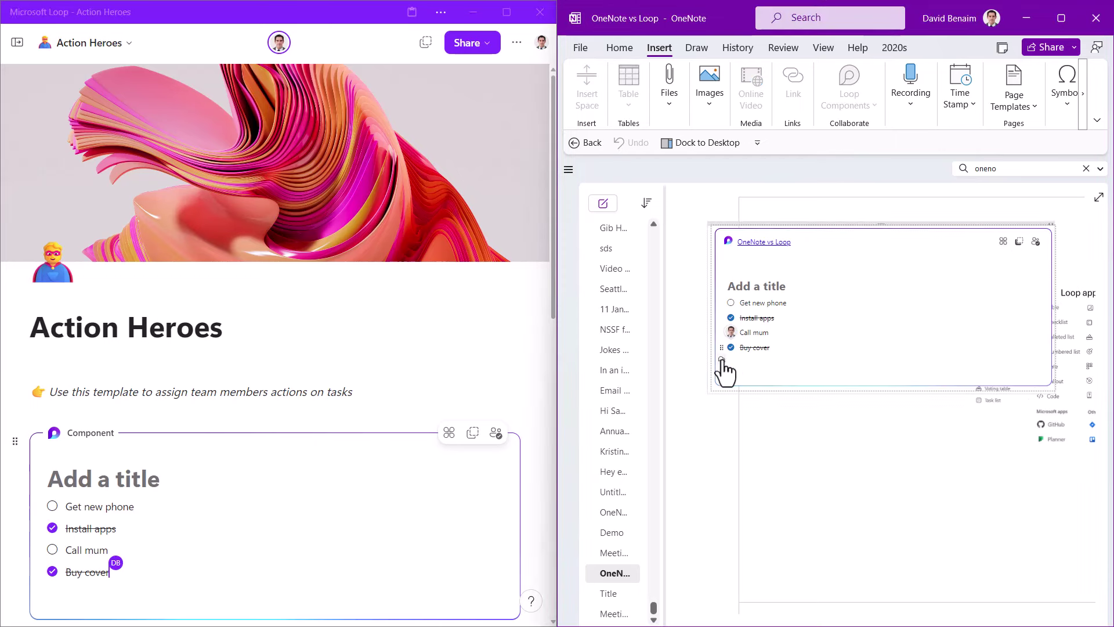
Dismiss Buy cover's reactions menu and move the checklist component further down the page
{"action": "left_click", "coordinate": [722, 359]}
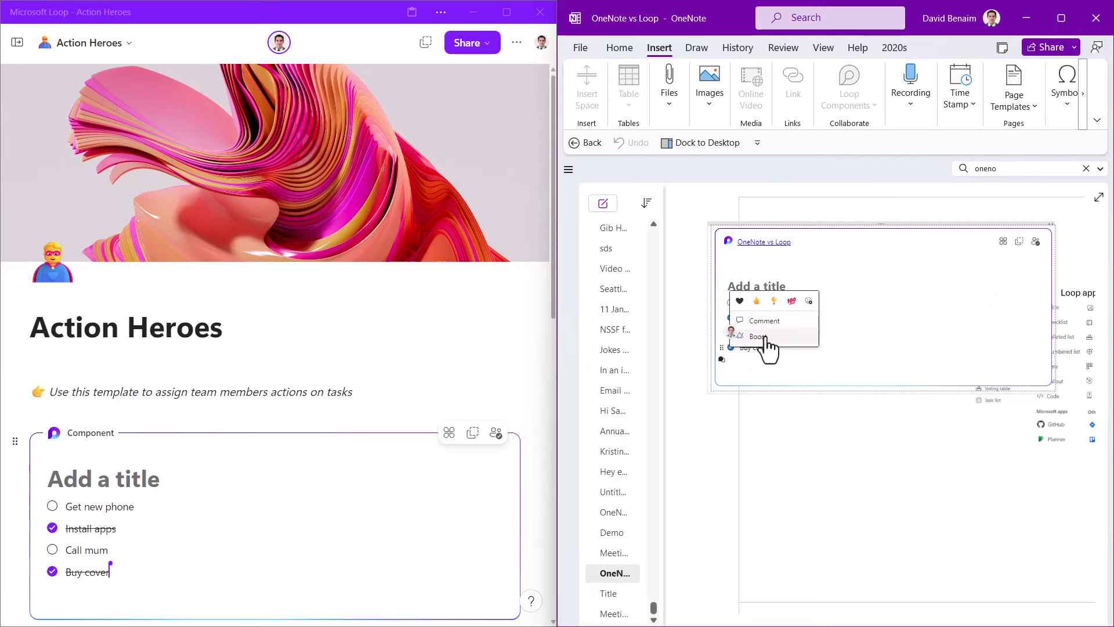
{"action": "left_click", "coordinate": [925, 256]}
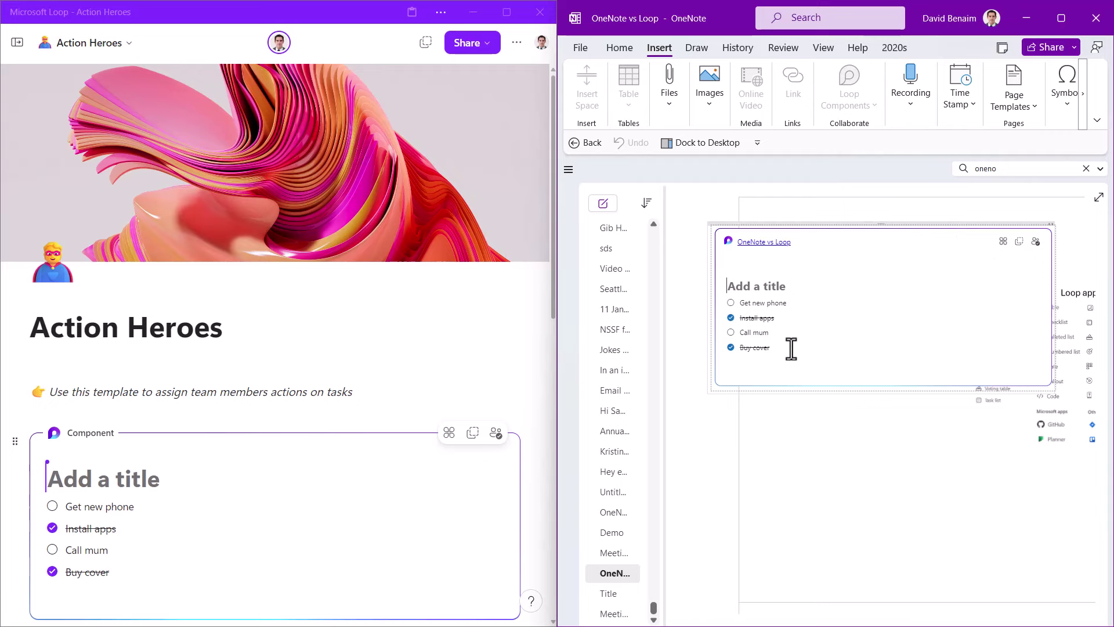
{"action": "left_click_drag", "start_coordinate": [855, 224], "coordinate": [847, 468]}
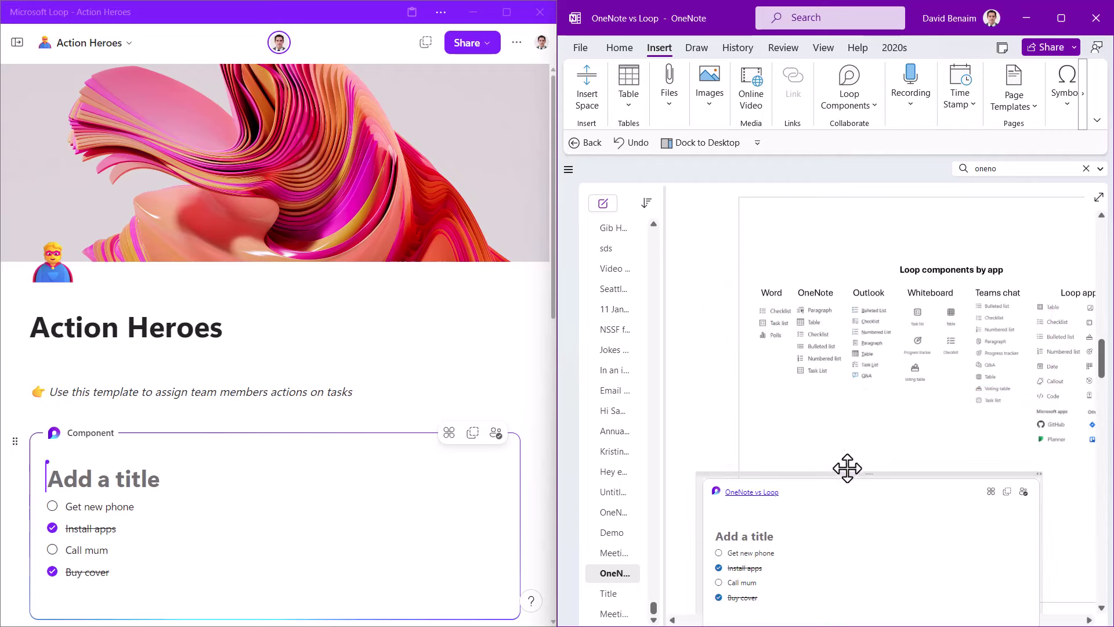
{"action": "scroll", "coordinate": [888, 383], "scroll_direction": "down", "scroll_amount": 15}
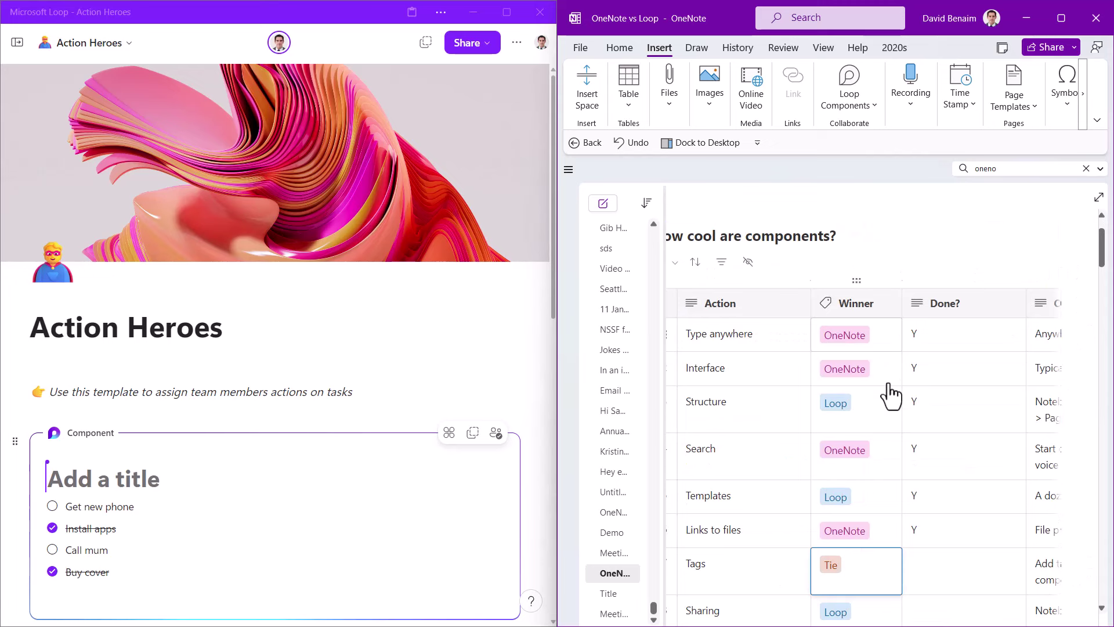
{"action": "scroll", "coordinate": [1105, 286], "scroll_direction": "up", "scroll_amount": 1}
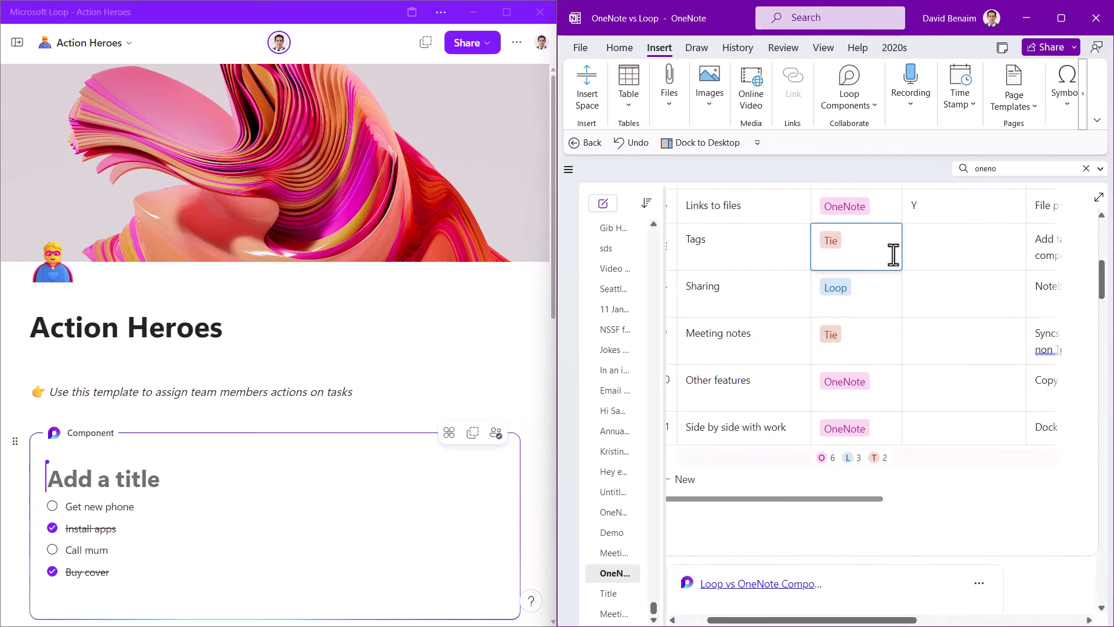
Mark the Tags row Y under Done? in the comparison table
{"action": "left_click", "coordinate": [924, 247]}
{"action": "type", "text": "Y"}
{"action": "scroll", "coordinate": [925, 248], "scroll_direction": "up", "scroll_amount": 1}
{"action": "key", "text": "Return"}
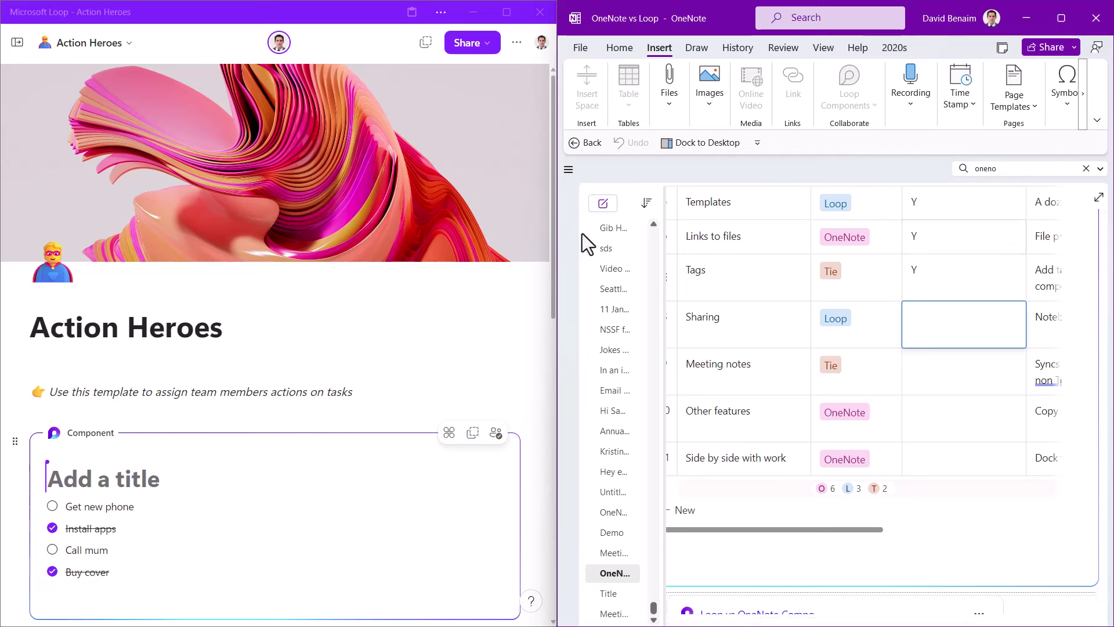
{"action": "left_click_drag", "start_coordinate": [656, 607], "coordinate": [668, 229]}
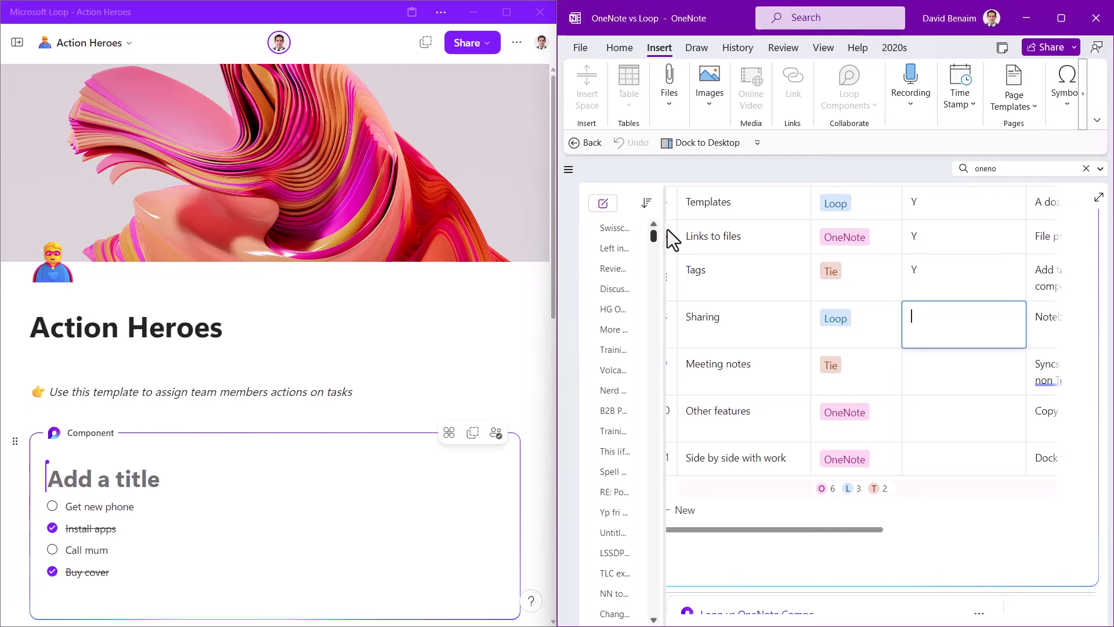
Show OneNote's notebook and section list, then click back into both pages
{"action": "left_click", "coordinate": [575, 171]}
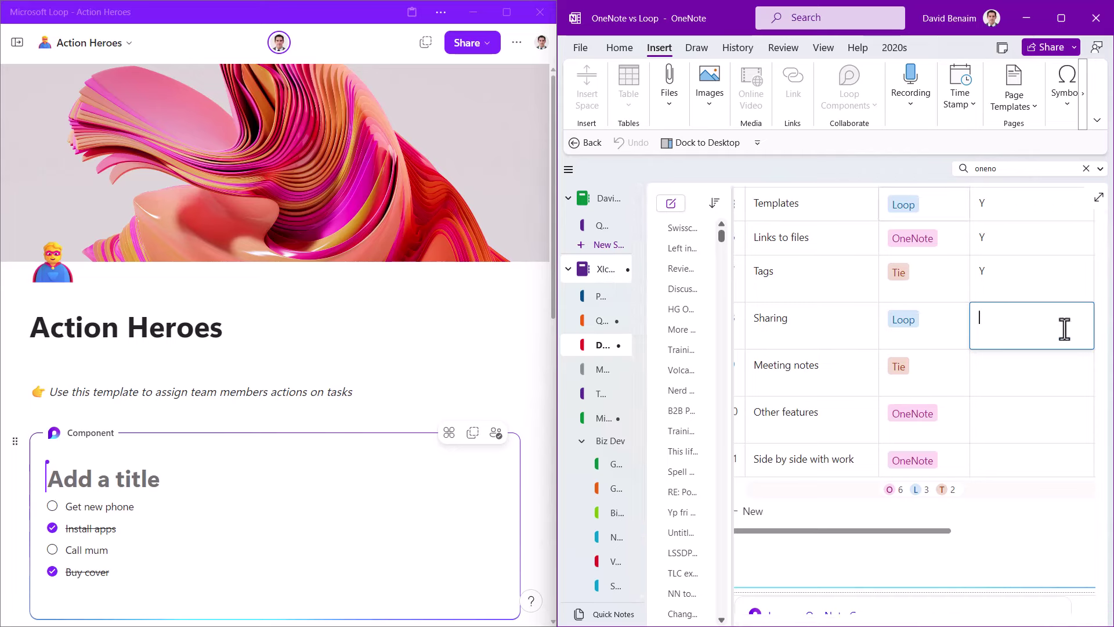
{"action": "left_click", "coordinate": [791, 547]}
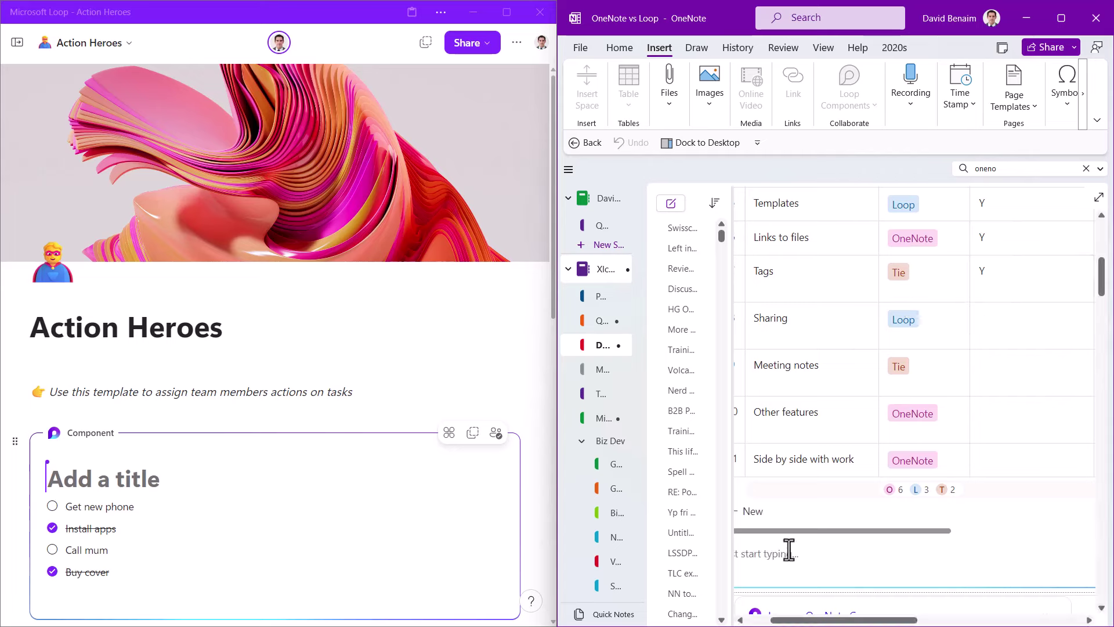
{"action": "left_click", "coordinate": [153, 385]}
{"action": "left_click", "coordinate": [102, 392]}
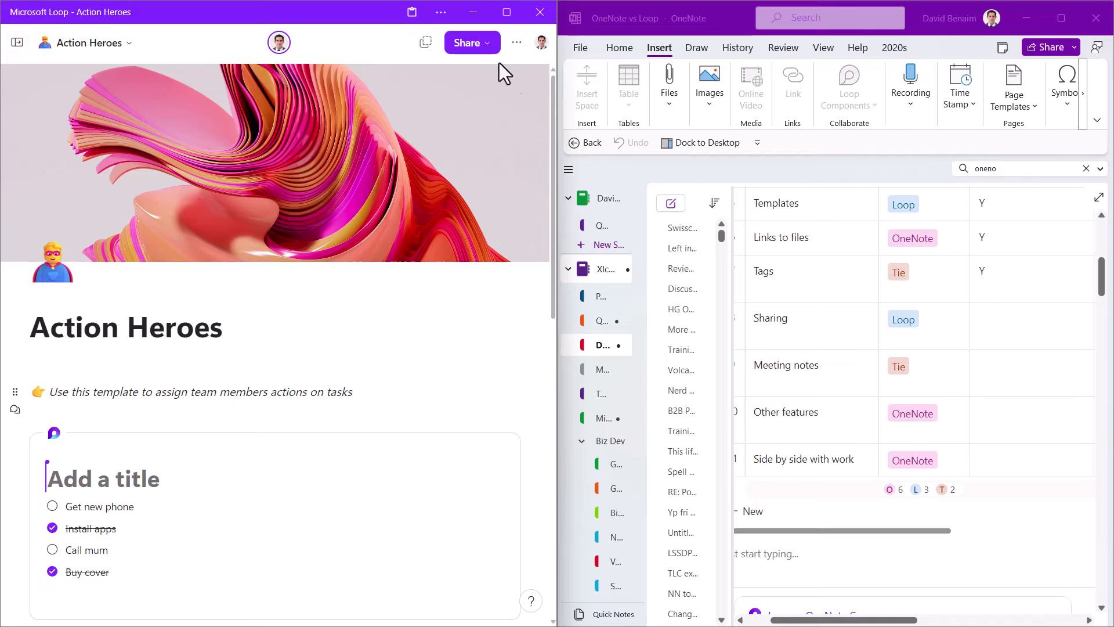
View the Loop page's Workspace, Page link and Loop component share options, then close them
{"action": "left_click", "coordinate": [486, 43]}
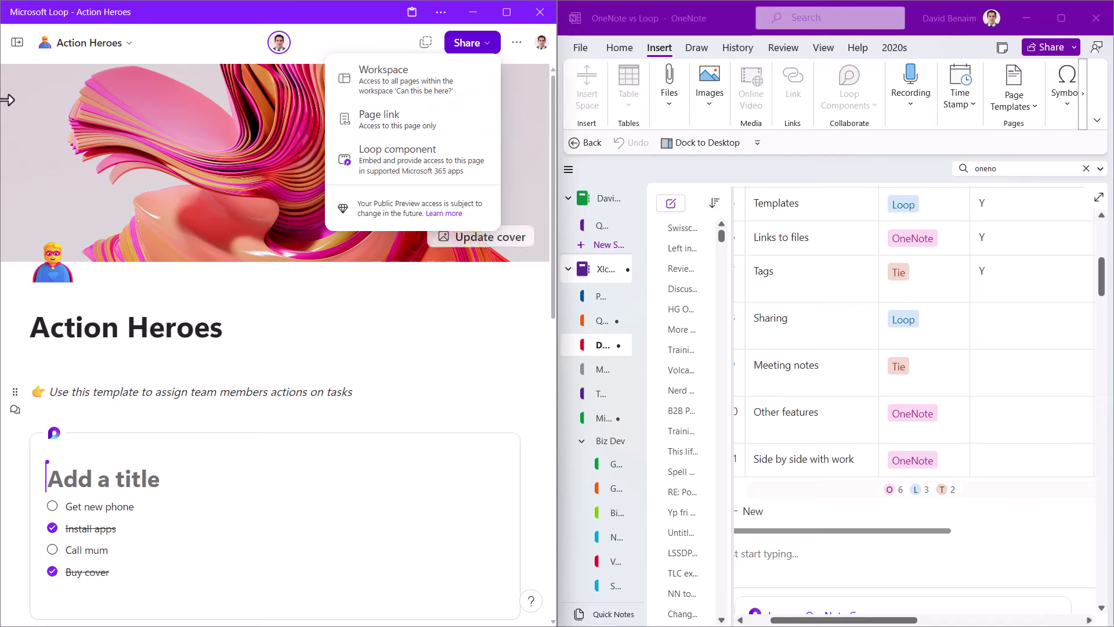
{"action": "left_click", "coordinate": [184, 469]}
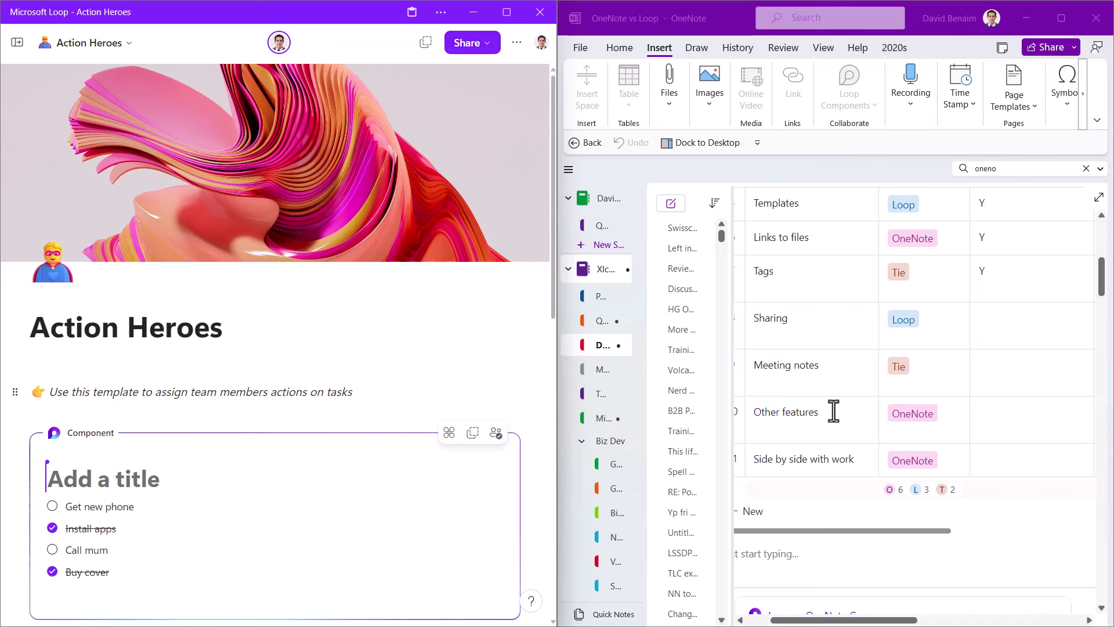
Hide the notebook list, mark Sharing Y under Done?, and create a new untitled page
{"action": "left_click", "coordinate": [568, 170]}
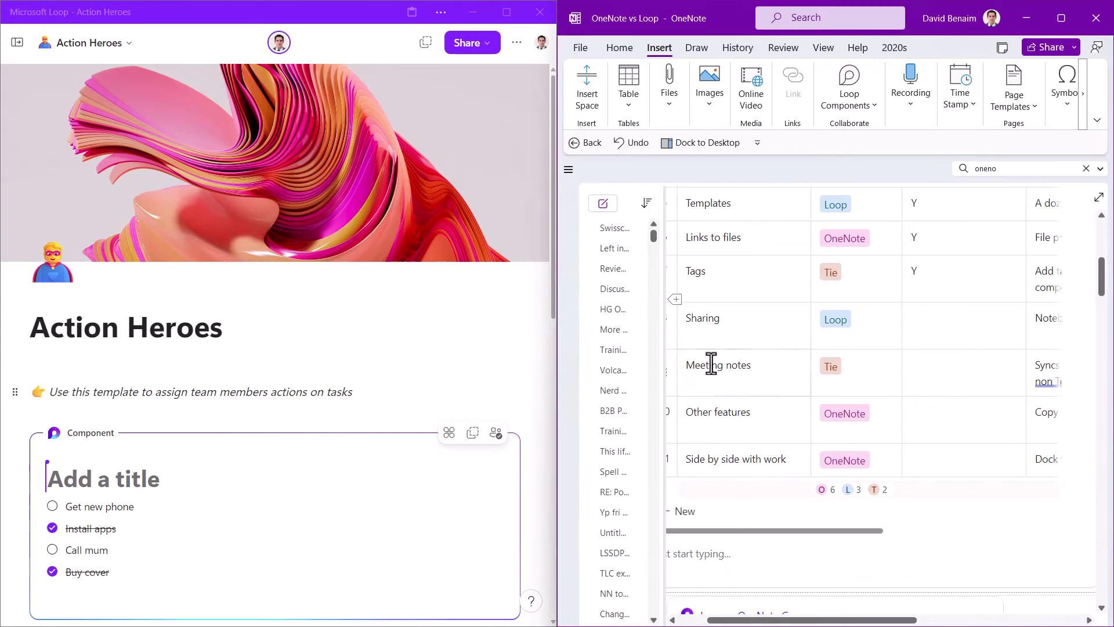
{"action": "left_click", "coordinate": [803, 531]}
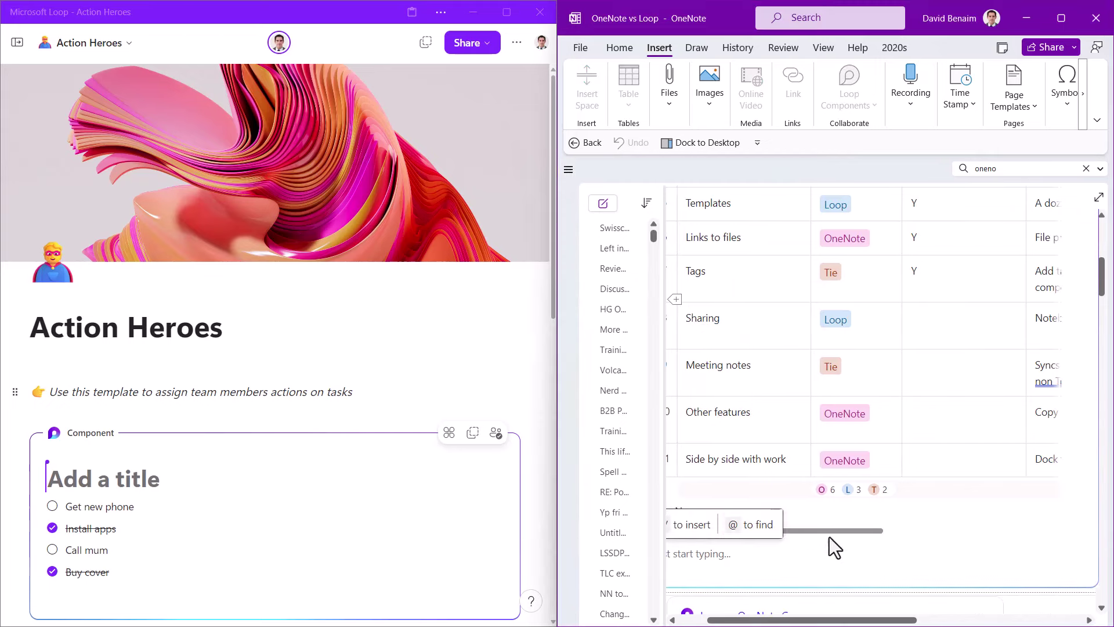
{"action": "left_click_drag", "start_coordinate": [826, 620], "coordinate": [796, 622]}
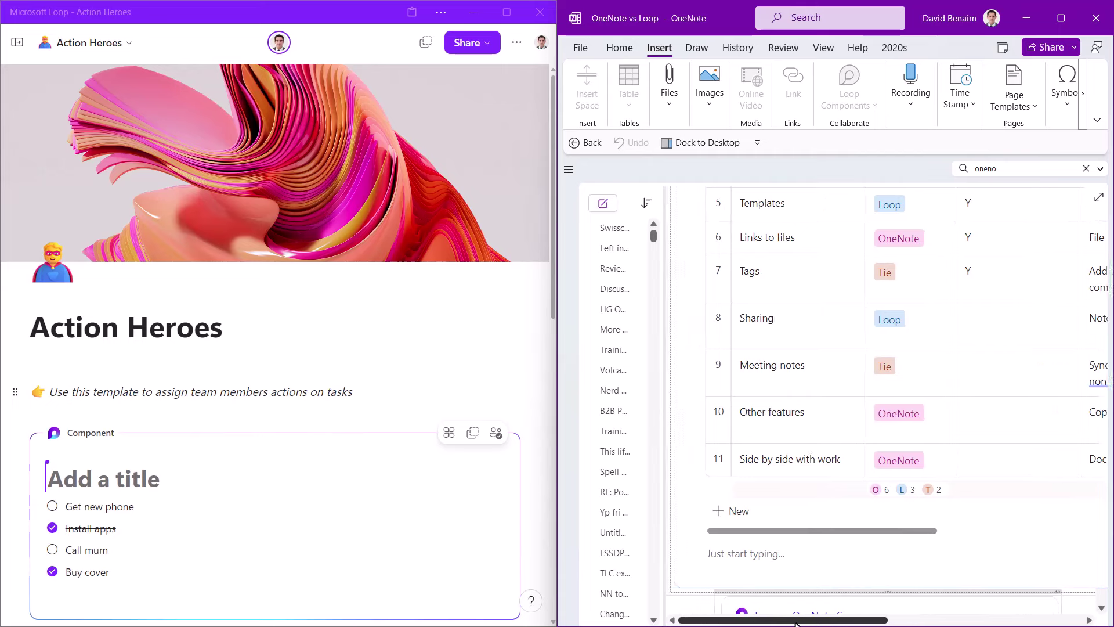
{"action": "left_click", "coordinate": [992, 321]}
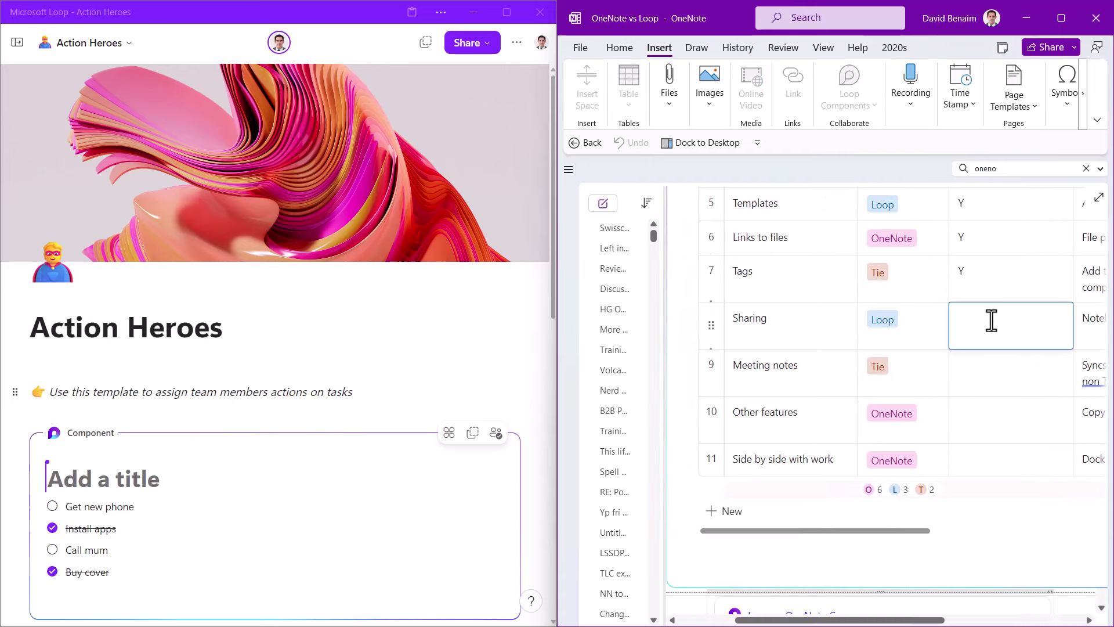
{"action": "type", "text": "/y"}
{"action": "key", "text": "BackSpace"}
{"action": "key", "text": "BackSpace"}
{"action": "key", "text": "Down"}
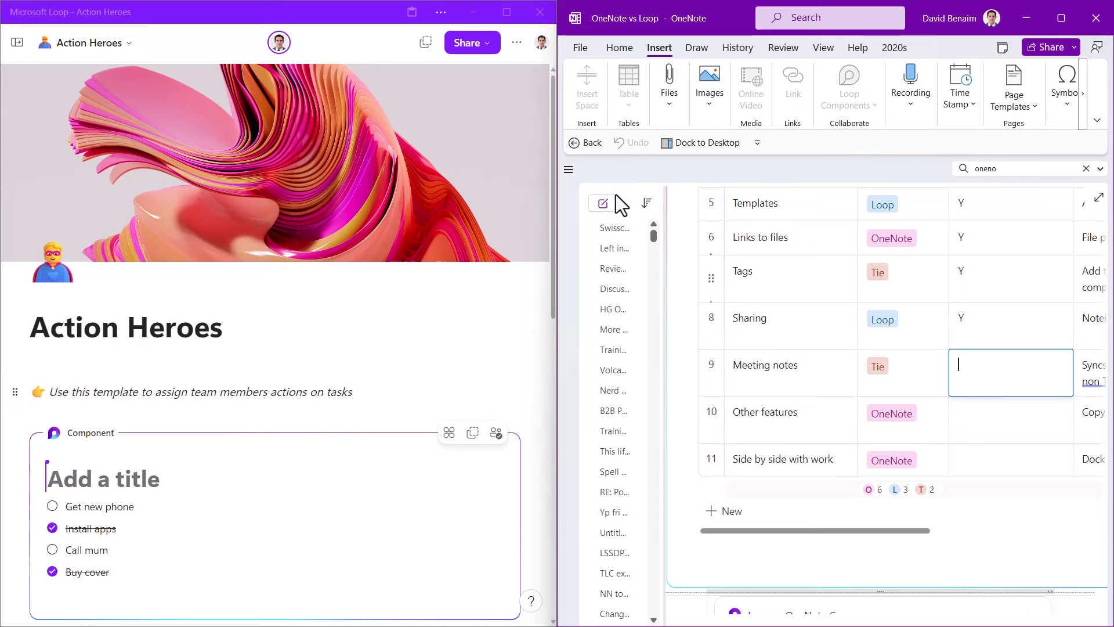
{"action": "left_click", "coordinate": [604, 203]}
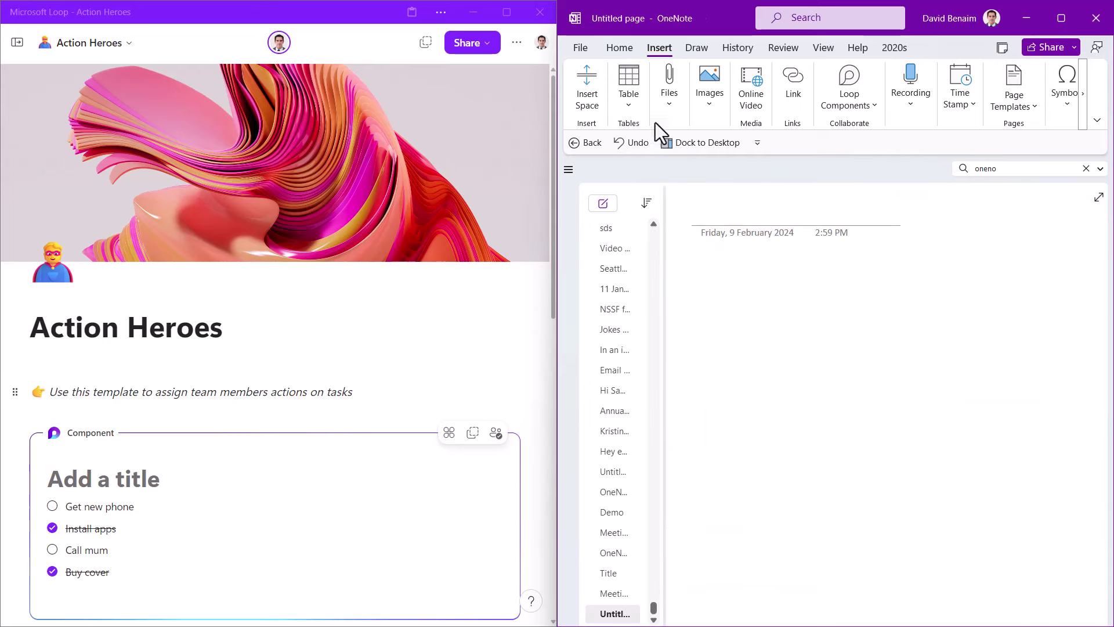
Insert the Billing meeting details from Thursday 8 February into the OneNote page
{"action": "left_click", "coordinate": [618, 48]}
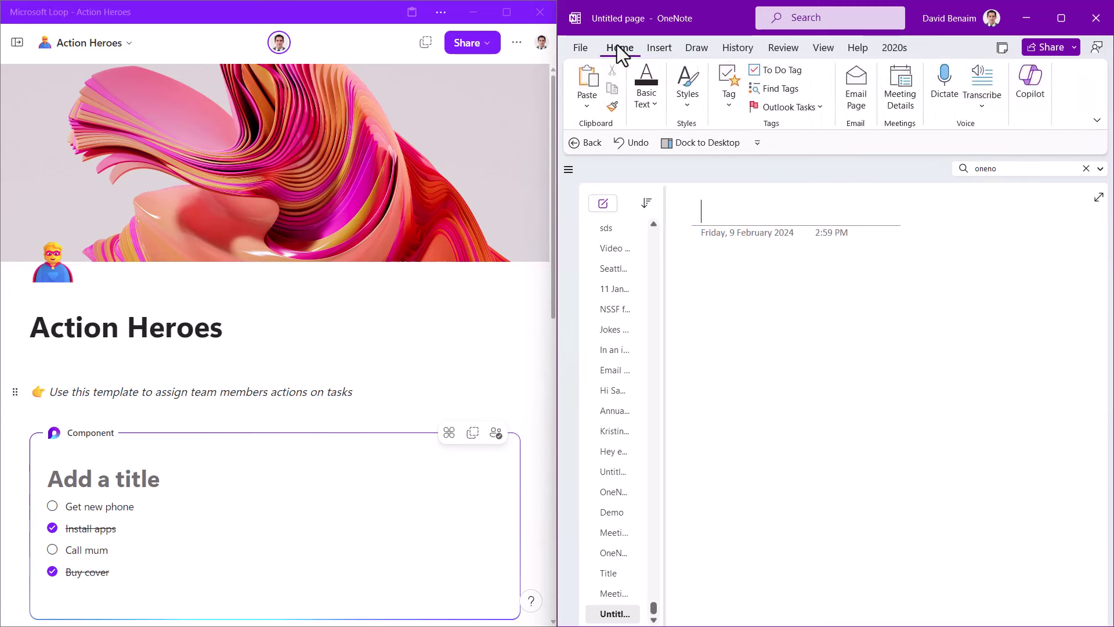
{"action": "left_click", "coordinate": [896, 108]}
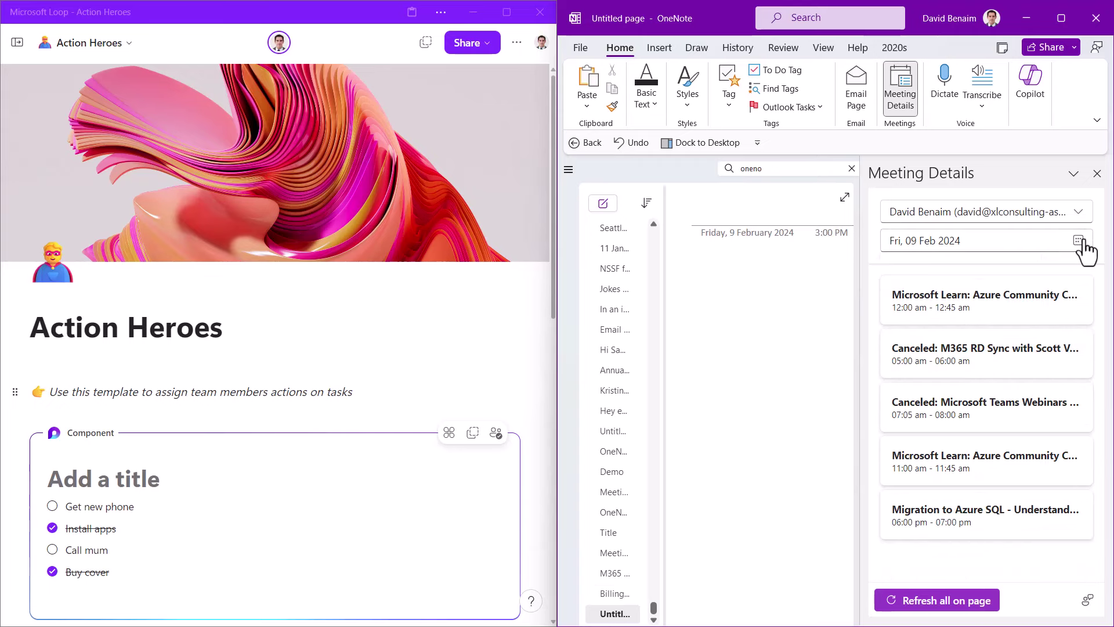
{"action": "left_click", "coordinate": [1079, 241]}
{"action": "left_click", "coordinate": [963, 335]}
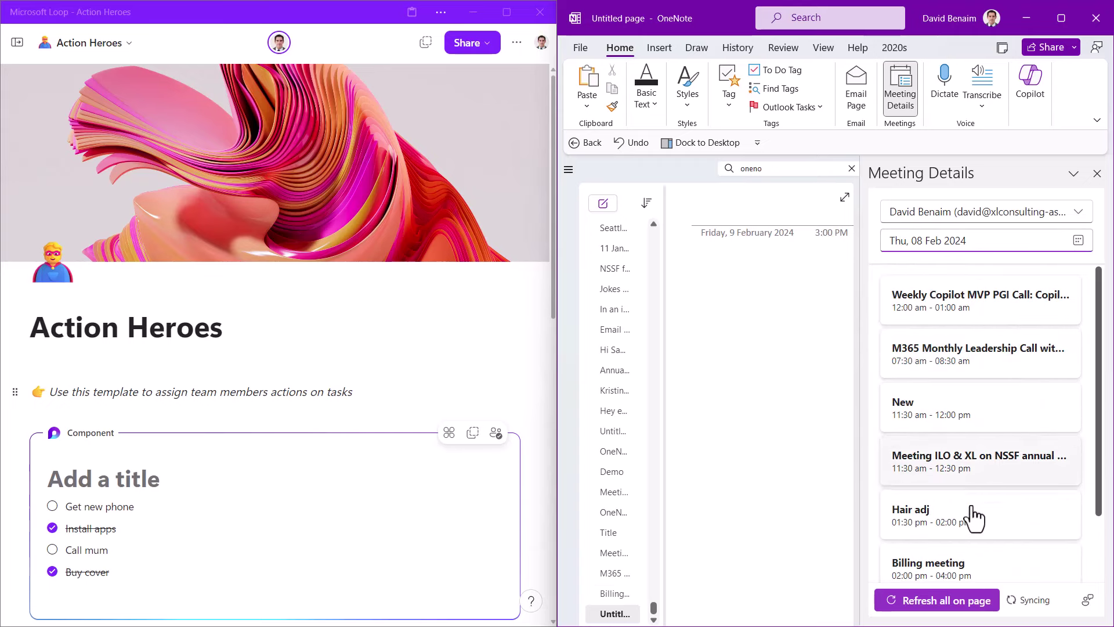
{"action": "left_click", "coordinate": [965, 583]}
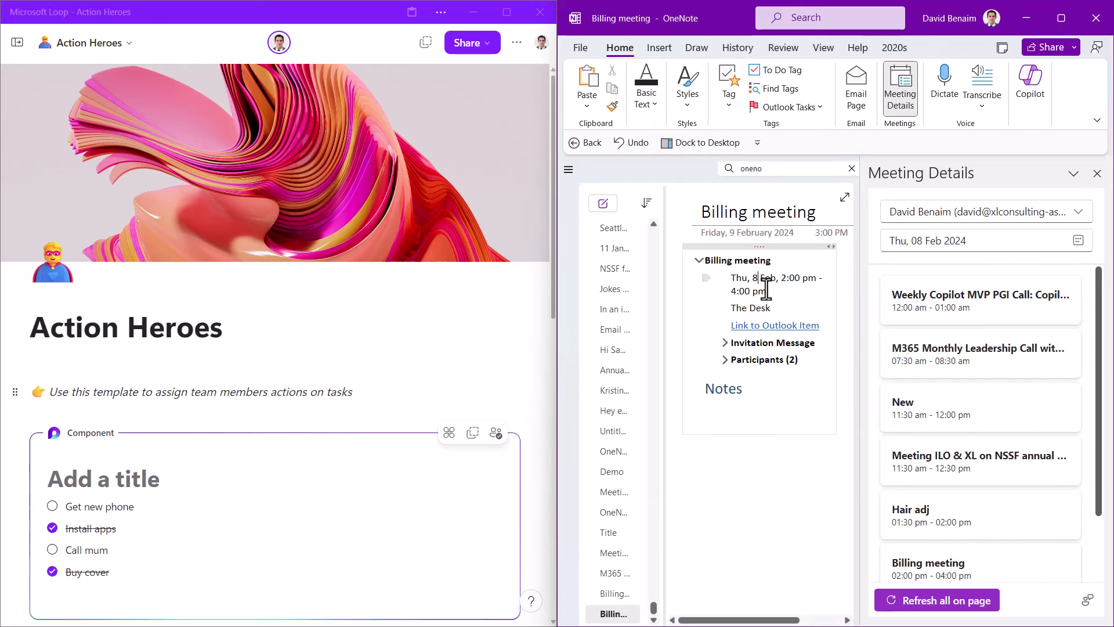
{"action": "left_click", "coordinate": [1097, 174]}
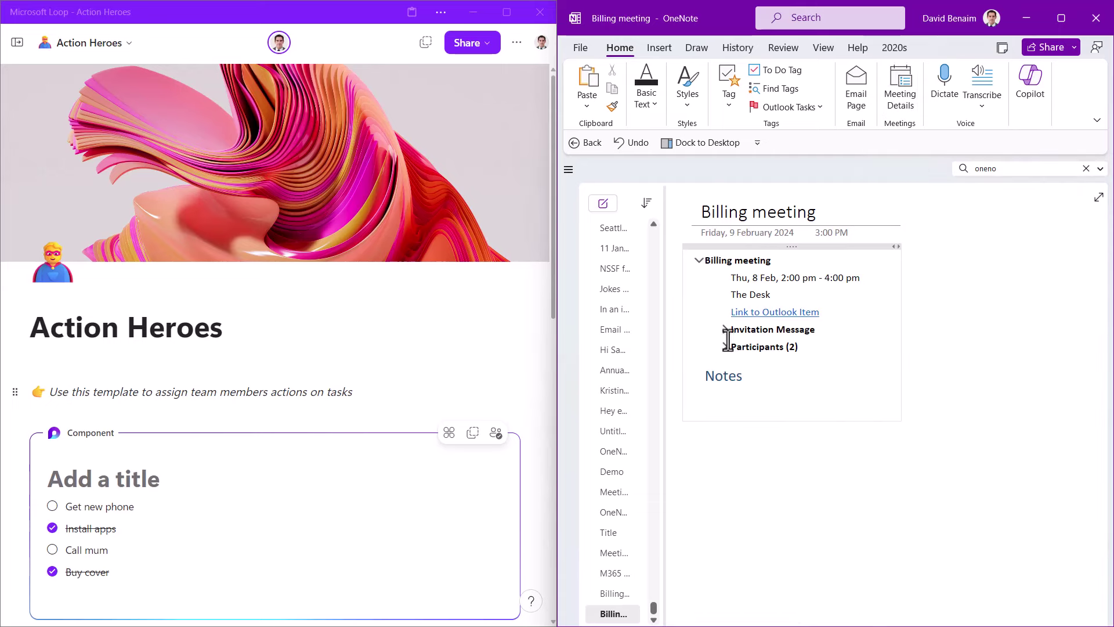
Expand the Invitation Message, check Participants (2), and type two lines of notes
{"action": "left_click", "coordinate": [725, 330]}
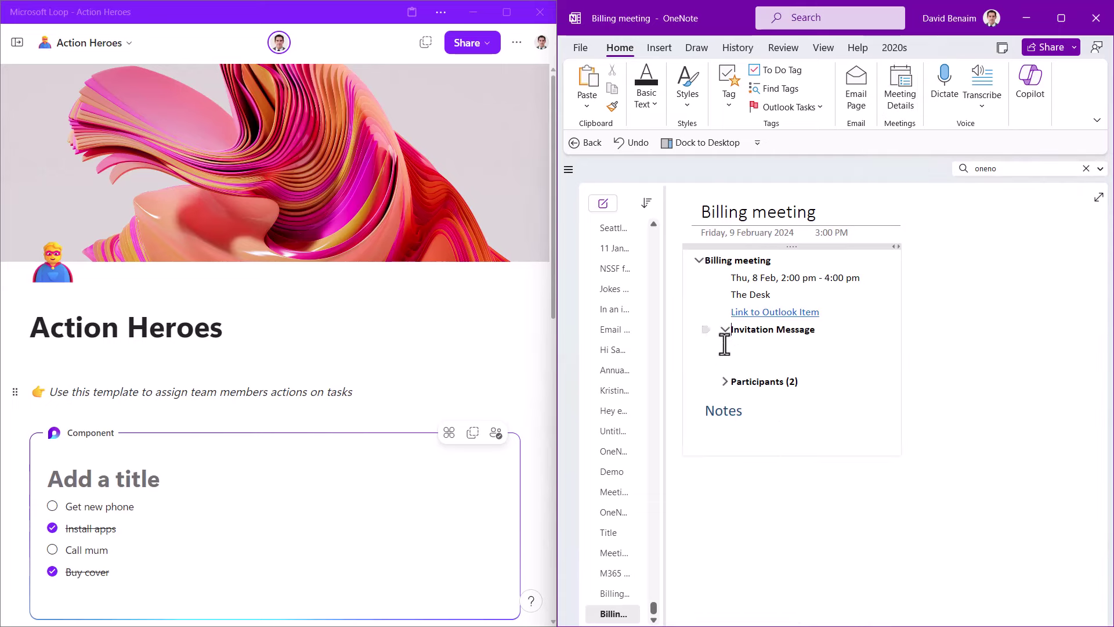
{"action": "left_click", "coordinate": [724, 385]}
{"action": "left_click", "coordinate": [724, 384]}
{"action": "type", "text": "dasd"}
{"action": "key", "text": "Return"}
{"action": "type", "text": "Asdasd"}
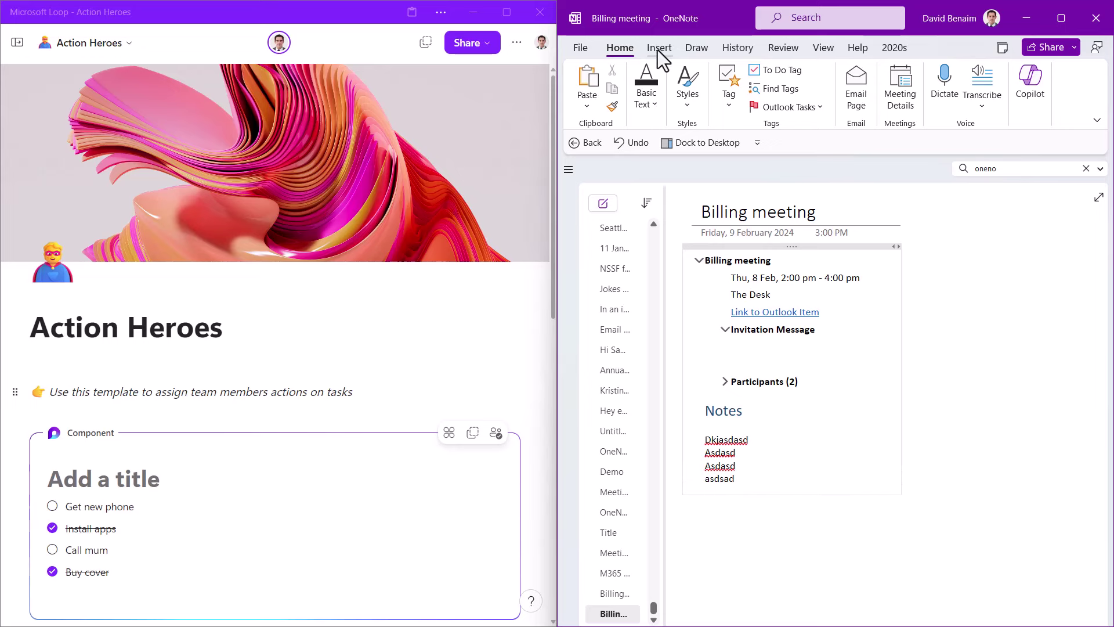
{"action": "left_click", "coordinate": [497, 55]}
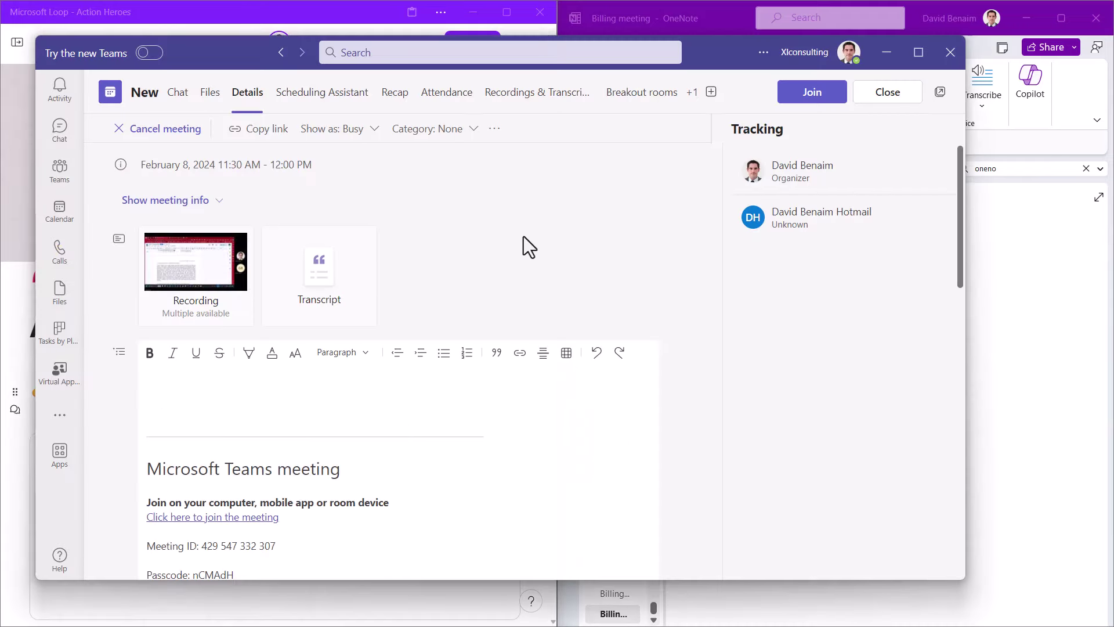
Find the meeting's New notes component and choose Add to Loop workspace from Shared locations
{"action": "scroll", "coordinate": [575, 247], "scroll_direction": "down", "scroll_amount": 6}
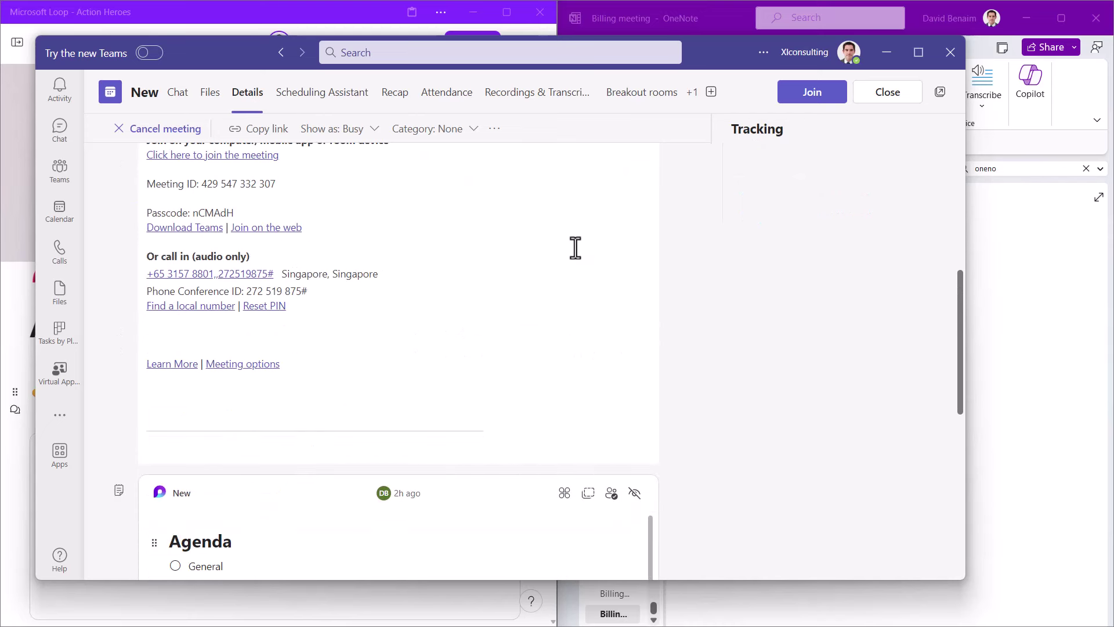
{"action": "scroll", "coordinate": [417, 470], "scroll_direction": "down", "scroll_amount": 4}
{"action": "scroll", "coordinate": [456, 324], "scroll_direction": "down", "scroll_amount": 2}
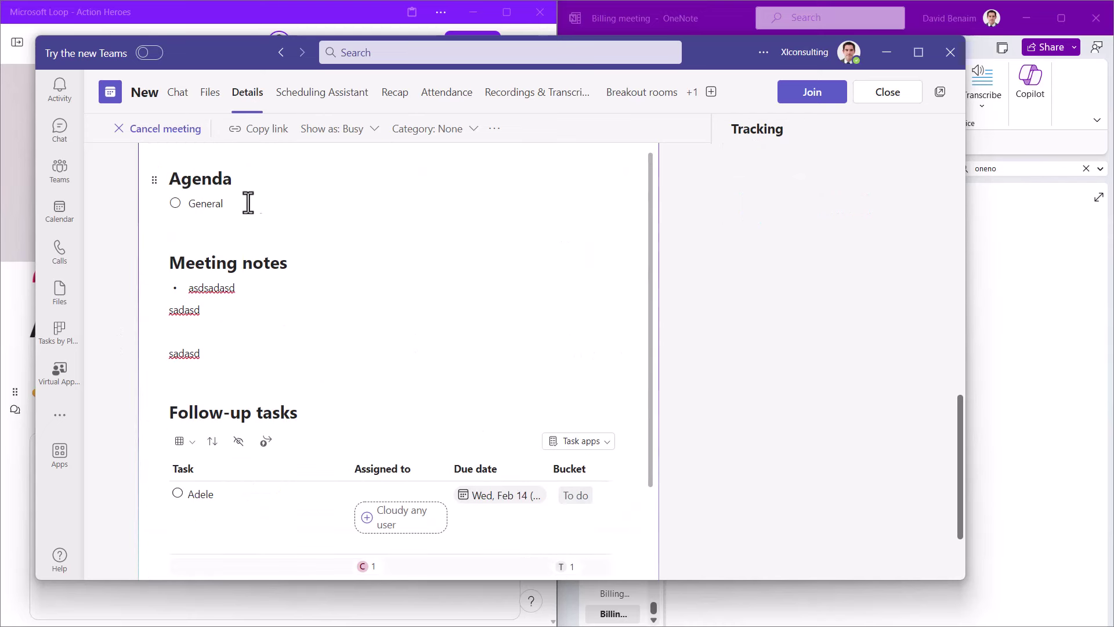
{"action": "left_click_drag", "start_coordinate": [959, 429], "coordinate": [947, 399]}
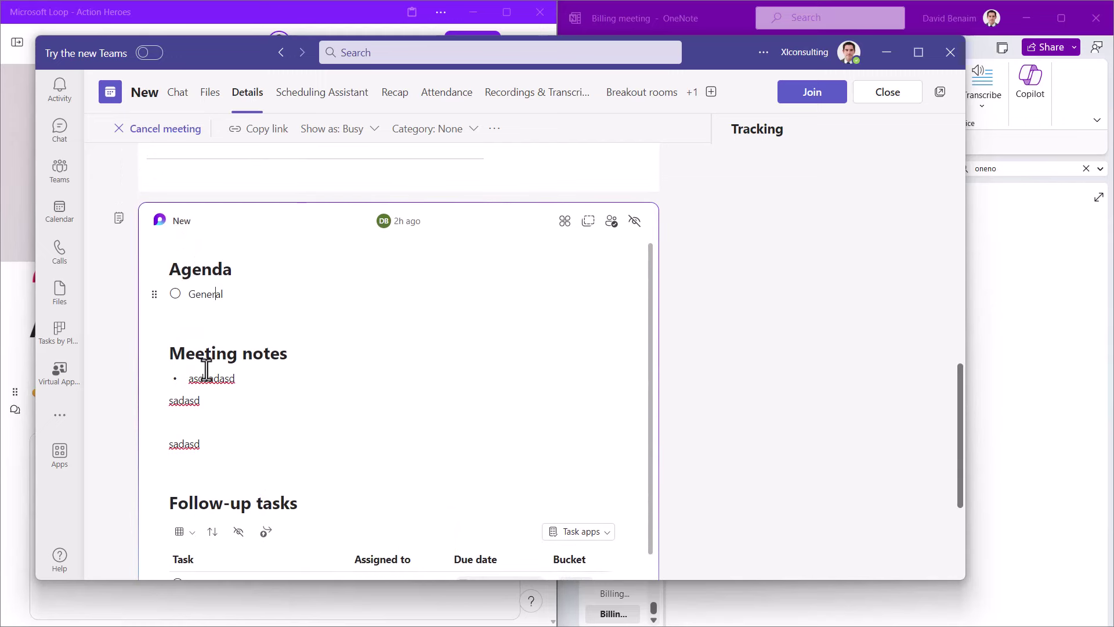
{"action": "left_click_drag", "start_coordinate": [187, 379], "coordinate": [239, 443]}
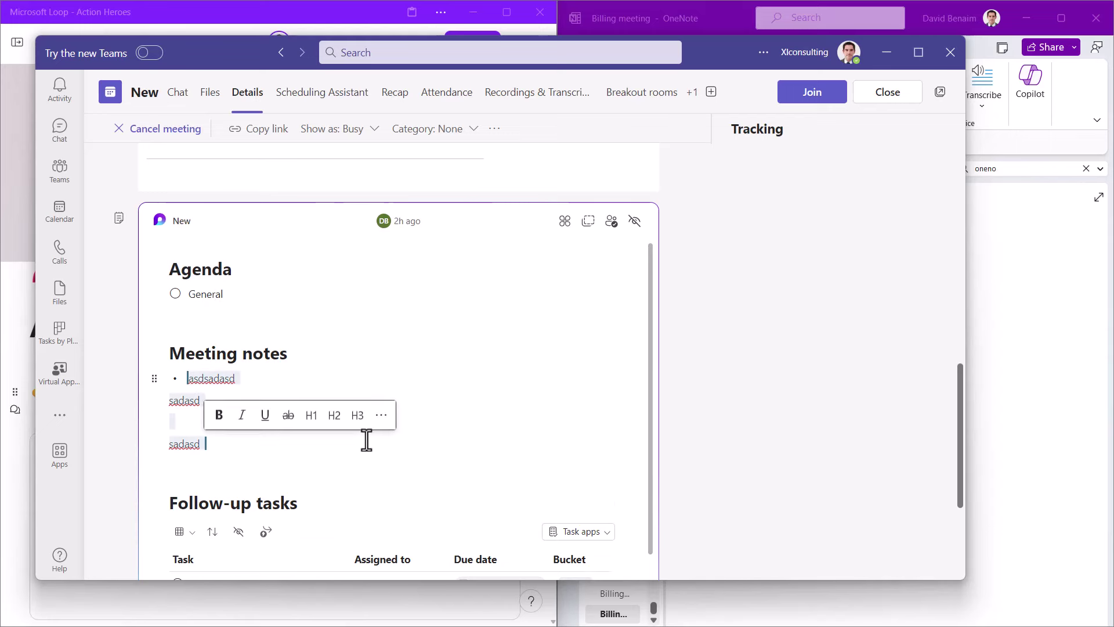
{"action": "scroll", "coordinate": [281, 416], "scroll_direction": "down", "scroll_amount": 5}
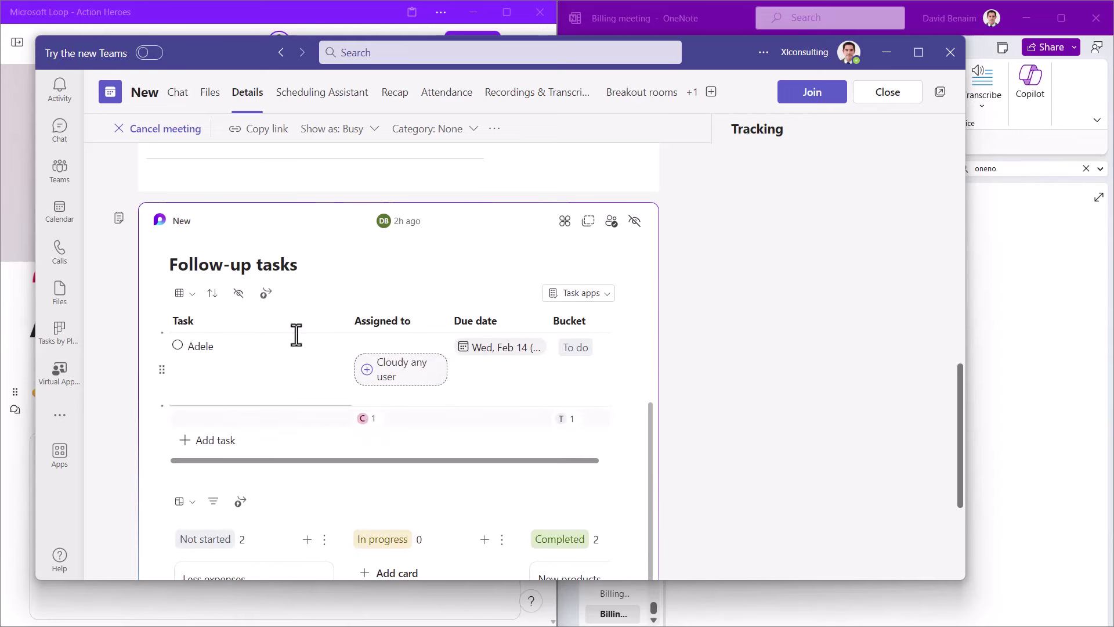
{"action": "scroll", "coordinate": [524, 464], "scroll_direction": "down", "scroll_amount": 3}
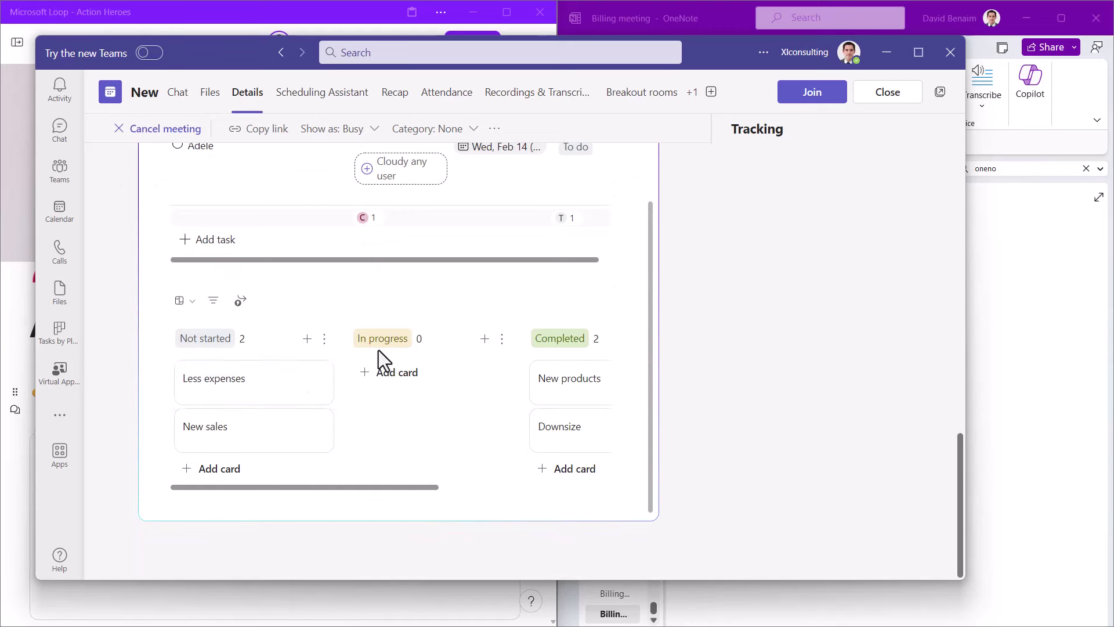
{"action": "scroll", "coordinate": [471, 315], "scroll_direction": "up", "scroll_amount": 4}
{"action": "scroll", "coordinate": [471, 315], "scroll_direction": "up", "scroll_amount": 6}
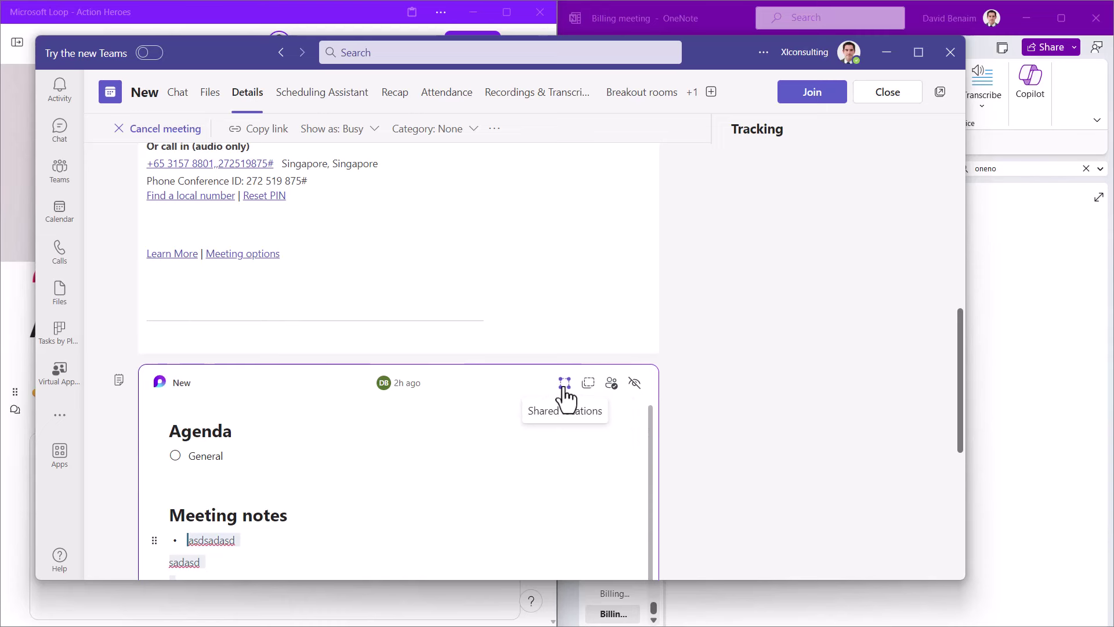
{"action": "left_click", "coordinate": [563, 386]}
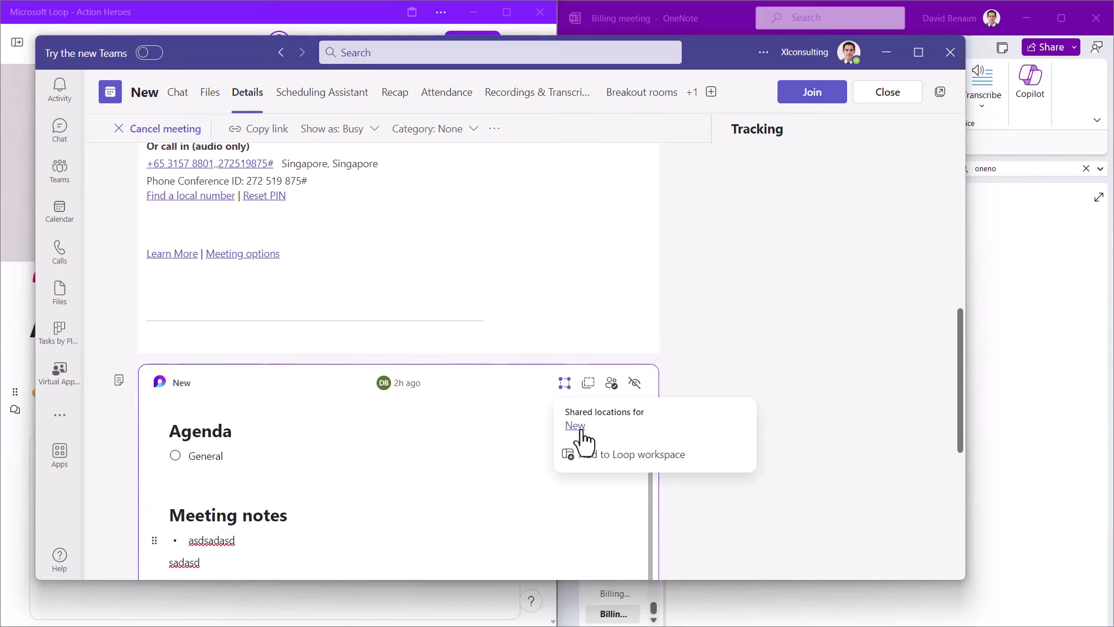
{"action": "left_click", "coordinate": [625, 458]}
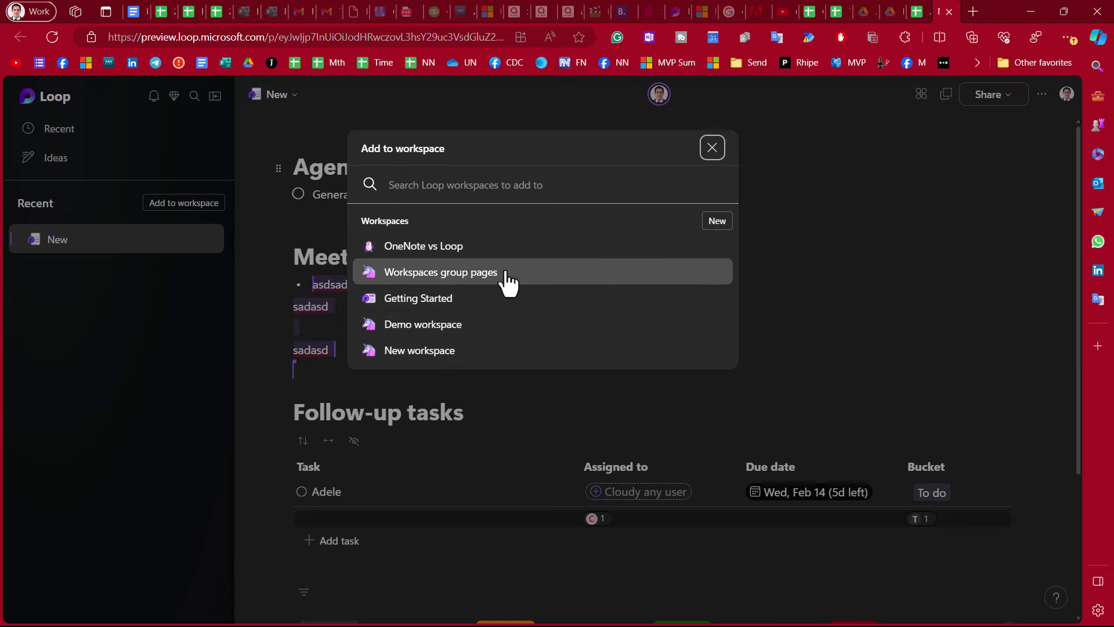
Add the New component to the OneNote vs Loop workspace and open that workspace
{"action": "left_click", "coordinate": [481, 249]}
{"action": "left_click", "coordinate": [145, 347]}
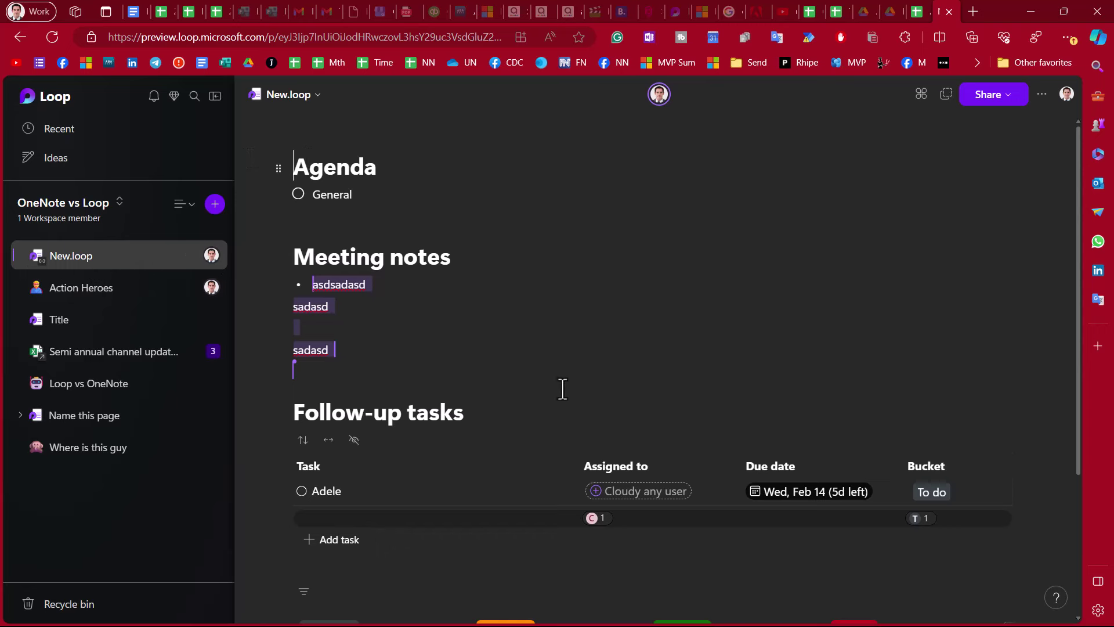
{"action": "scroll", "coordinate": [572, 390], "scroll_direction": "down", "scroll_amount": 3}
{"action": "scroll", "coordinate": [572, 391], "scroll_direction": "up", "scroll_amount": 3}
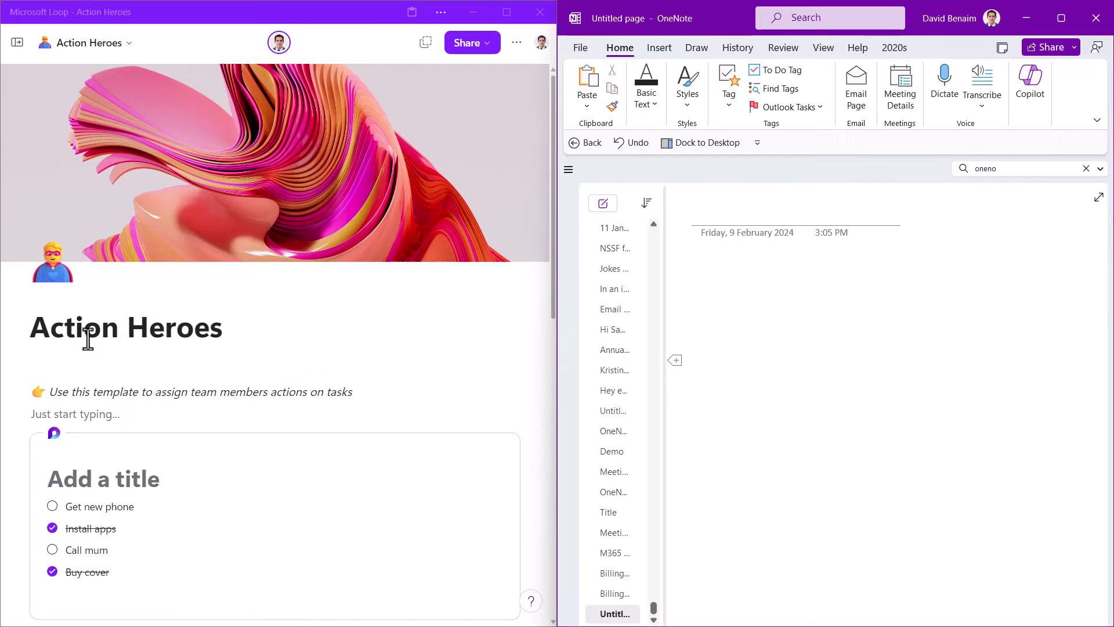
Paste a snip of the Action Heroes page into OneNote, with its extracted text below
{"action": "key", "text": "super+shift+s"}
{"action": "left_click_drag", "start_coordinate": [18, 299], "coordinate": [368, 586]}
{"action": "left_click", "coordinate": [709, 309]}
{"action": "key", "text": "ctrl+v"}
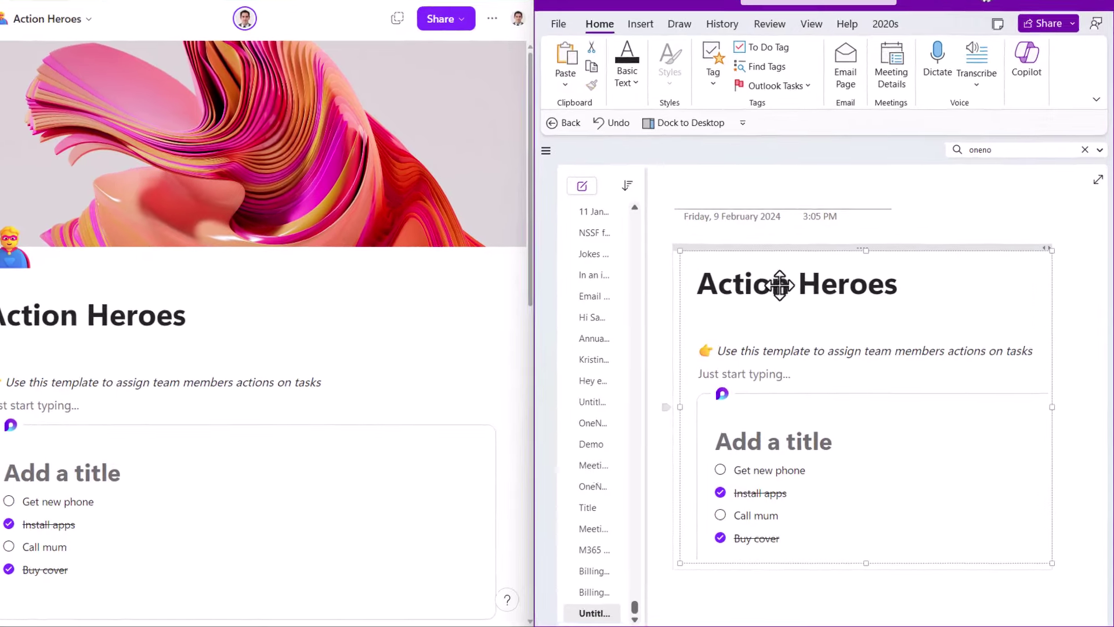
{"action": "right_click", "coordinate": [779, 284]}
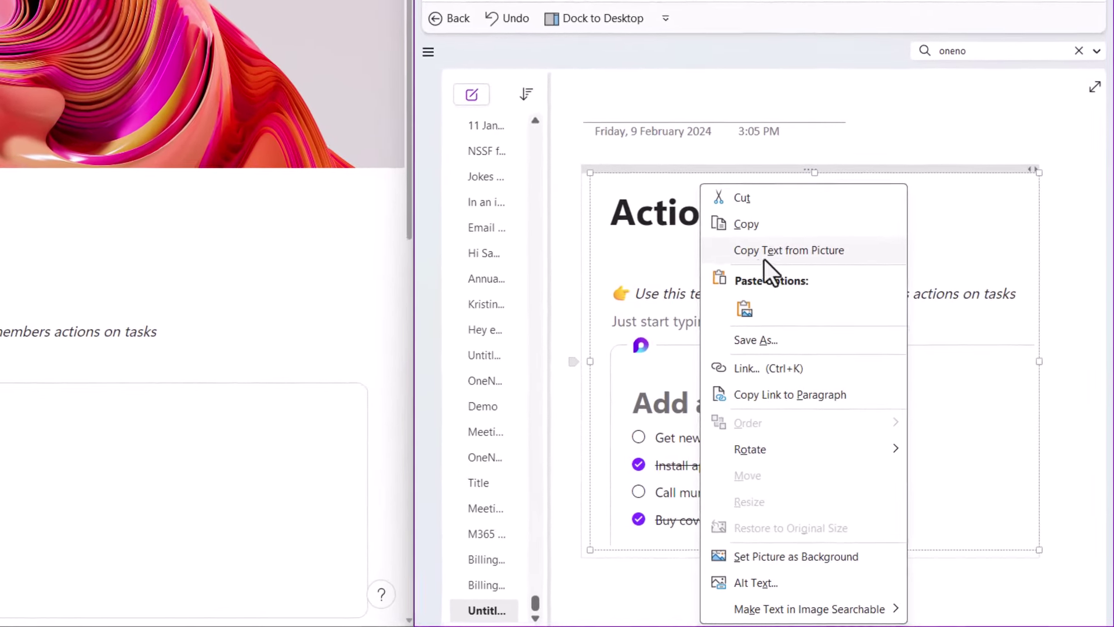
{"action": "left_click", "coordinate": [825, 323]}
{"action": "left_click", "coordinate": [630, 583]}
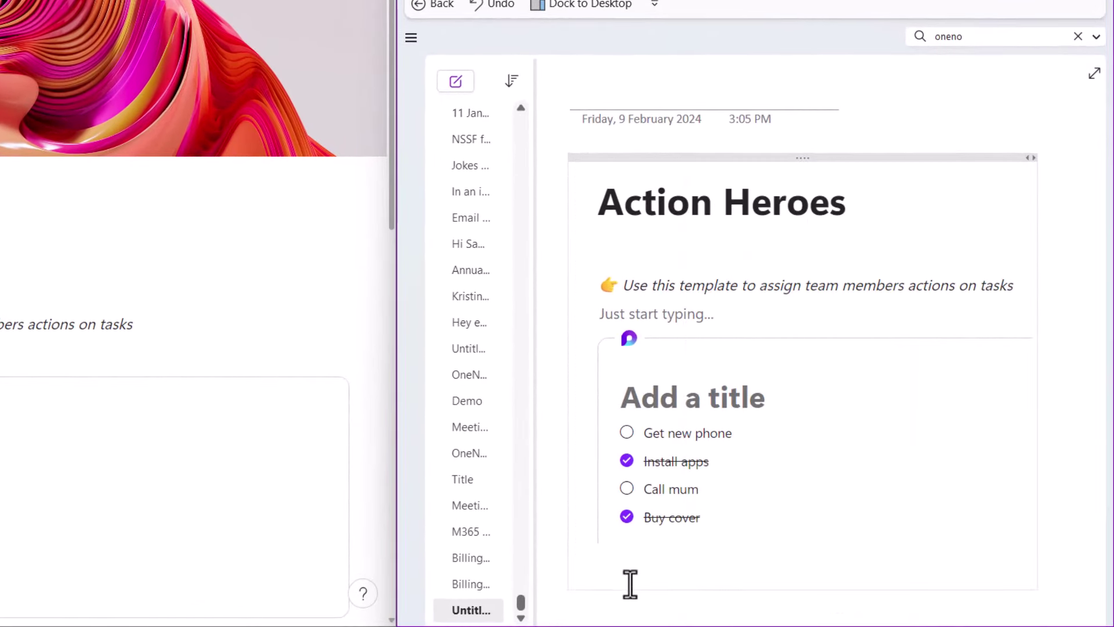
{"action": "right_click", "coordinate": [631, 583]}
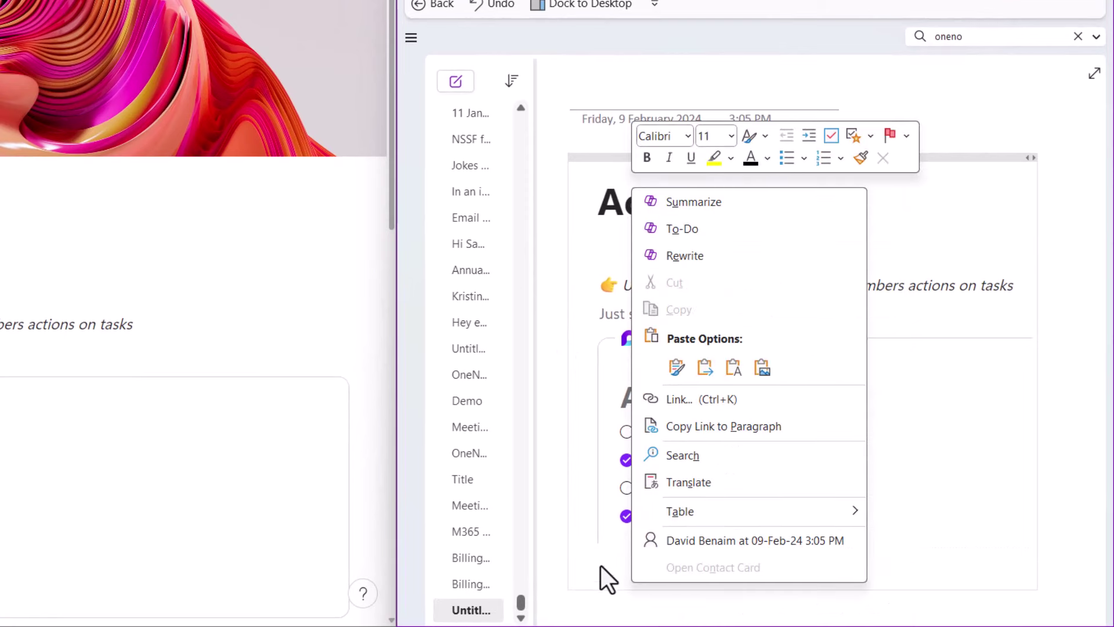
{"action": "left_click", "coordinate": [614, 575]}
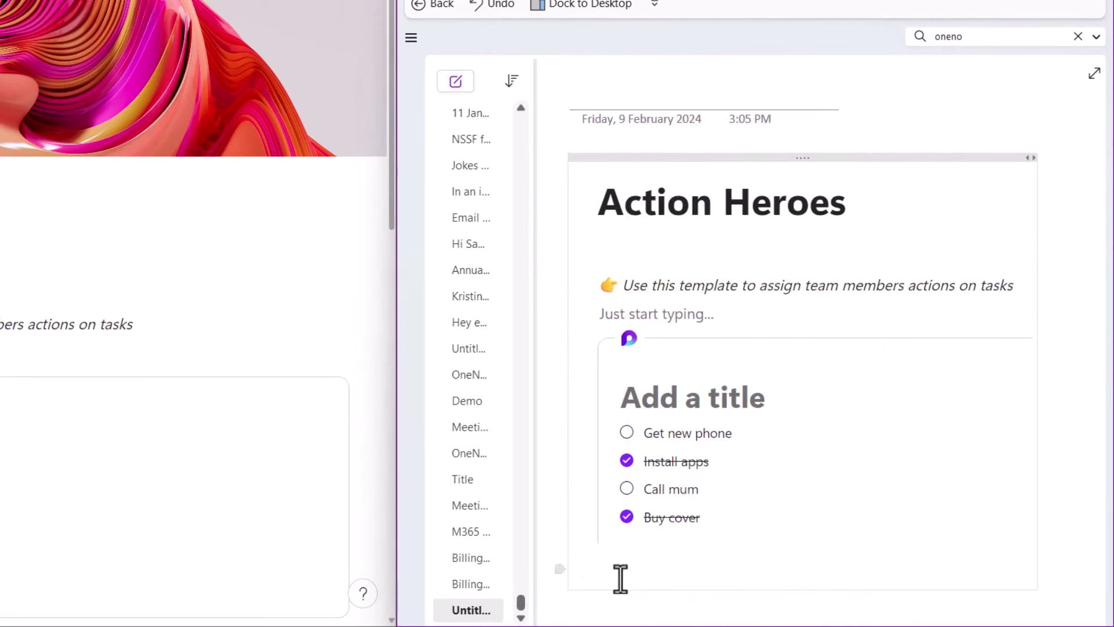
{"action": "key", "text": "ctrl+v"}
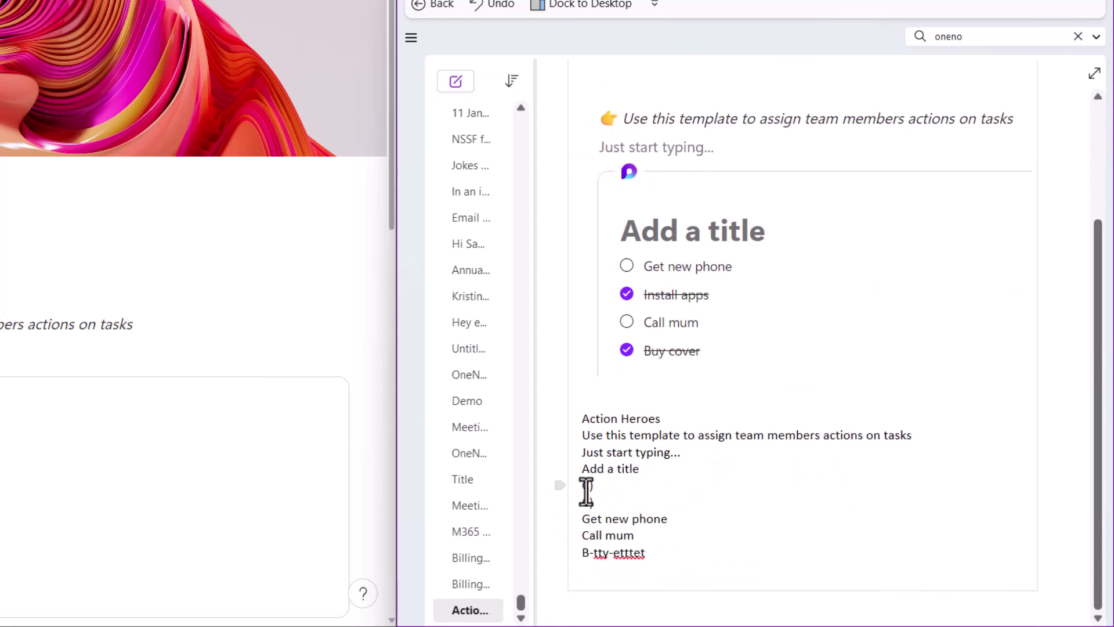
Check the extracted text's C) line and its garbled last line
{"action": "double_click", "coordinate": [587, 490]}
{"action": "key", "text": "Right"}
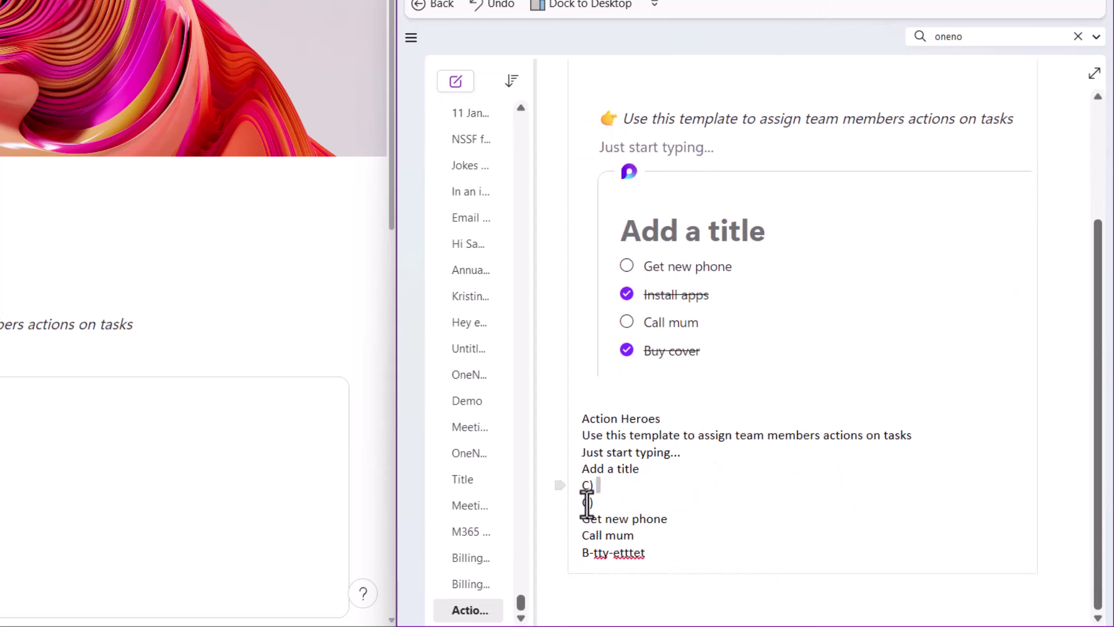
{"action": "left_click_drag", "start_coordinate": [667, 556], "coordinate": [590, 560]}
{"action": "left_click", "coordinate": [666, 546]}
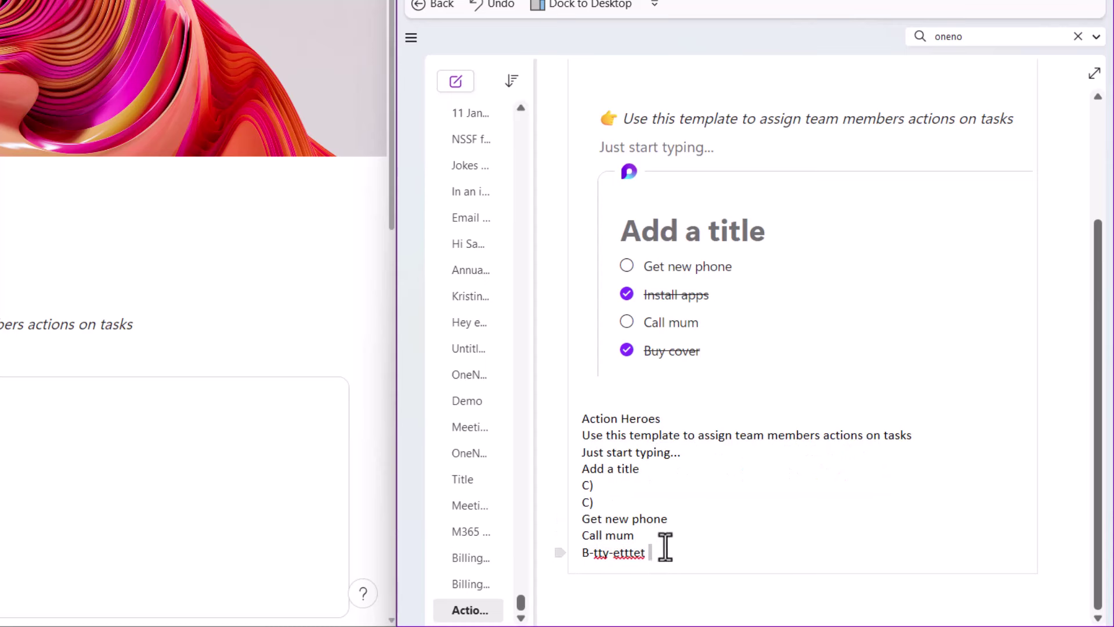
{"action": "scroll", "coordinate": [749, 215], "scroll_direction": "up", "scroll_amount": 3}
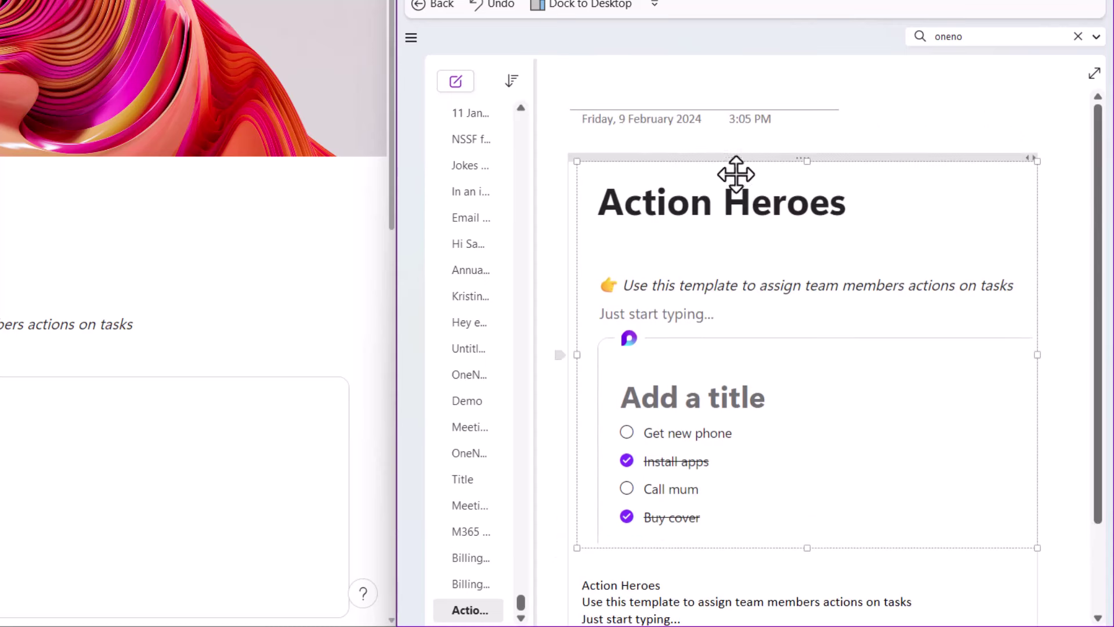
Solve 97+7732=, 78*263723= and 7x671= in a note at the page's top right
{"action": "left_click", "coordinate": [945, 104]}
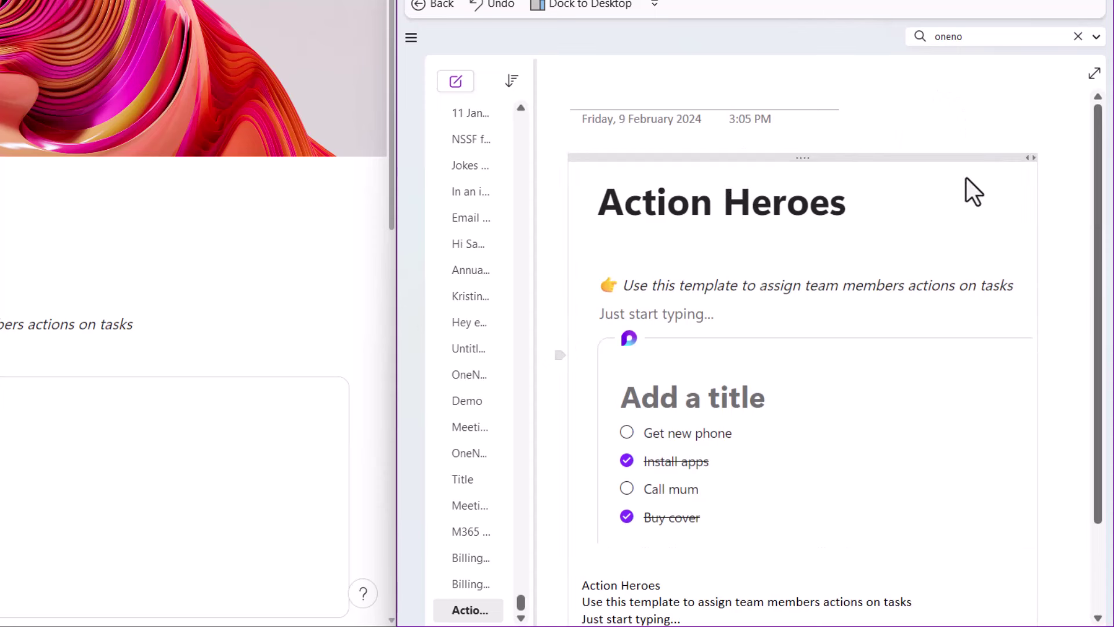
{"action": "type", "text": "9"}
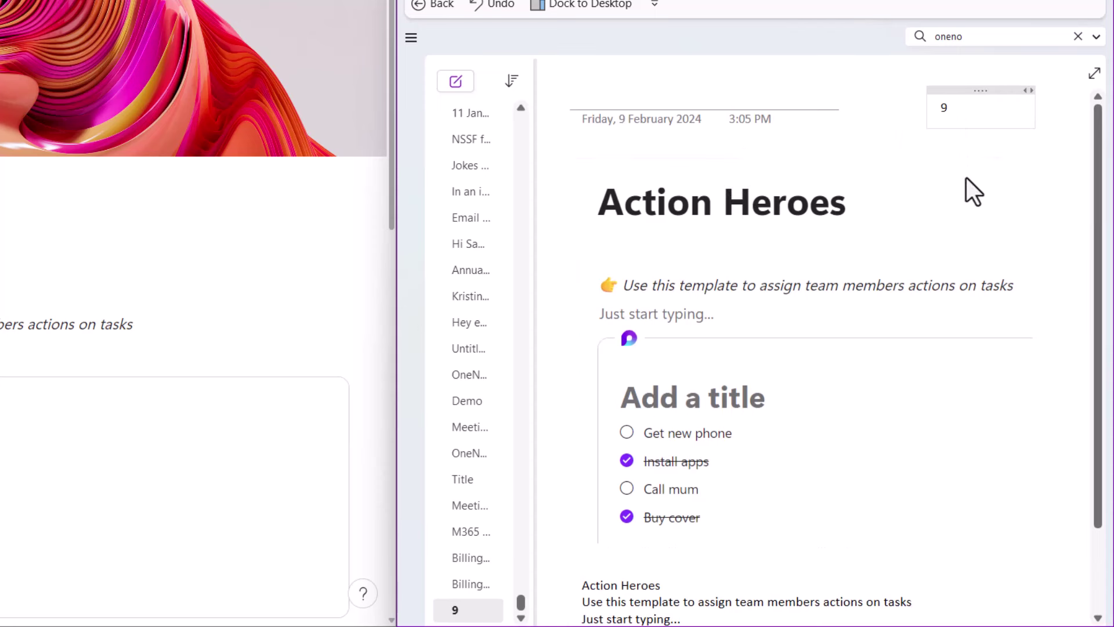
{"action": "type", "text": "7+7732="}
{"action": "key", "text": "Return"}
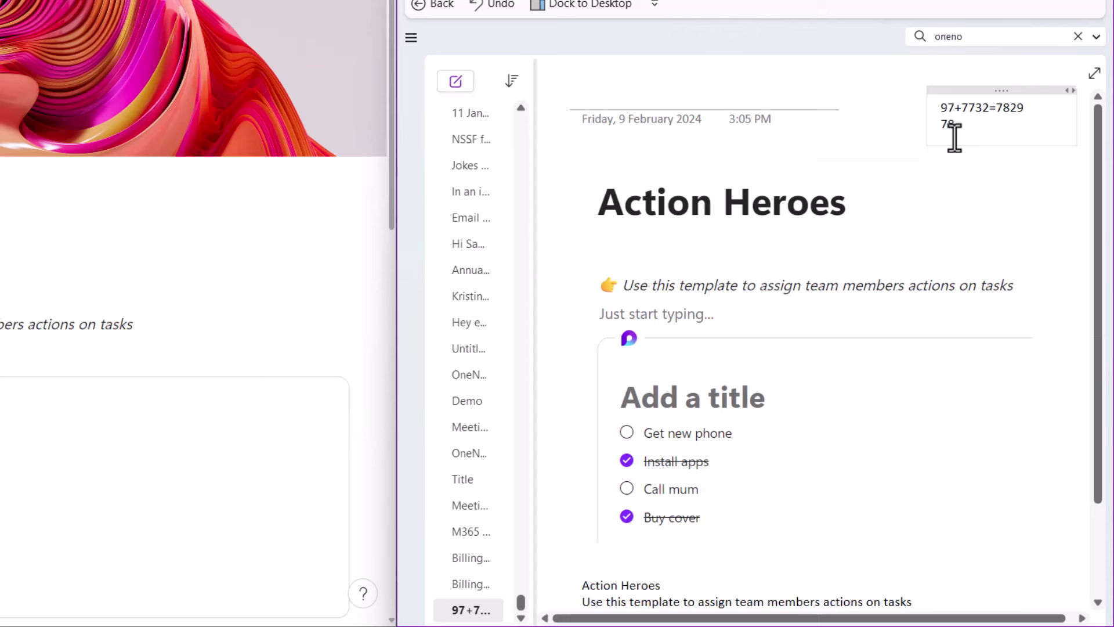
{"action": "type", "text": "78*263723="}
{"action": "key", "text": "Return"}
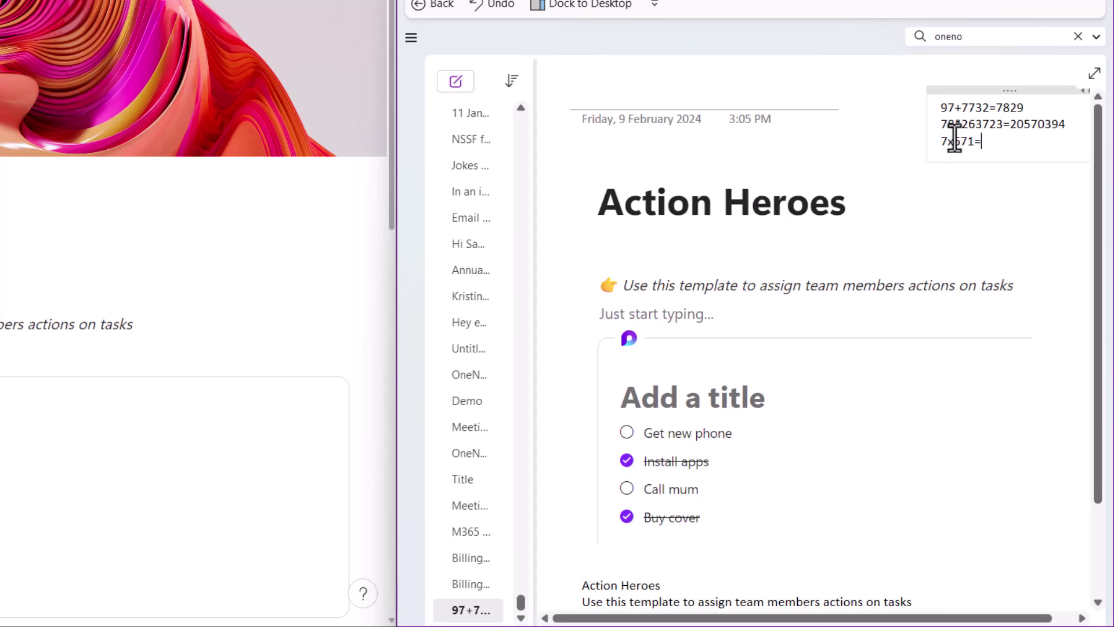
{"action": "type", "text": "7x671="}
{"action": "key", "text": "Return"}
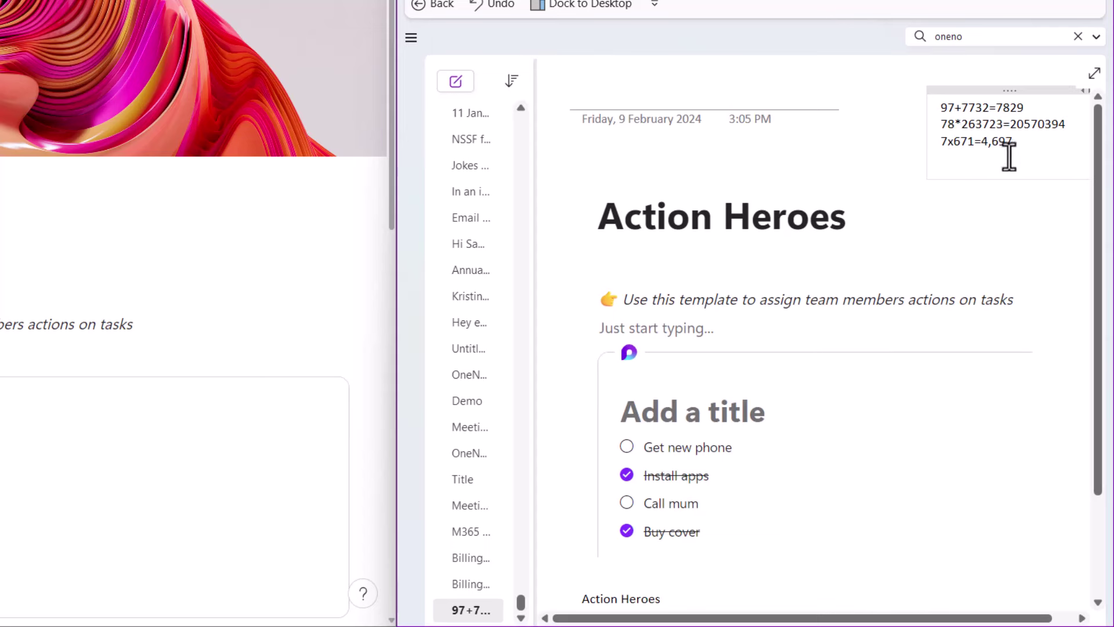
{"action": "left_click_drag", "start_coordinate": [1020, 151], "coordinate": [903, 94]}
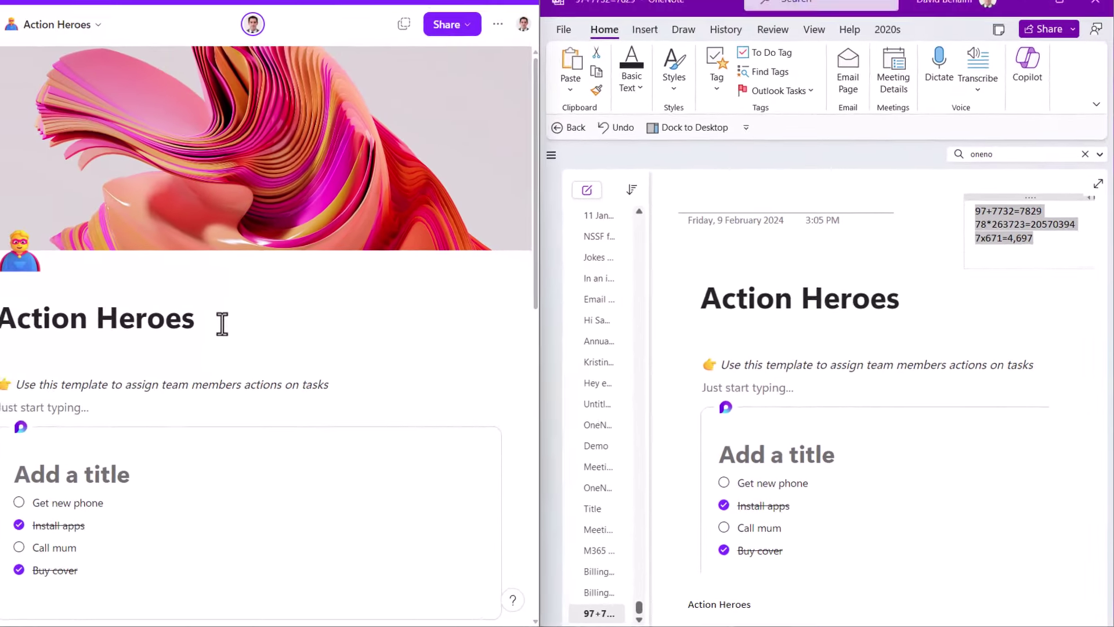
Insert a Kanban board below Objectives using the / menu
{"action": "scroll", "coordinate": [210, 387], "scroll_direction": "down", "scroll_amount": 6}
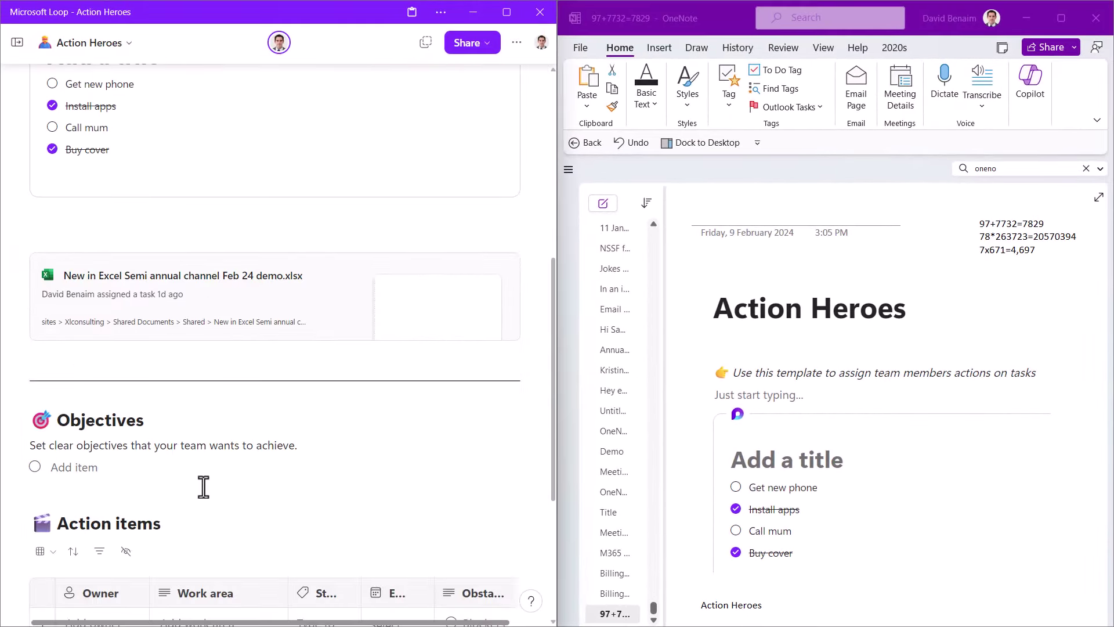
{"action": "left_click", "coordinate": [197, 482]}
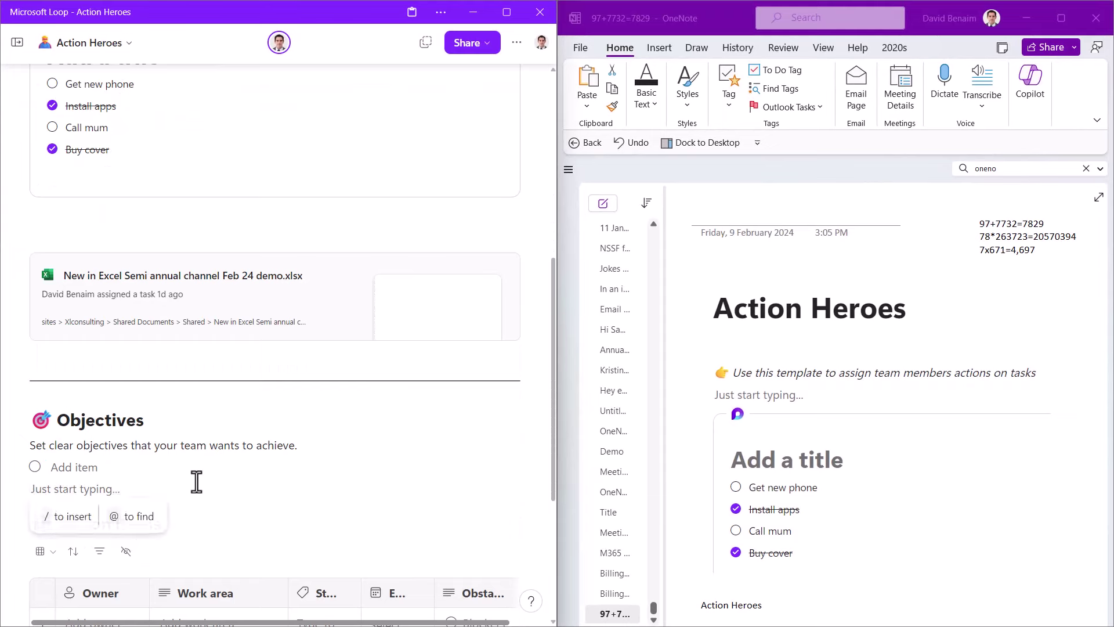
{"action": "type", "text": "/"}
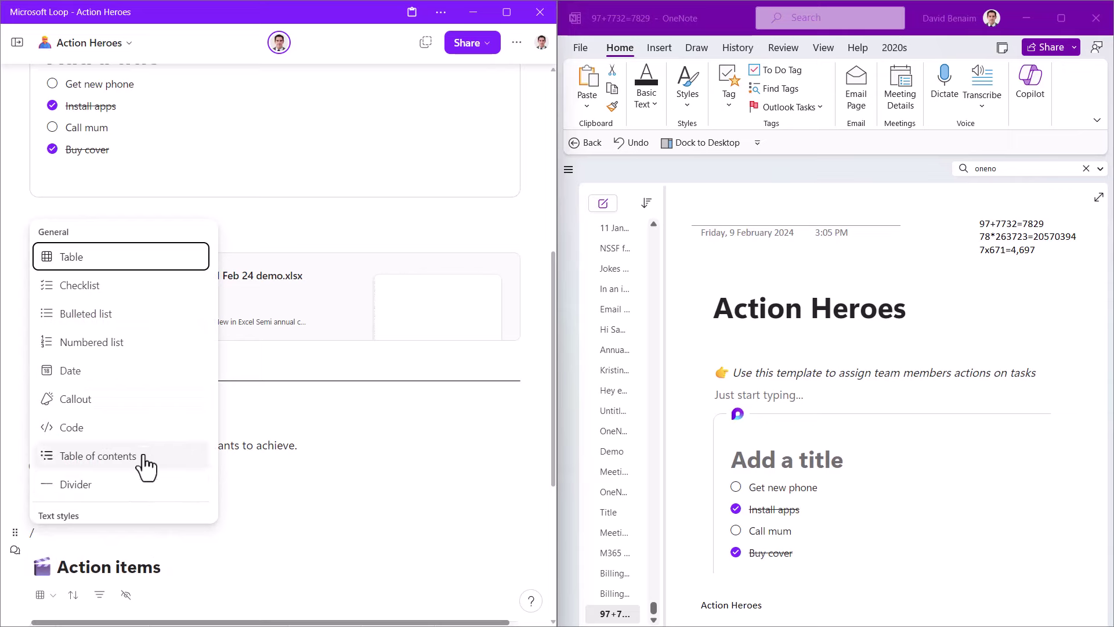
{"action": "scroll", "coordinate": [145, 459], "scroll_direction": "down", "scroll_amount": 3}
{"action": "scroll", "coordinate": [134, 441], "scroll_direction": "down", "scroll_amount": 5}
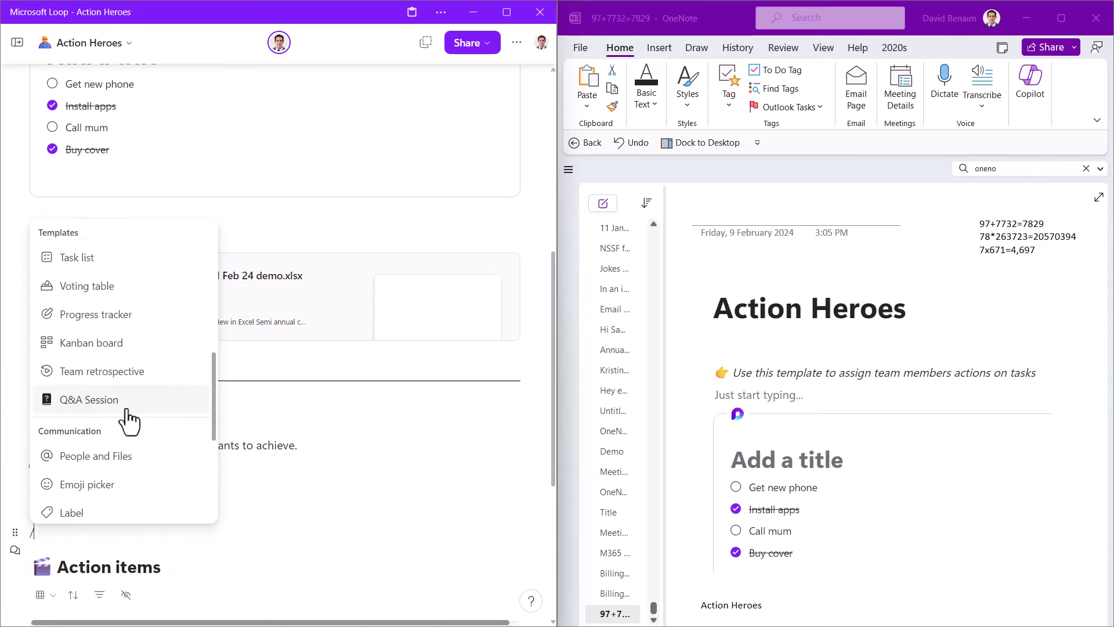
{"action": "left_click", "coordinate": [109, 338]}
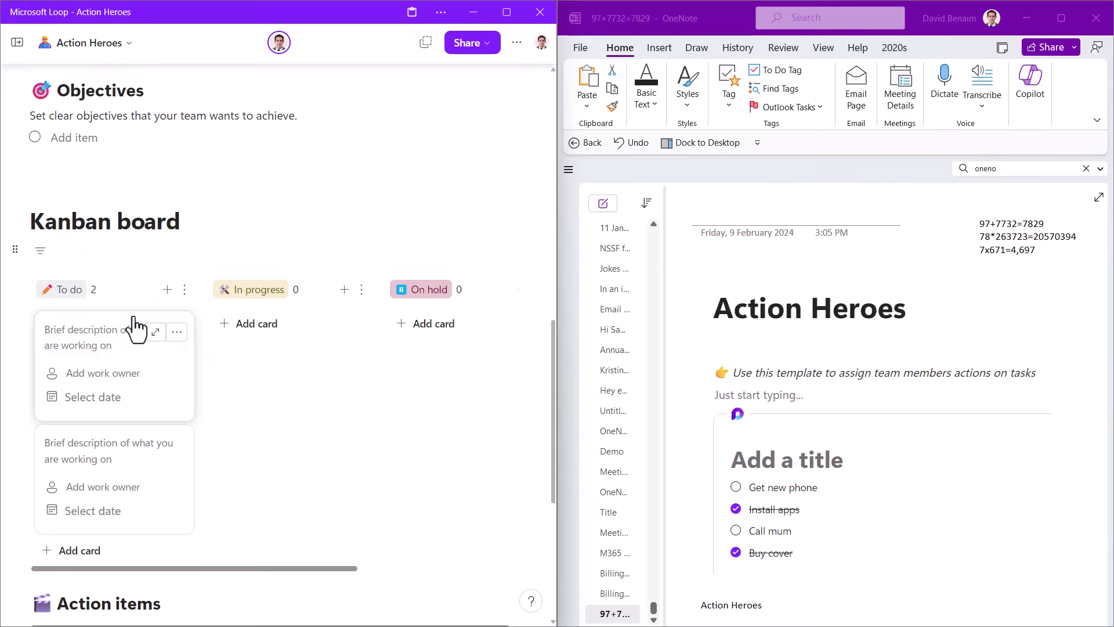
Move the first To do card into In progress and view its details
{"action": "left_click_drag", "start_coordinate": [134, 328], "coordinate": [319, 361]}
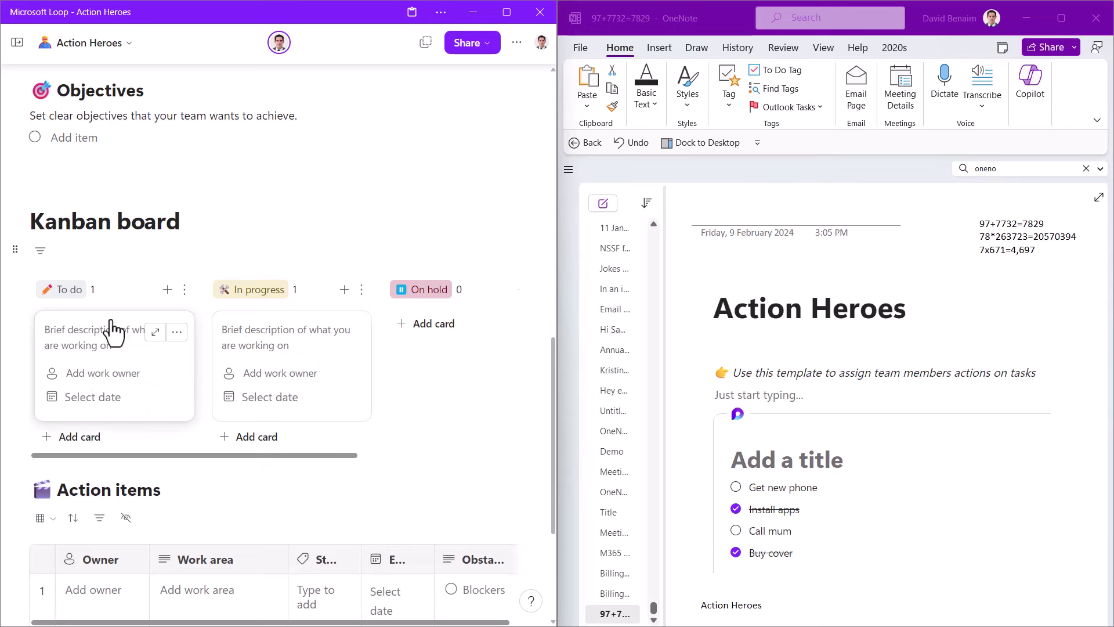
{"action": "left_click", "coordinate": [178, 334]}
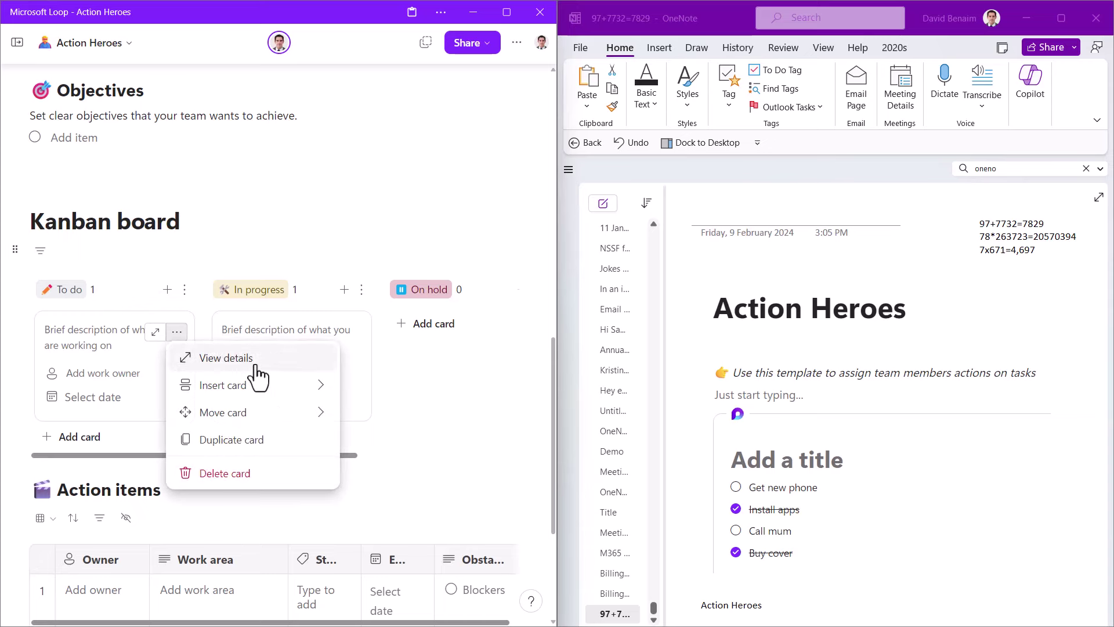
{"action": "left_click", "coordinate": [210, 359]}
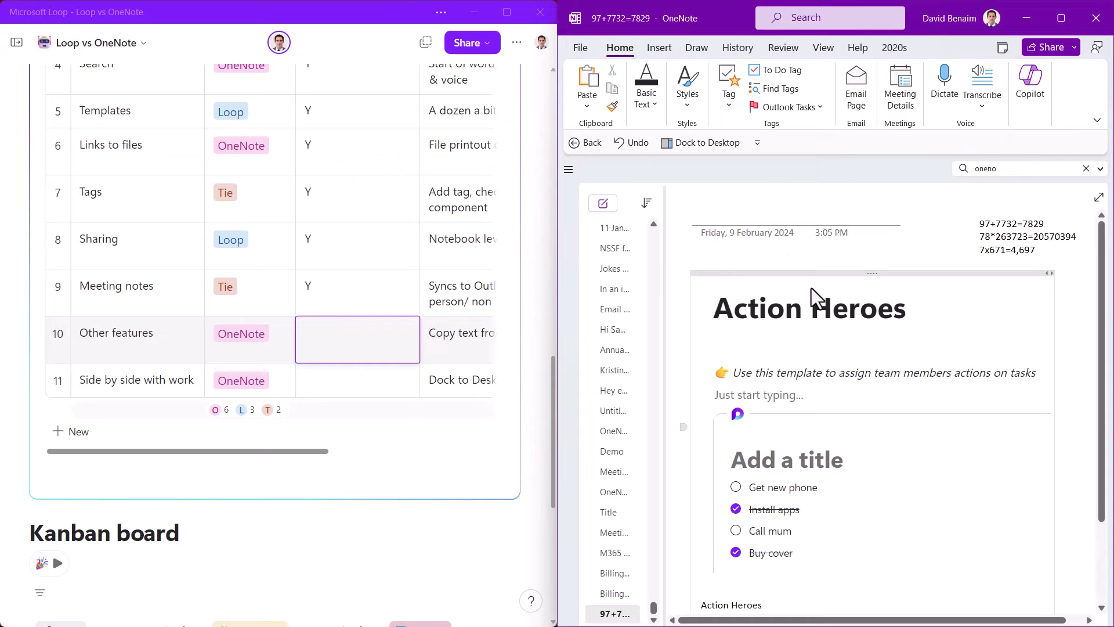
Dock OneNote to the desktop and maximise Loop beside it at the Kanban board
{"action": "left_click", "coordinate": [824, 47]}
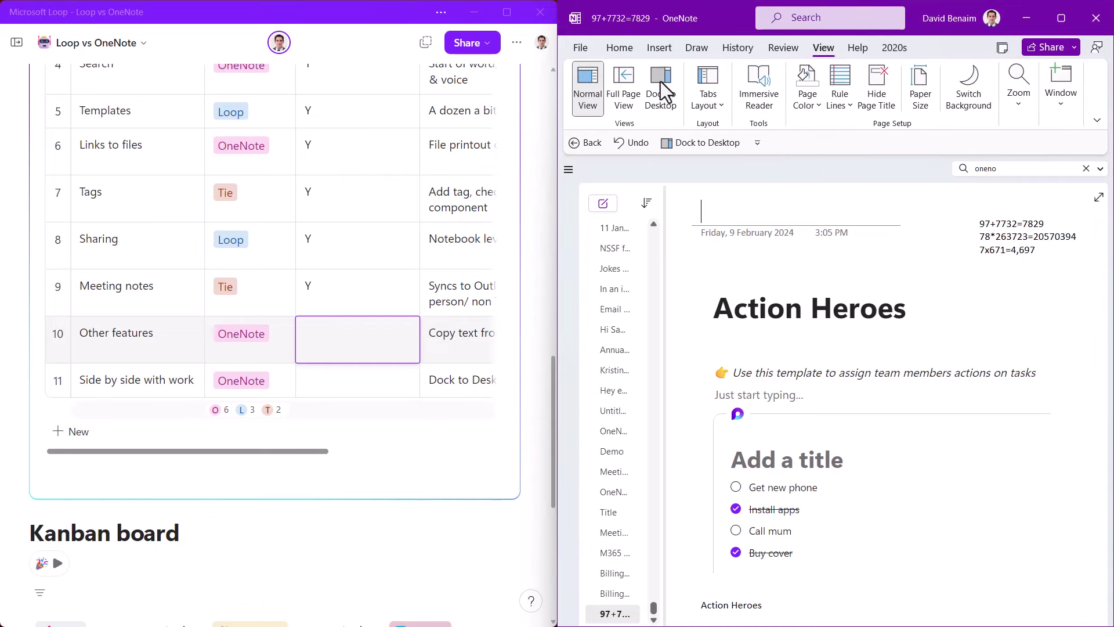
{"action": "left_click", "coordinate": [662, 102]}
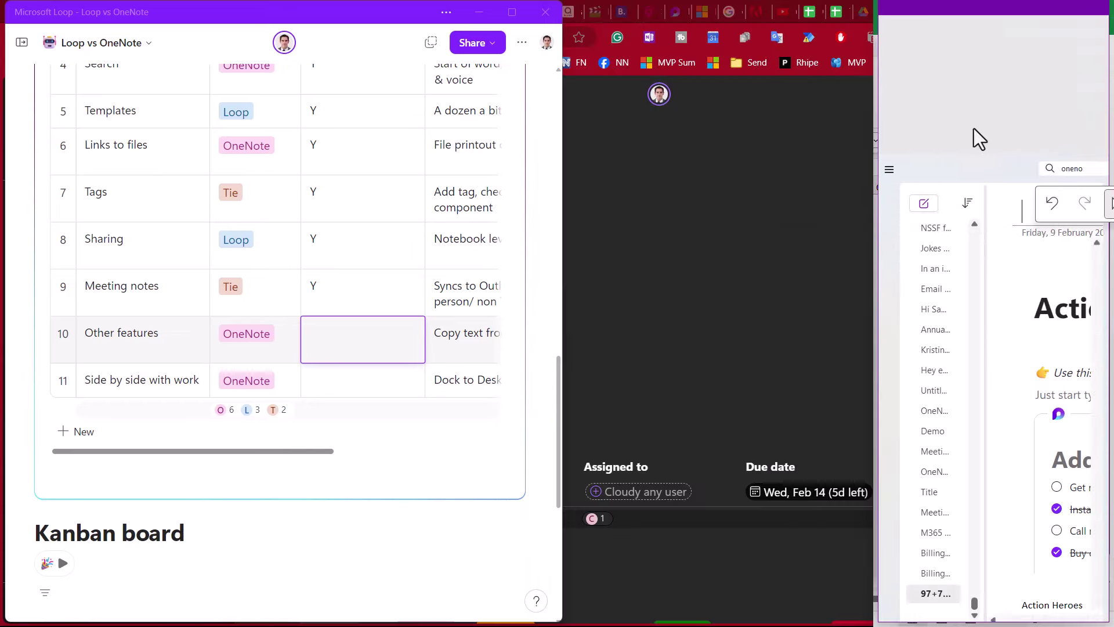
{"action": "left_click", "coordinate": [1092, 7]}
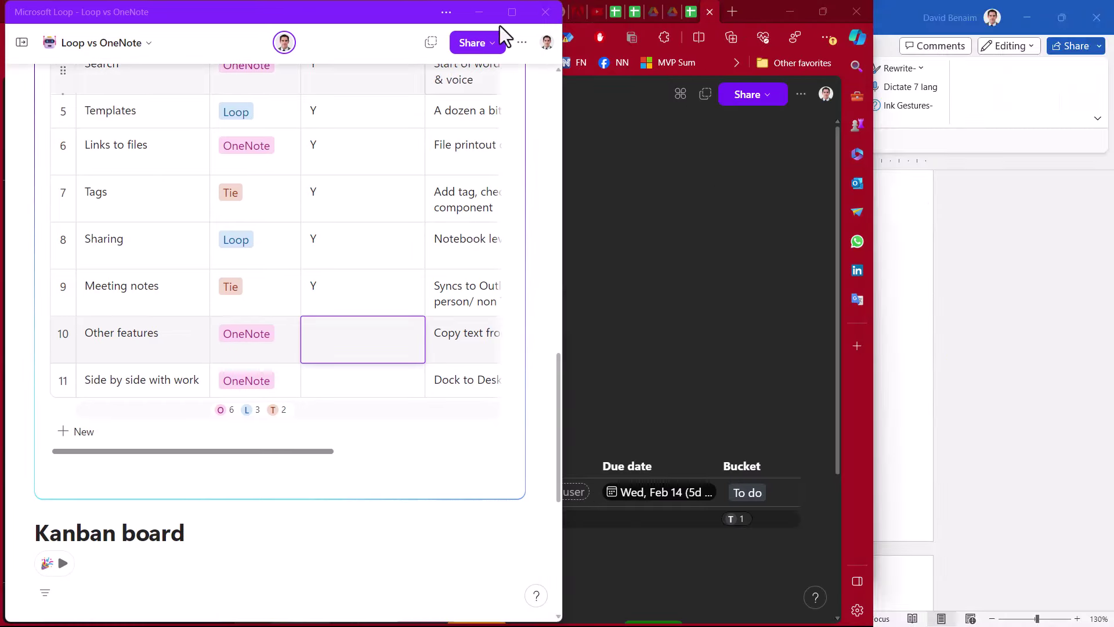
{"action": "left_click", "coordinate": [513, 14]}
{"action": "scroll", "coordinate": [661, 64], "scroll_direction": "down", "scroll_amount": 6}
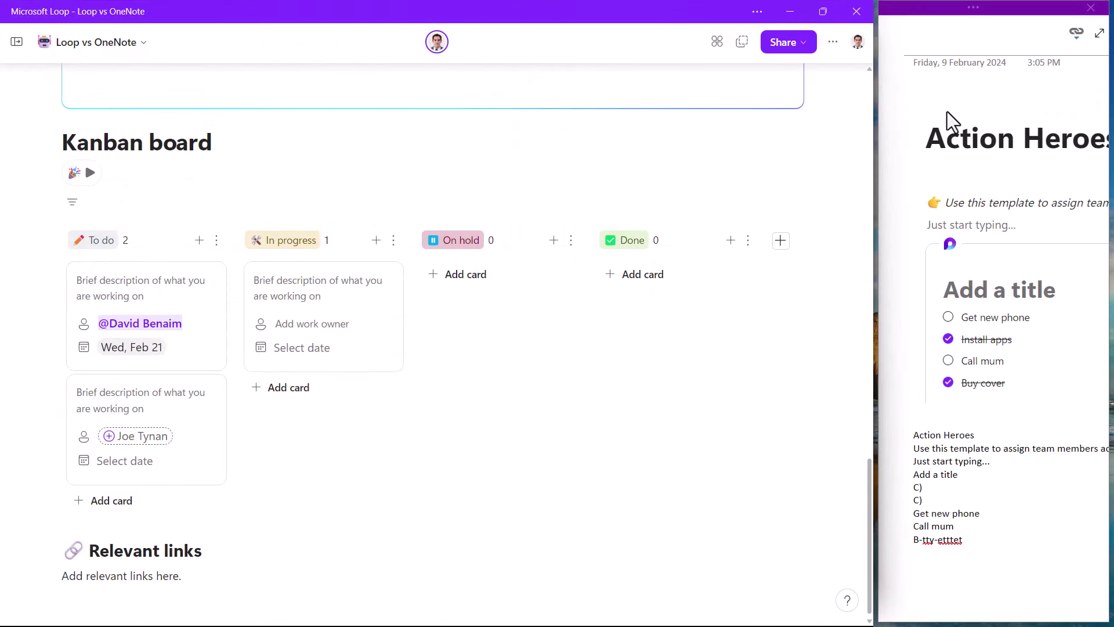
{"action": "left_click", "coordinate": [900, 157]}
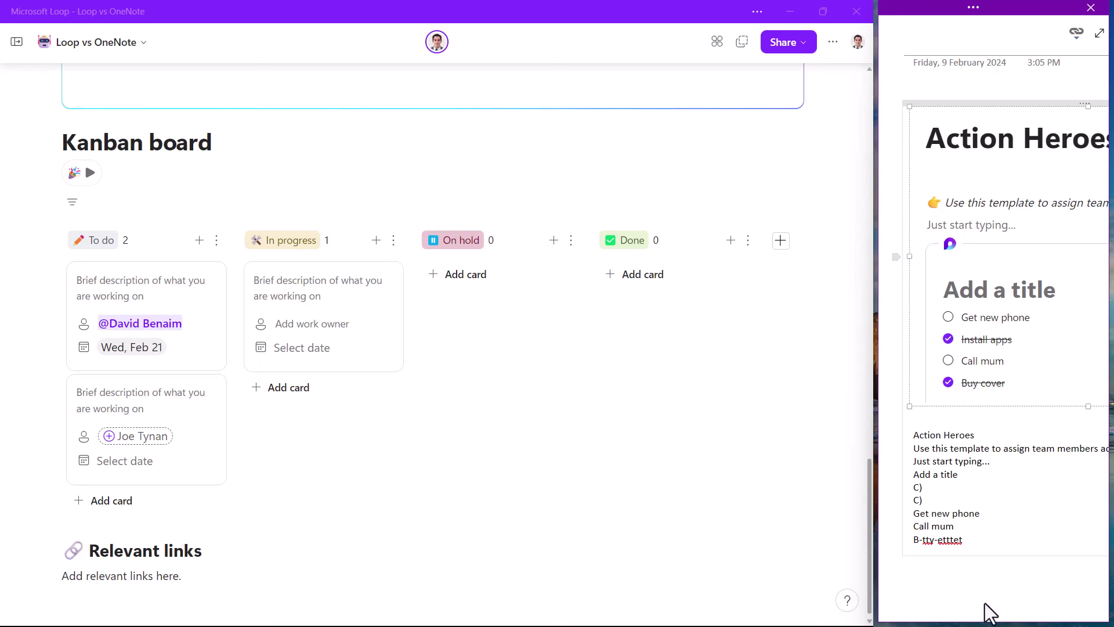
{"action": "left_click", "coordinate": [908, 572]}
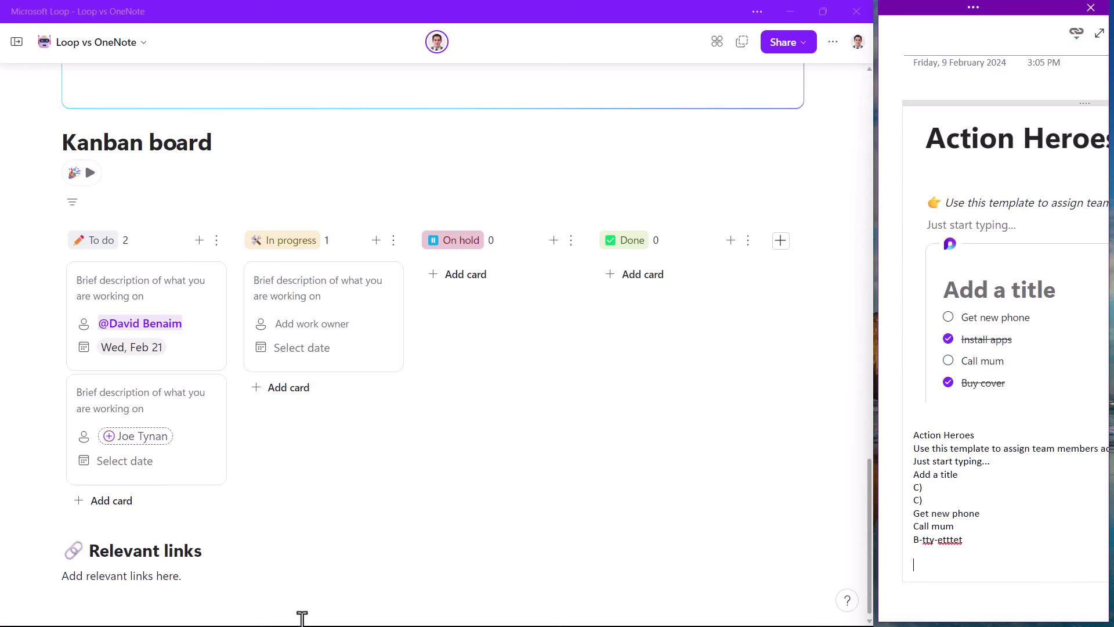
Type a note in docked OneNote and open its linked Loop stuff.pptx at slide 3's Loop component
{"action": "key", "text": "alt+Tab"}
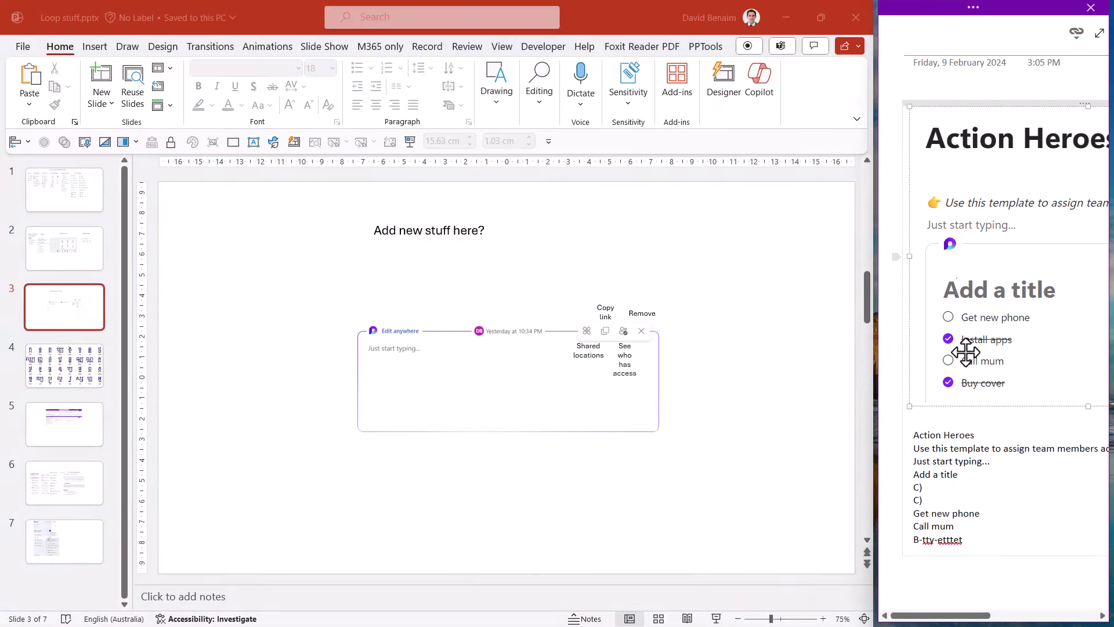
{"action": "left_click", "coordinate": [959, 583]}
{"action": "type", "text": "asdsadasd"}
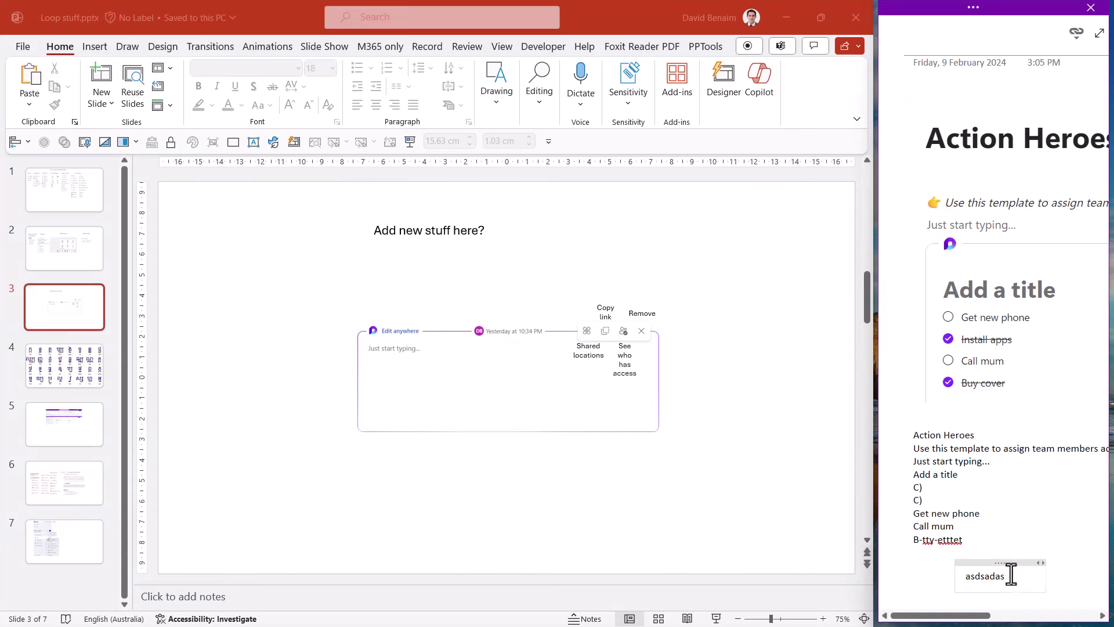
{"action": "mouse_move", "coordinate": [941, 581]}
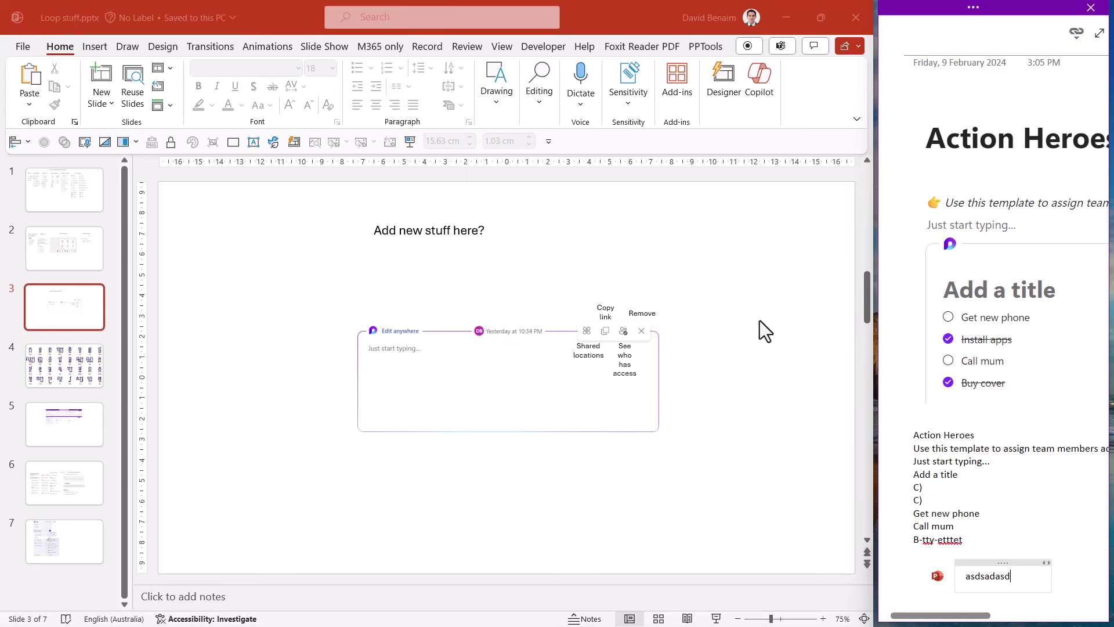
{"action": "left_click", "coordinate": [674, 280]}
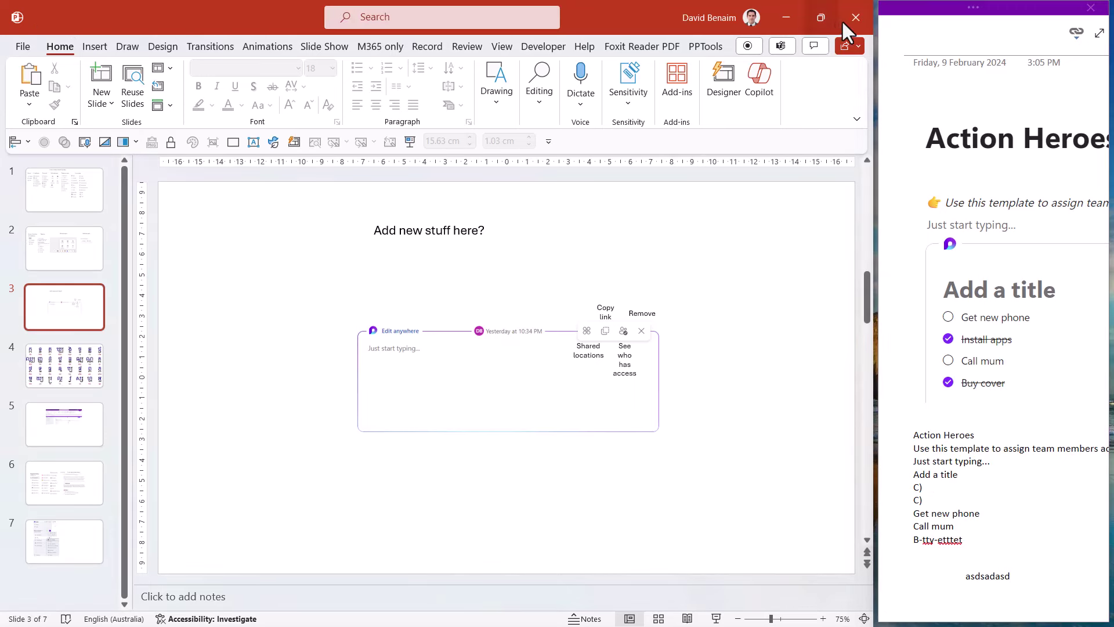
{"action": "double_click", "coordinate": [938, 576]}
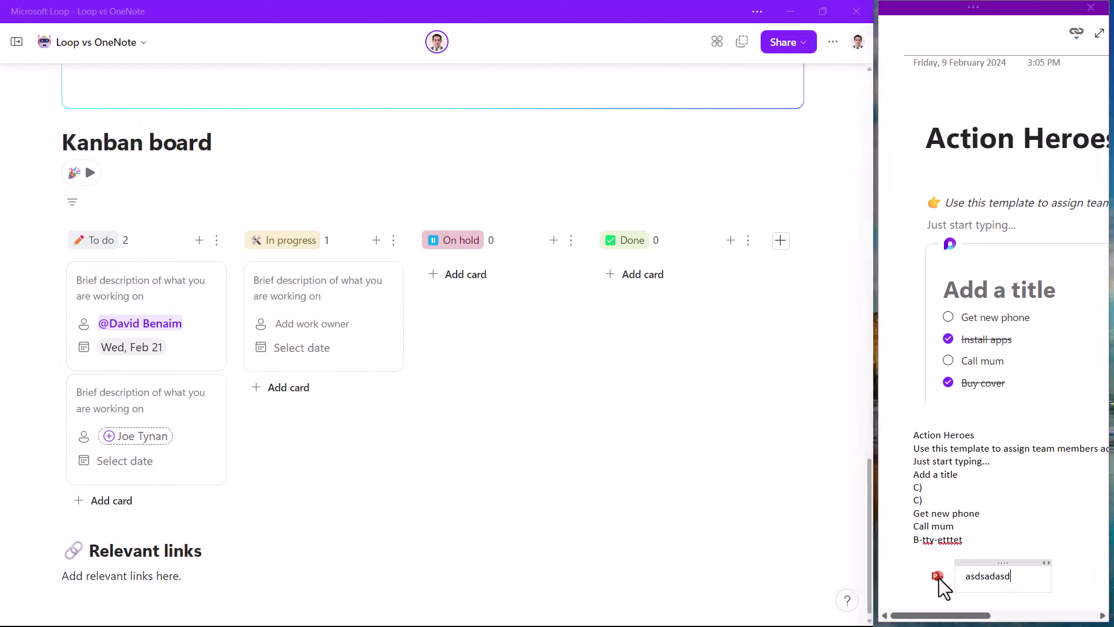
{"action": "left_click", "coordinate": [658, 368]}
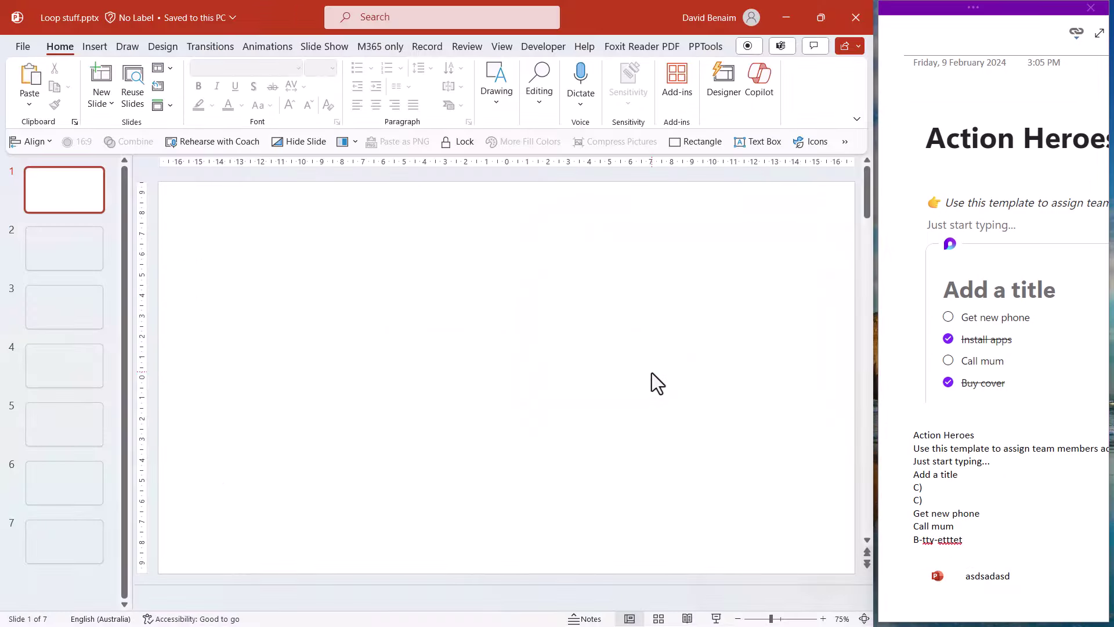
{"action": "left_click", "coordinate": [756, 326]}
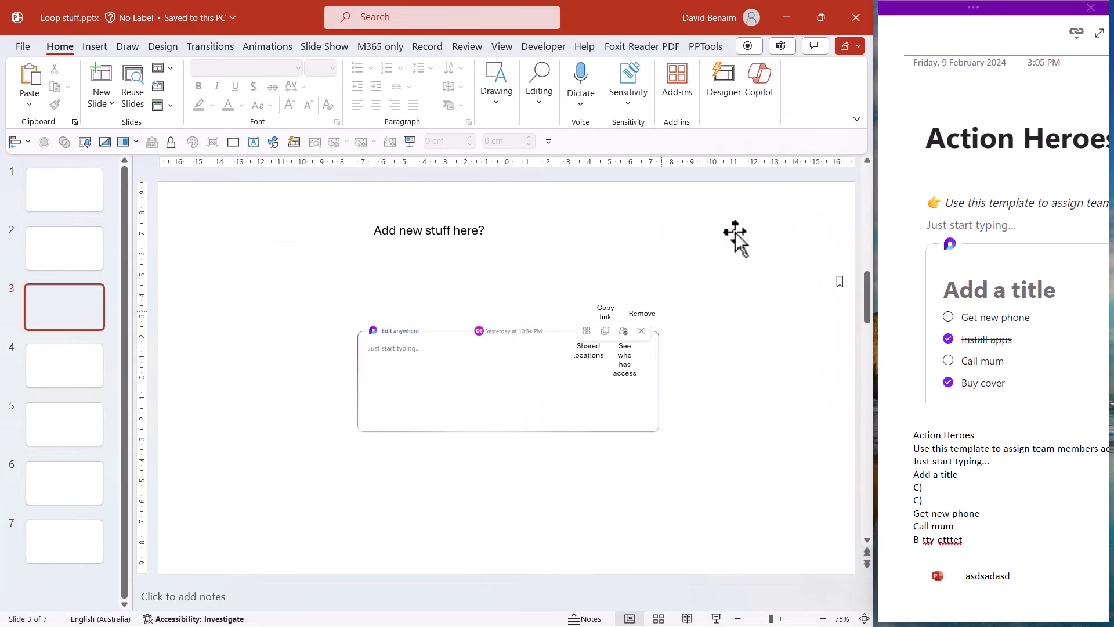
{"action": "left_click", "coordinate": [454, 367]}
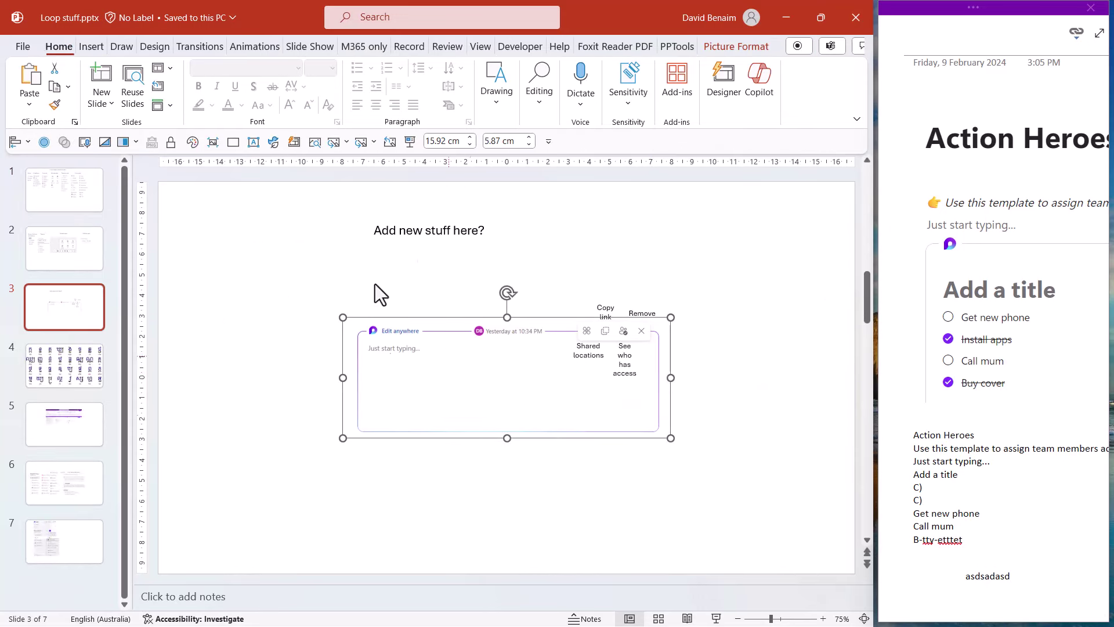
{"action": "left_click", "coordinate": [975, 124]}
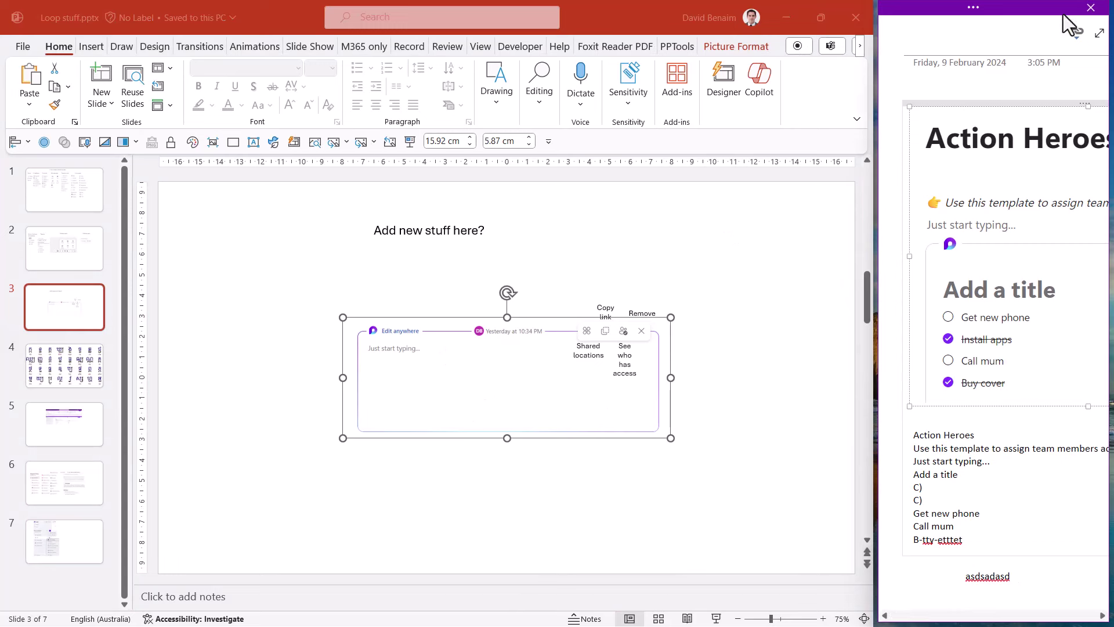
Switch OneNote back to Normal View with its full page list
{"action": "left_click", "coordinate": [974, 7]}
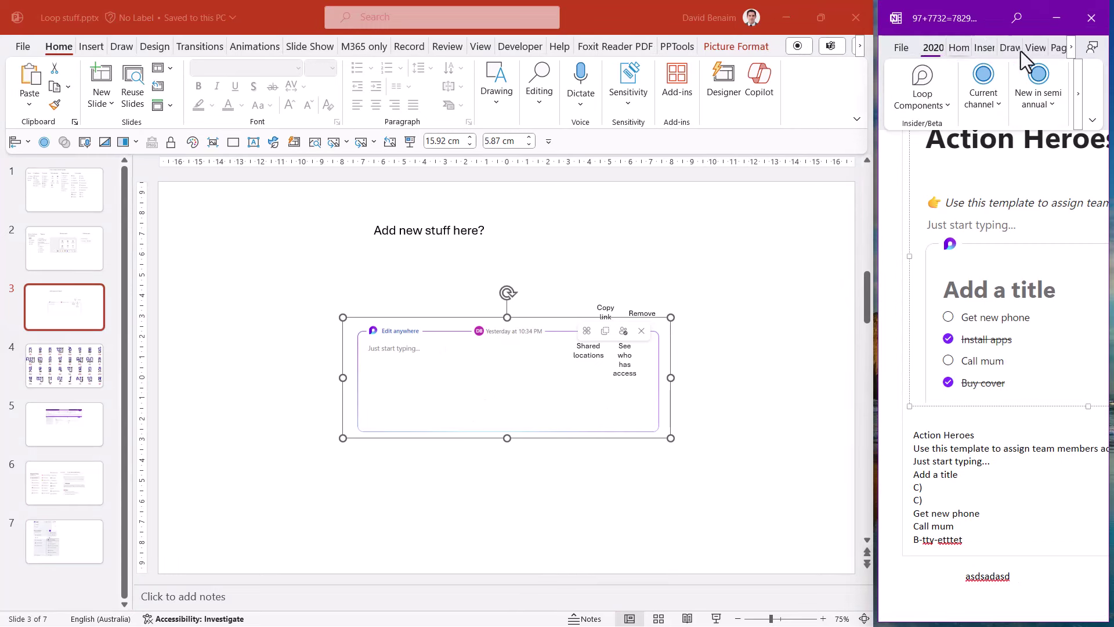
{"action": "left_click", "coordinate": [1071, 47]}
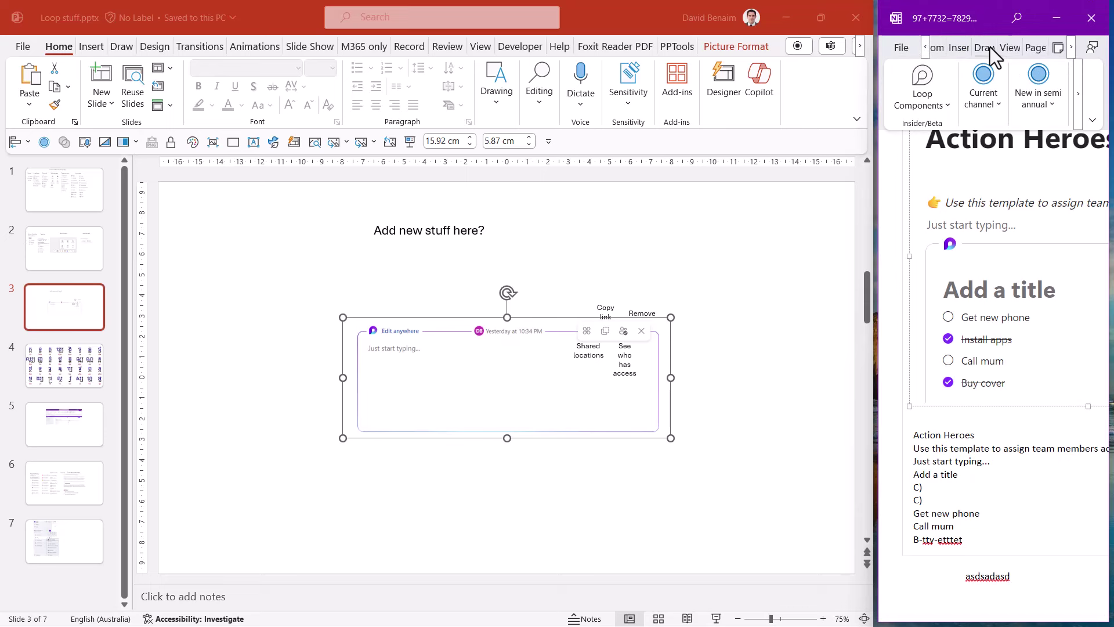
{"action": "left_click", "coordinate": [1009, 48]}
{"action": "left_click", "coordinate": [912, 102]}
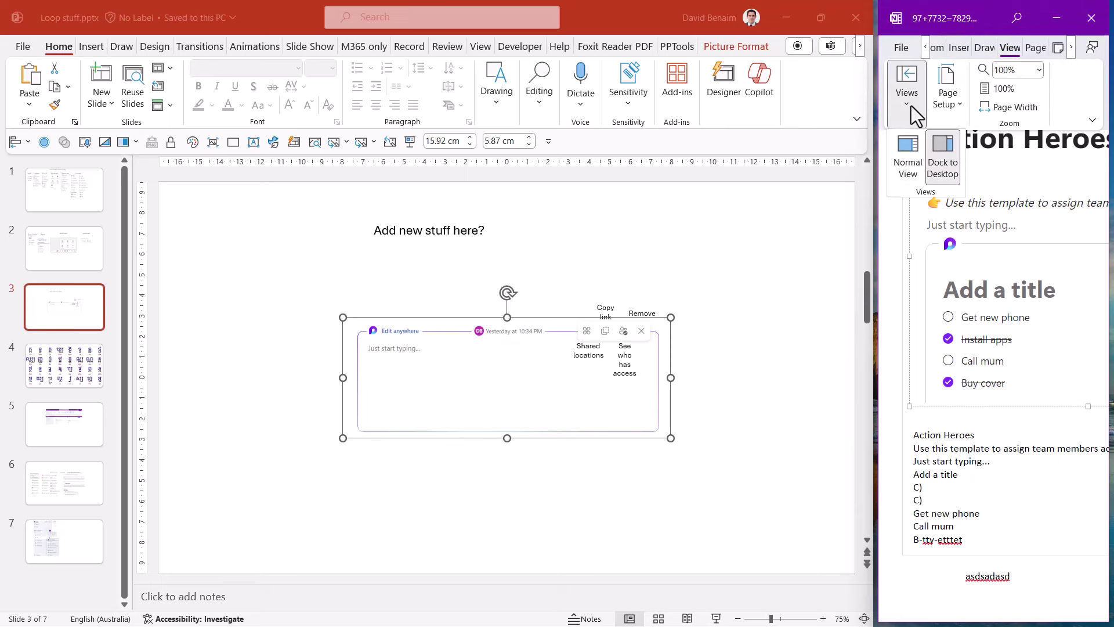
{"action": "left_click", "coordinate": [917, 158]}
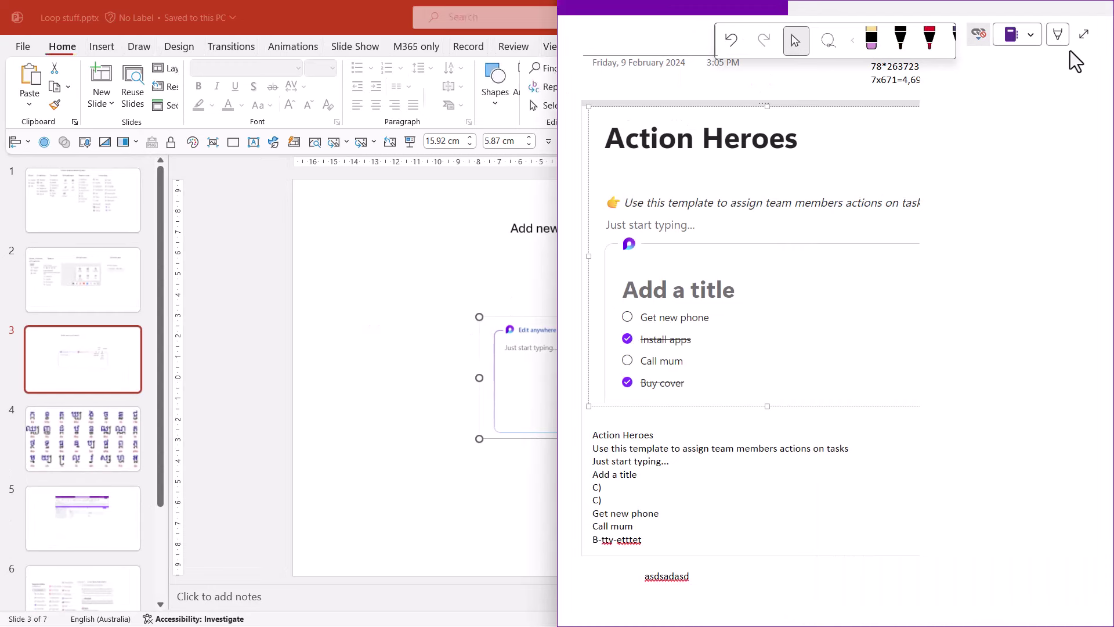
{"action": "left_click", "coordinate": [1081, 38]}
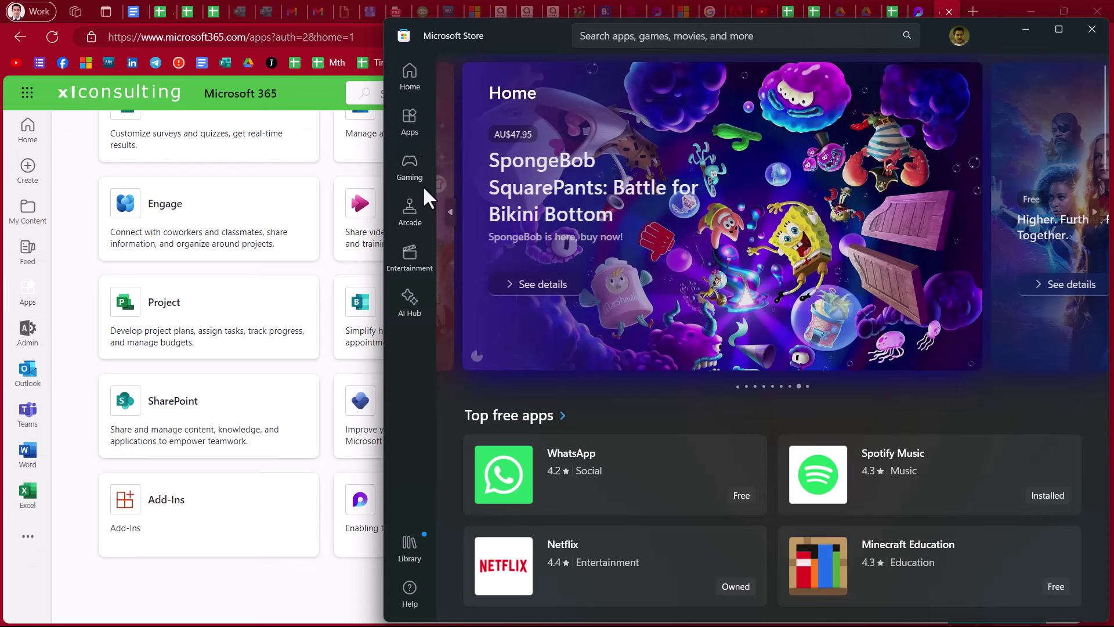
Search the Microsoft Store for loop, then return to the browser's Microsoft 365 apps page
{"action": "left_click", "coordinate": [764, 37]}
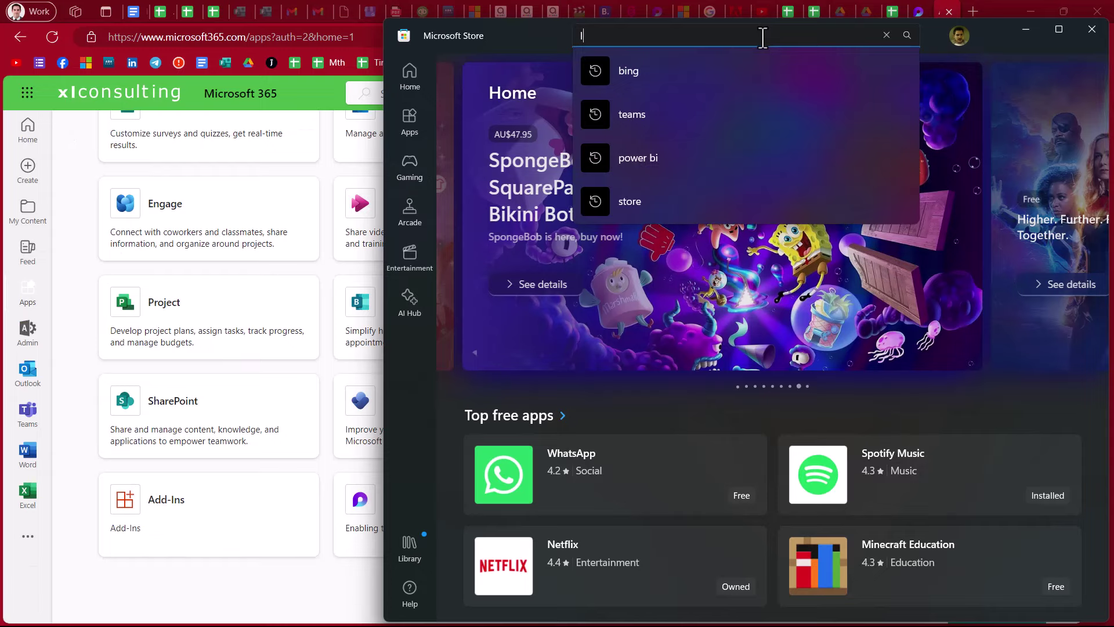
{"action": "type", "text": "loop"}
{"action": "key", "text": "Return"}
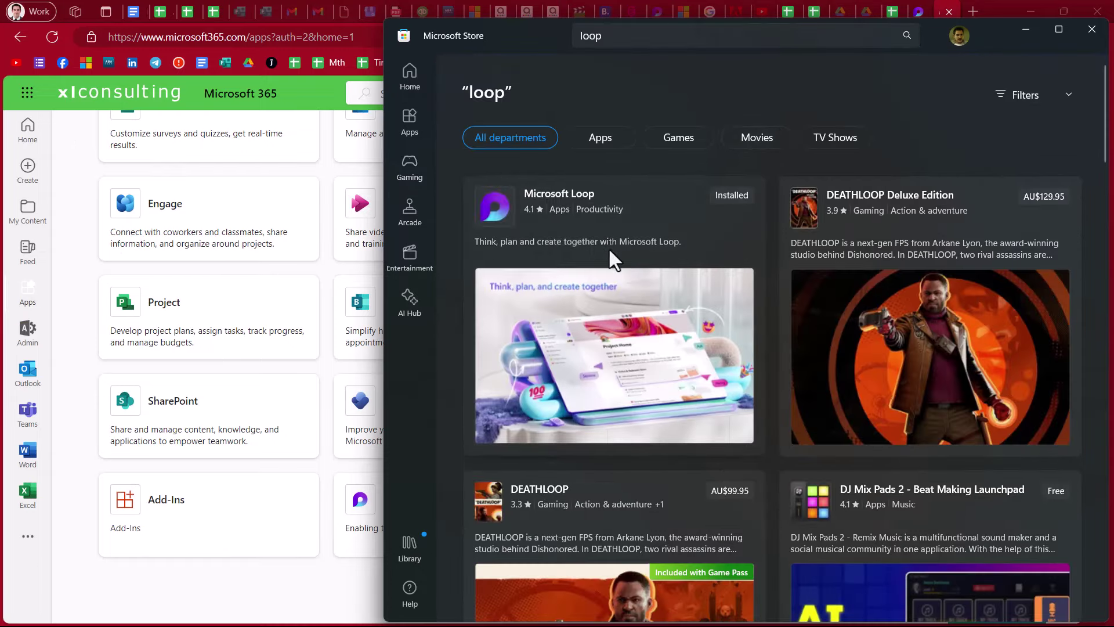
{"action": "left_click", "coordinate": [232, 585]}
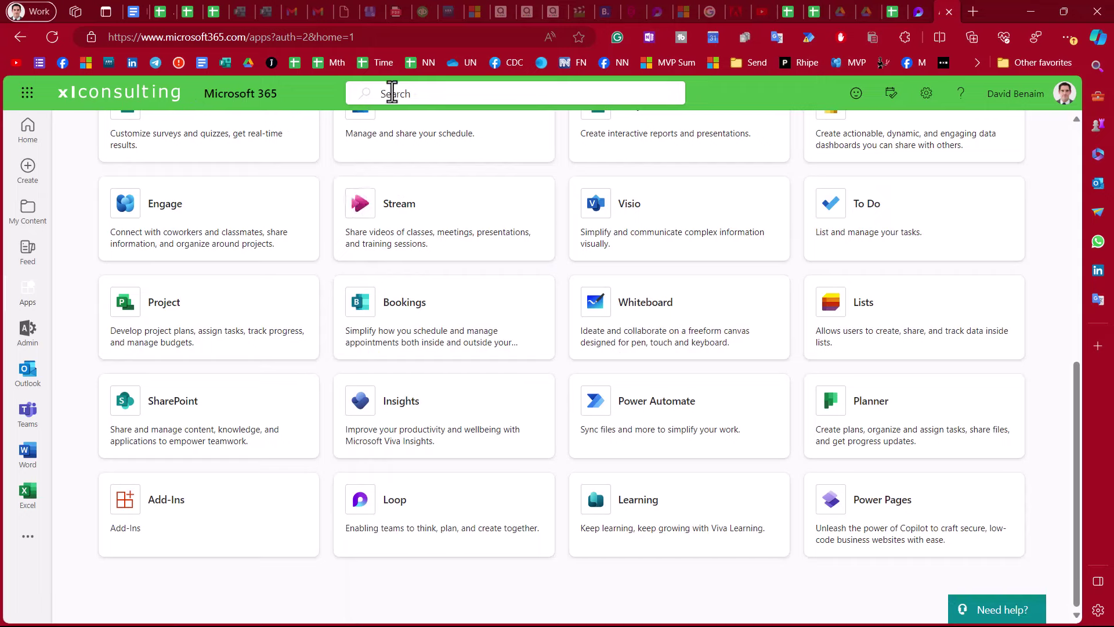
{"action": "left_click", "coordinate": [27, 94]}
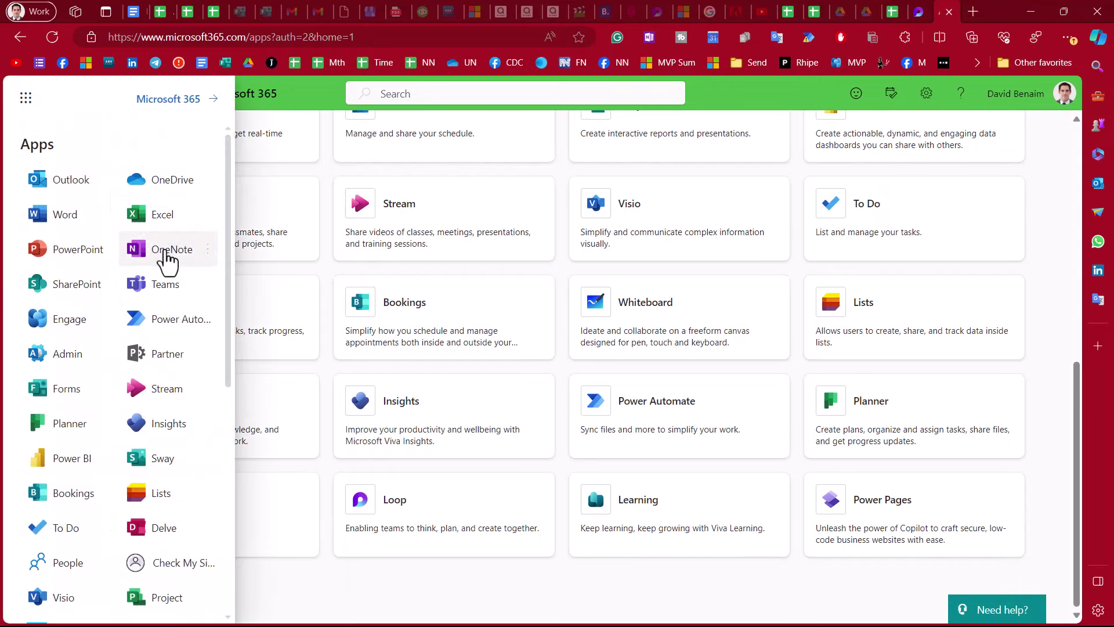
{"action": "left_click", "coordinate": [698, 581]}
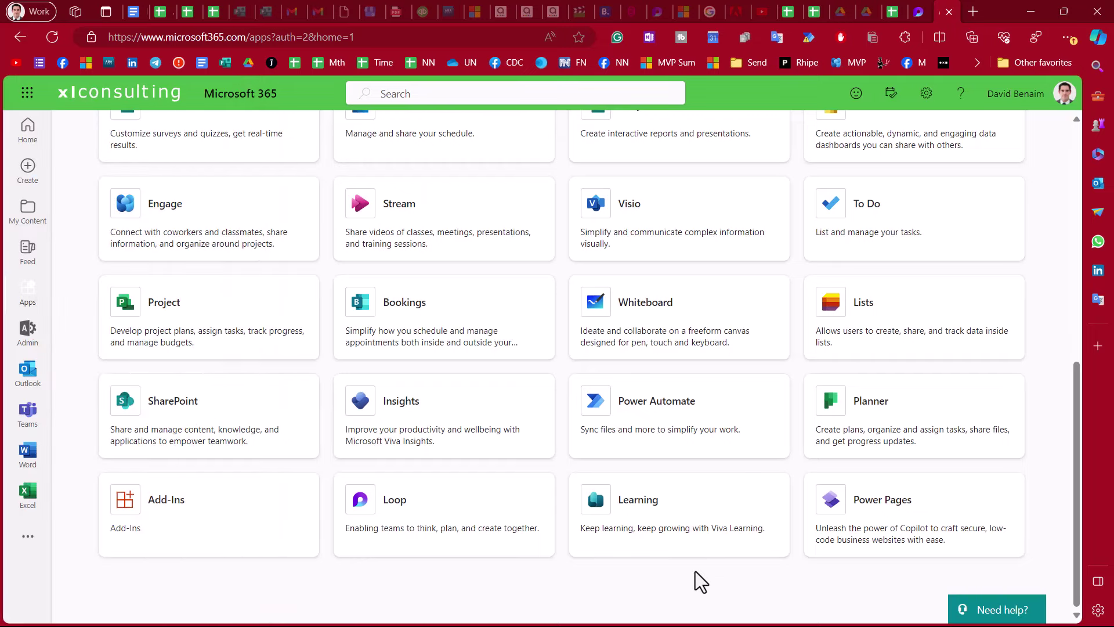
{"action": "left_click", "coordinate": [27, 95]}
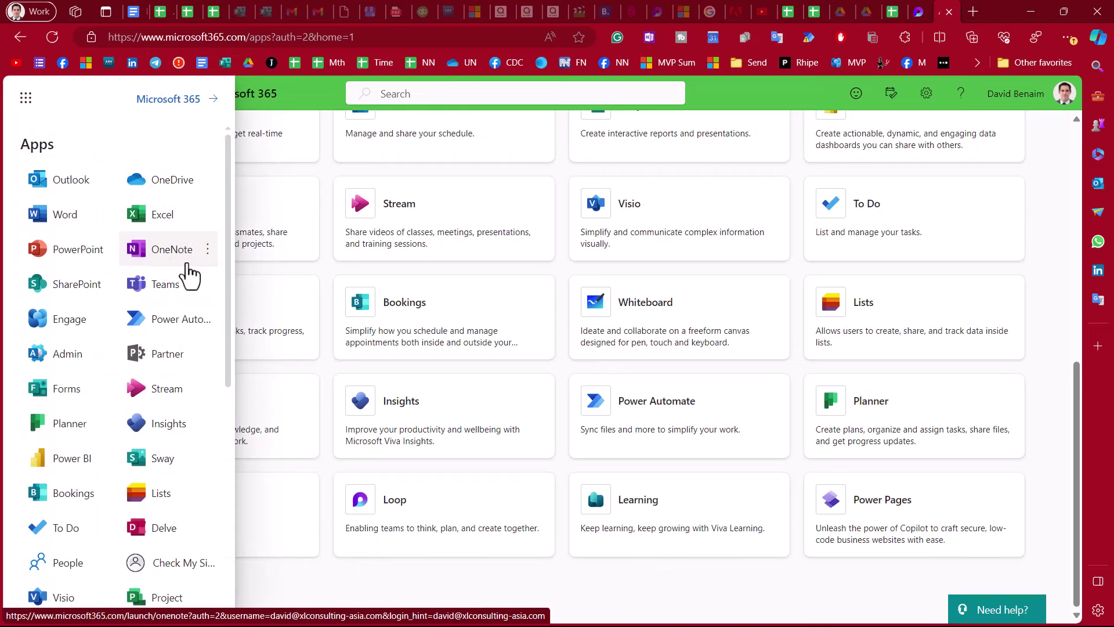
{"action": "left_click", "coordinate": [701, 588]}
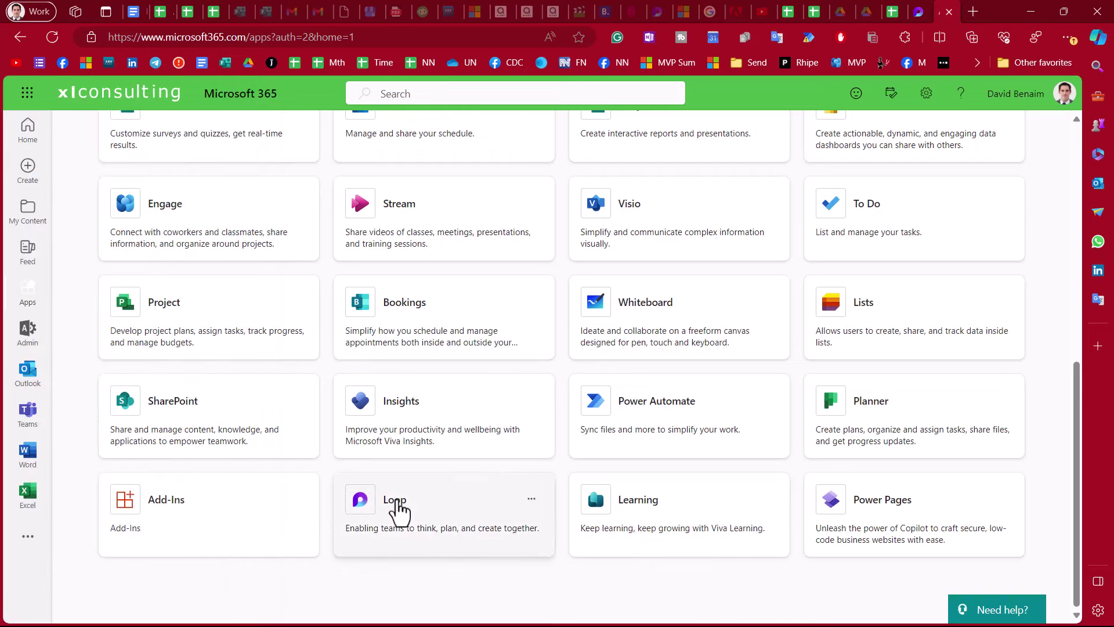